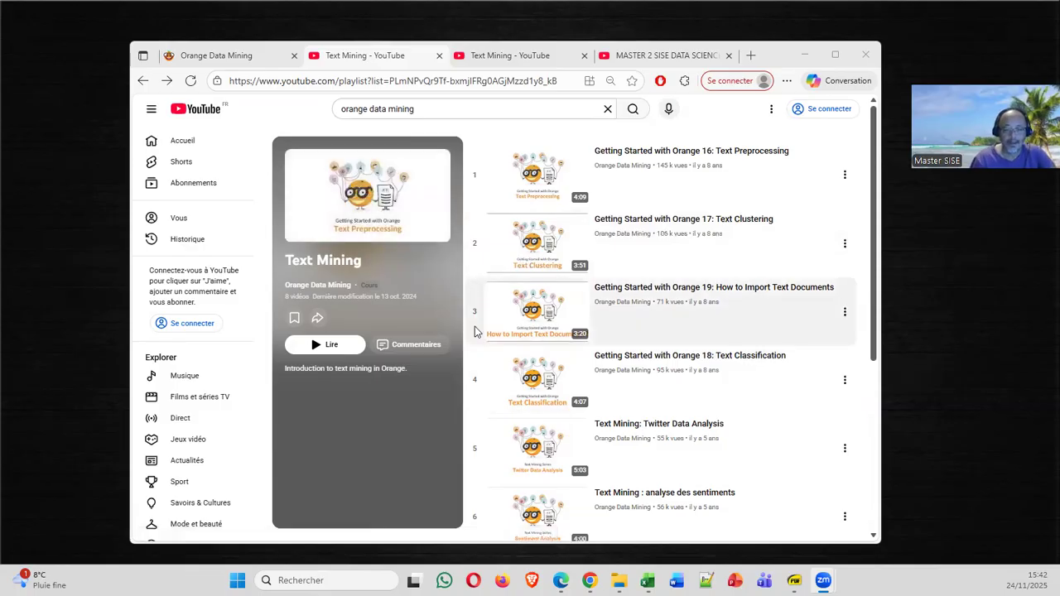
Look through the MASTER 2 SISE DATA SCIENCE channel's recent videos, its Text Mining playlist and the Orange Data Mining homepage
left_click(671, 62)
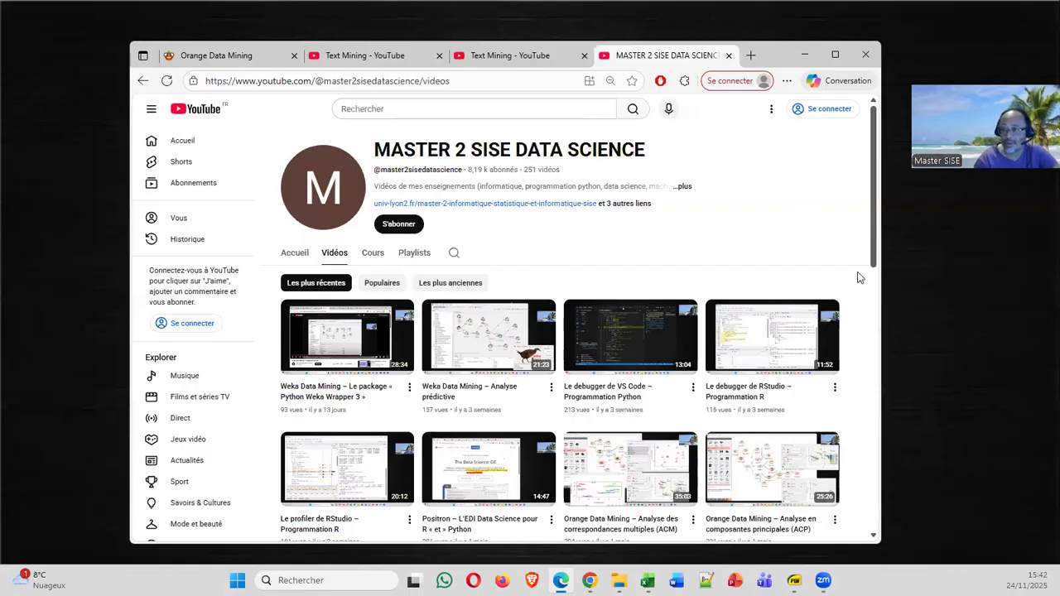
left_click(552, 60)
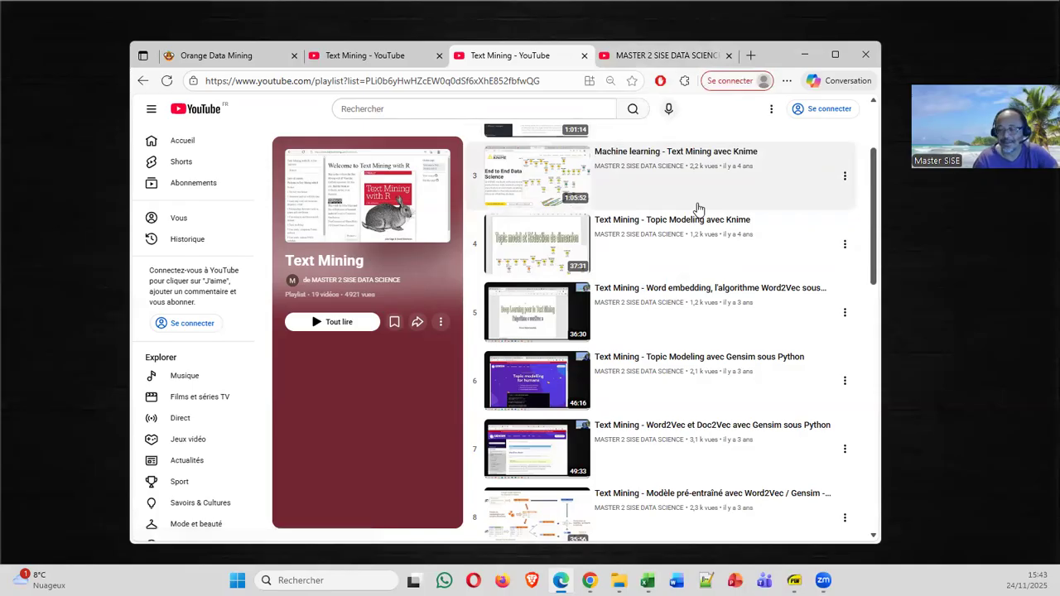
left_click(669, 56)
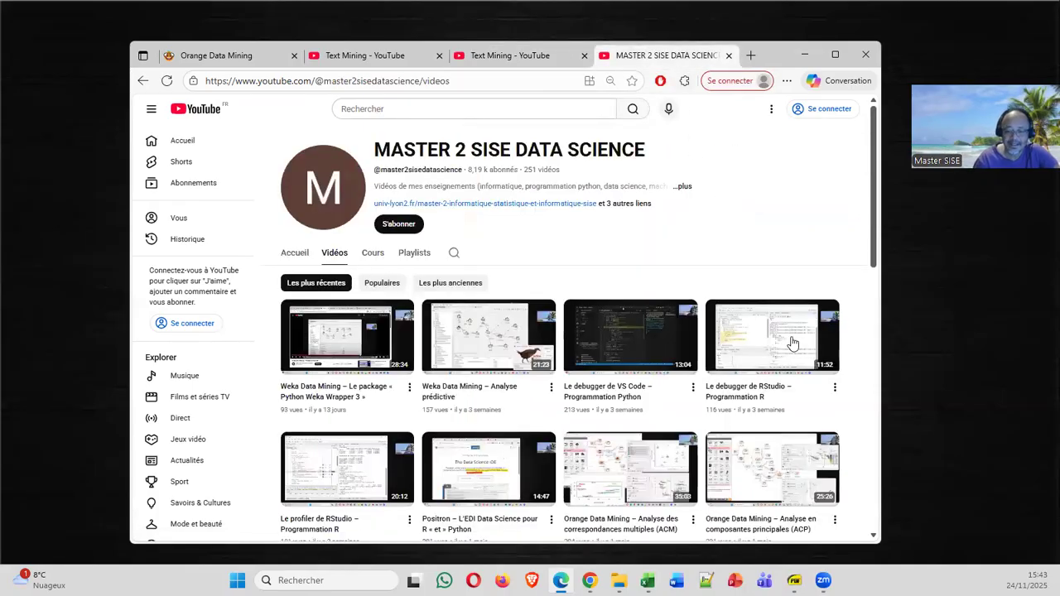
scroll(853, 306, "down", 1)
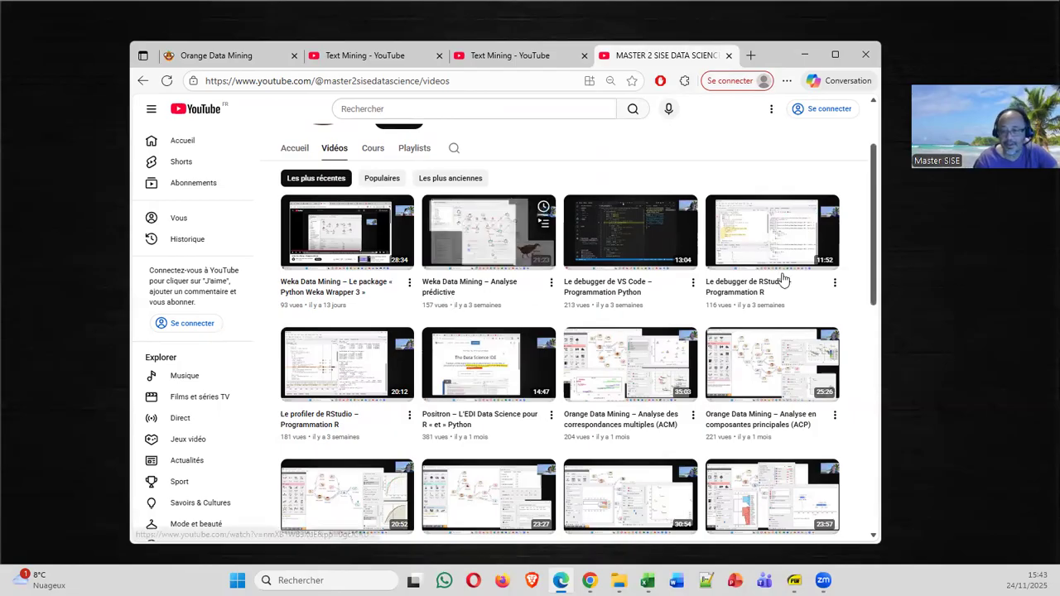
left_click_drag(879, 215, 879, 265)
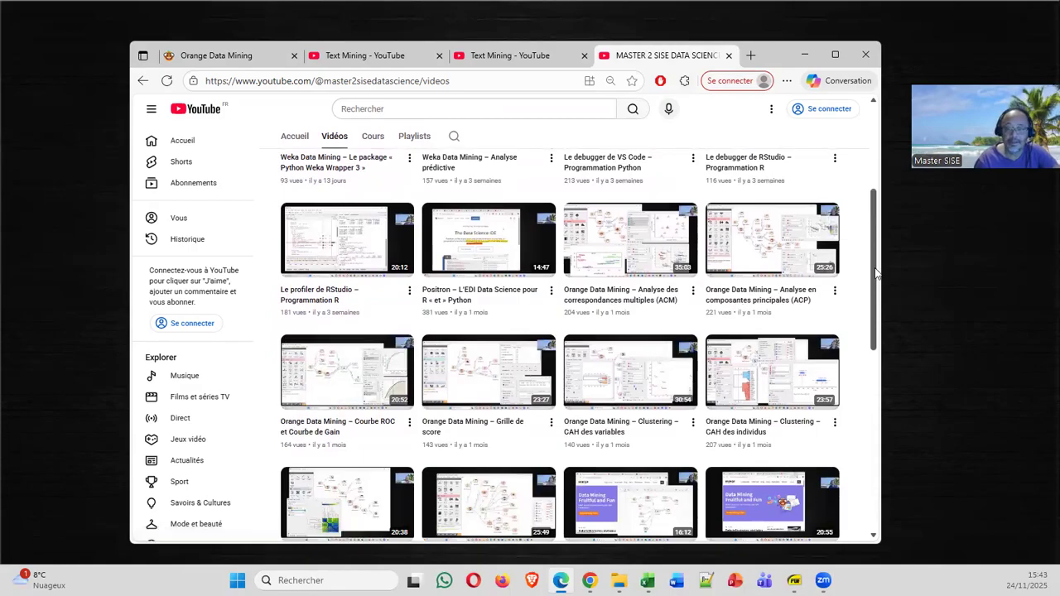
left_click(251, 58)
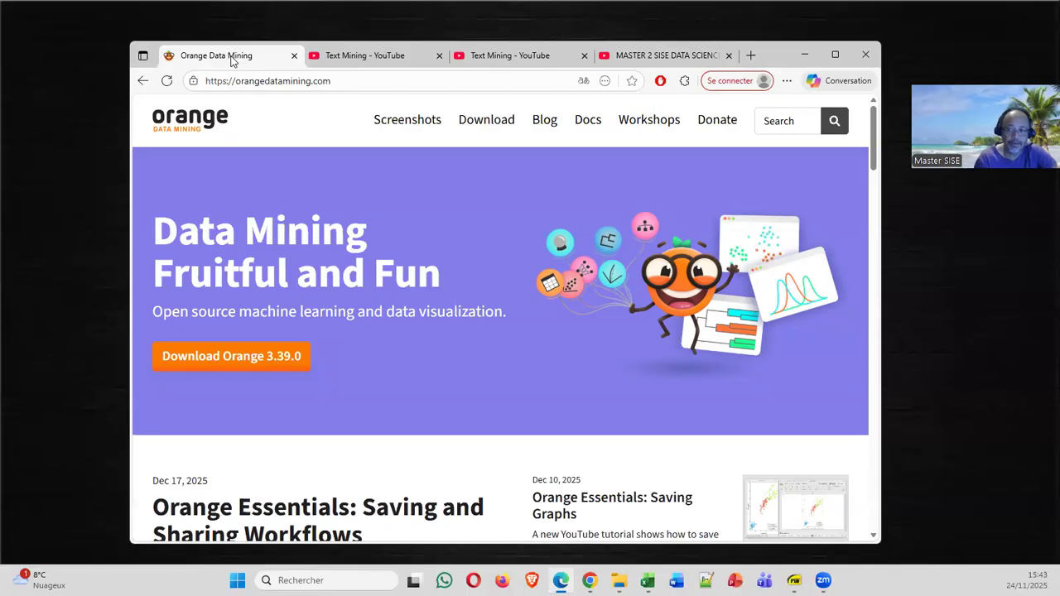
left_click(662, 56)
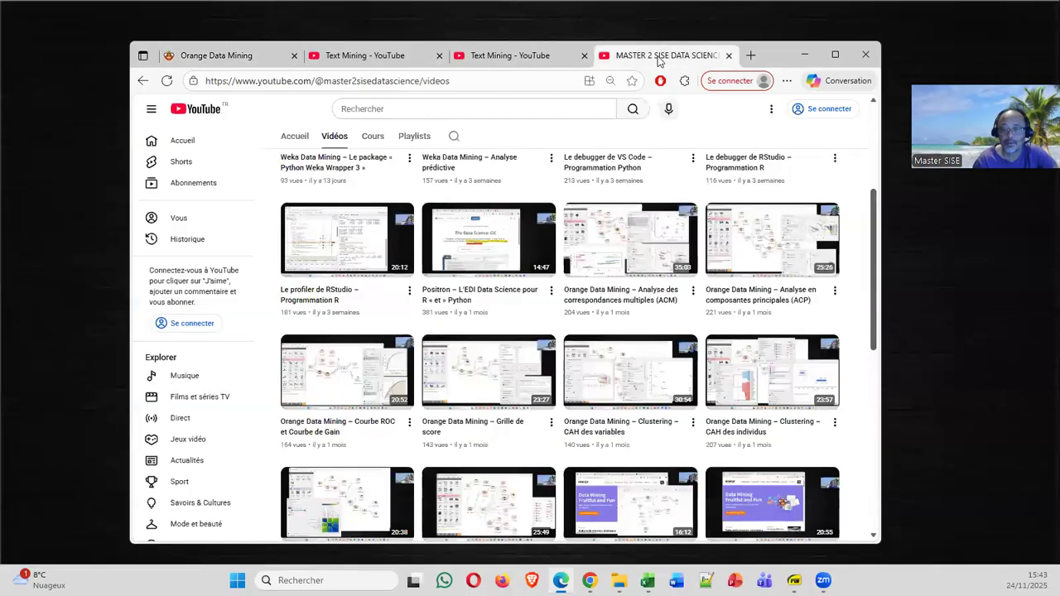
scroll(559, 412, "up", 3)
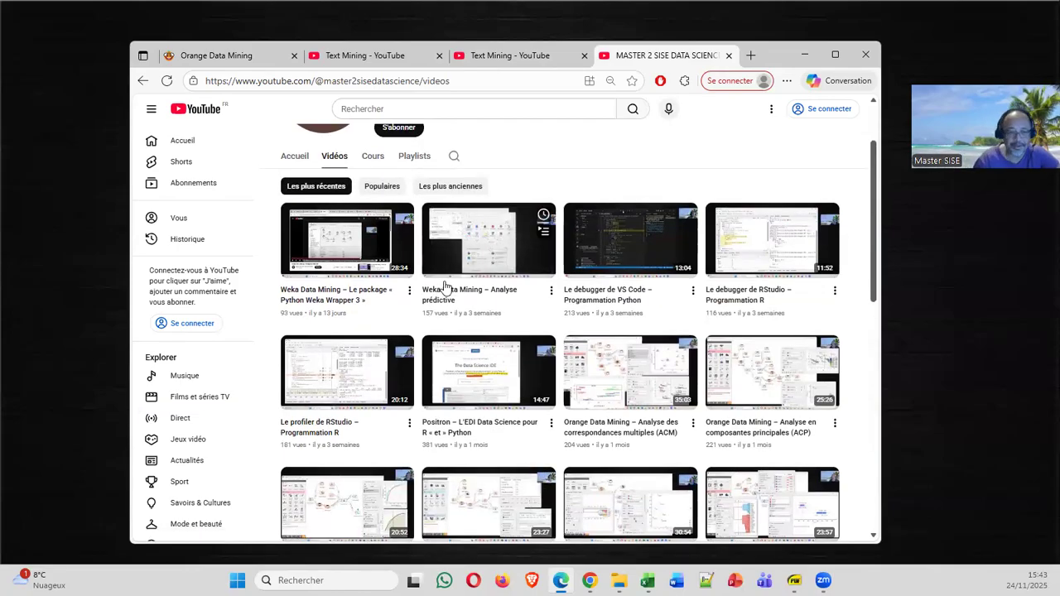
Compare Orange Data Mining's Text Mining playlist with the MASTER 2 SISE DATA SCIENCE one, browsing the latter to its last video
left_click(369, 56)
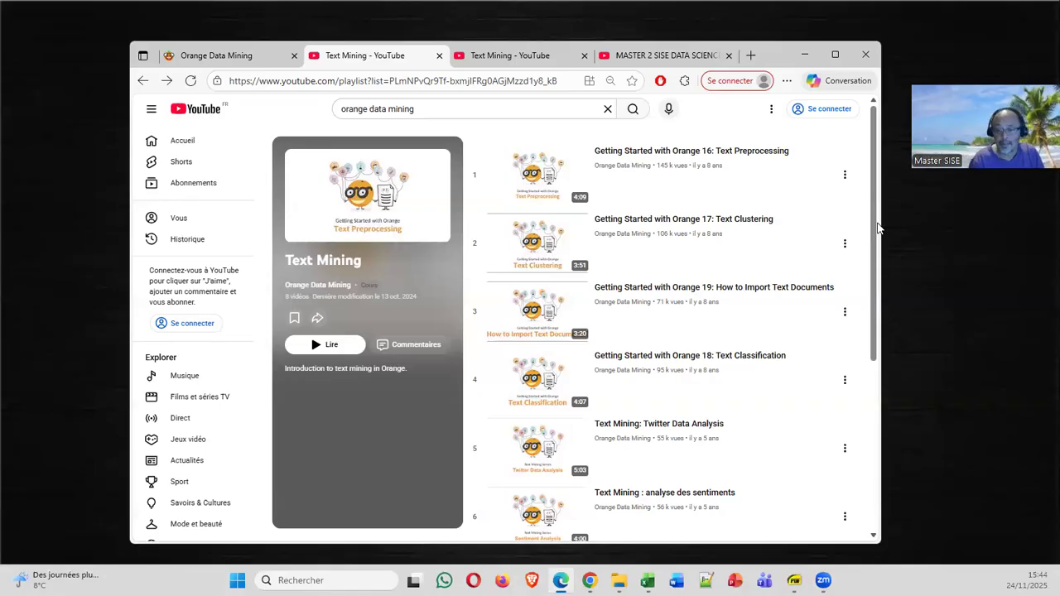
left_click(644, 60)
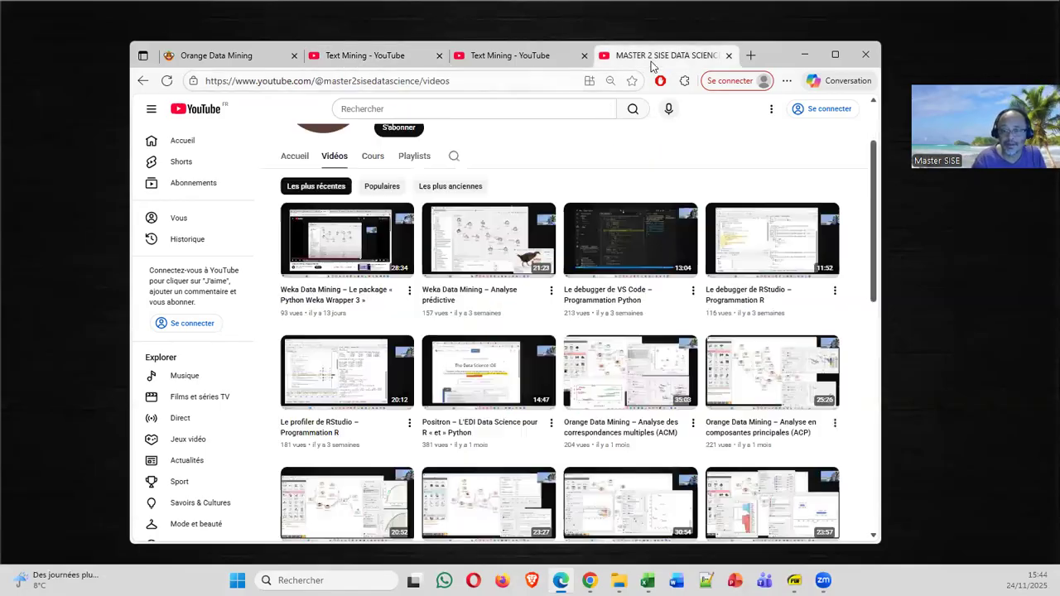
left_click(522, 60)
scroll(674, 267, "down", 6)
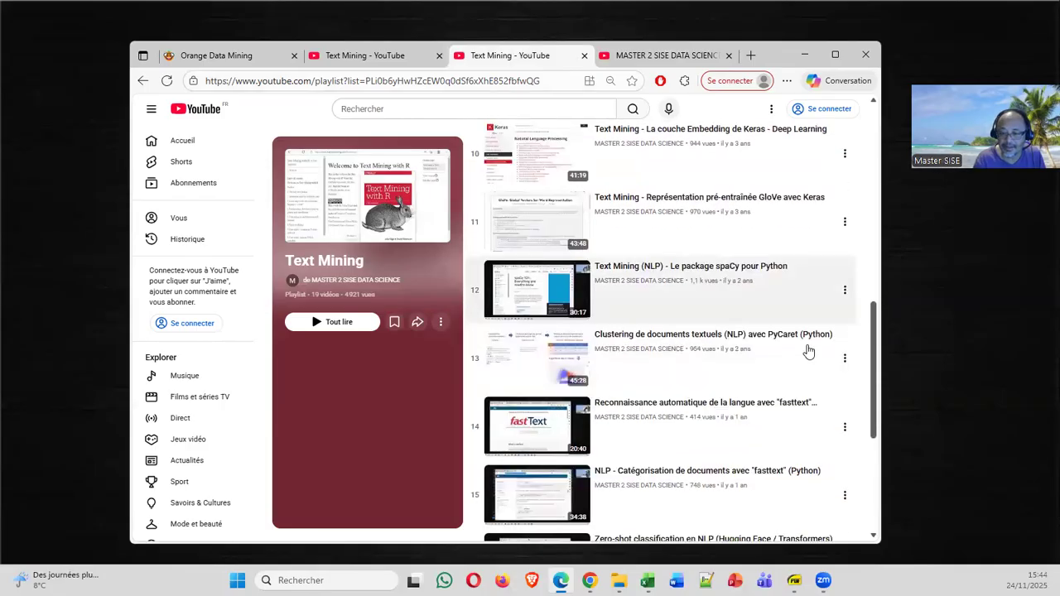
scroll(806, 364, "down", 3)
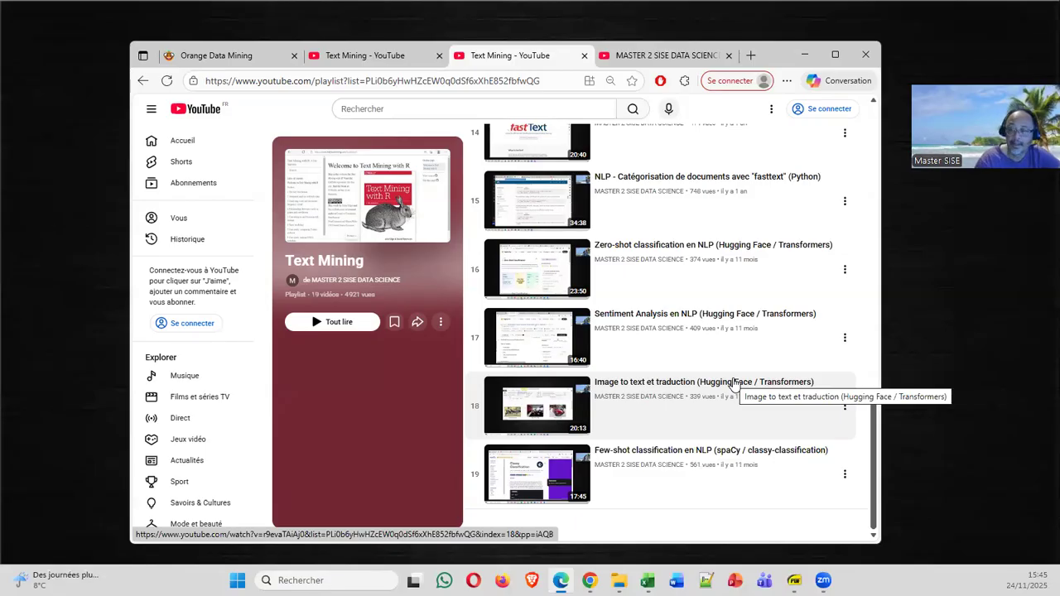
left_click(357, 58)
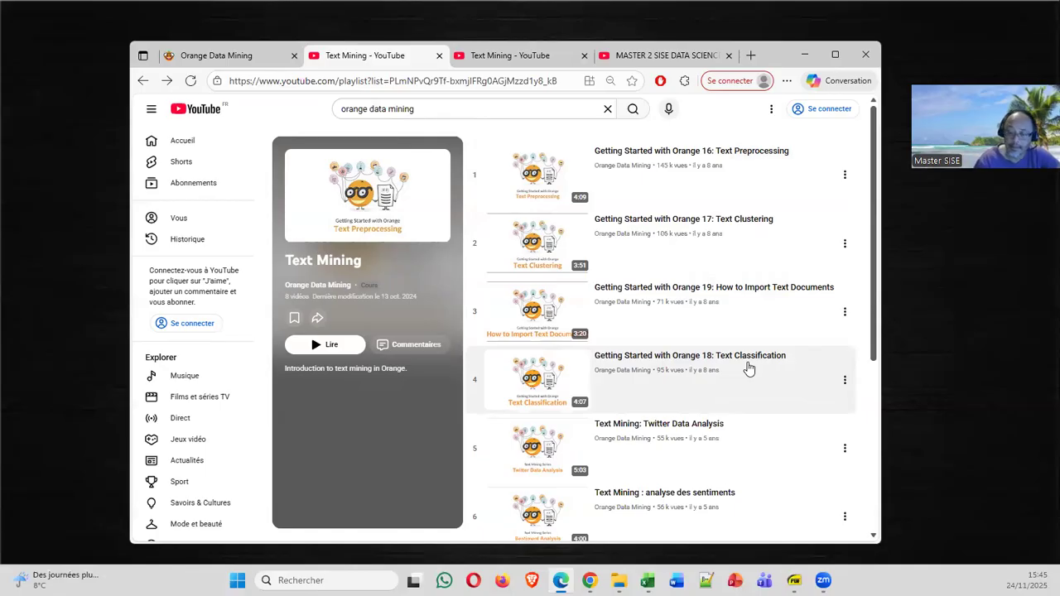
Minimize the browser, switch to reuters_r8.xlsx in Excel and examine the first labels in the classe column
left_click(805, 55)
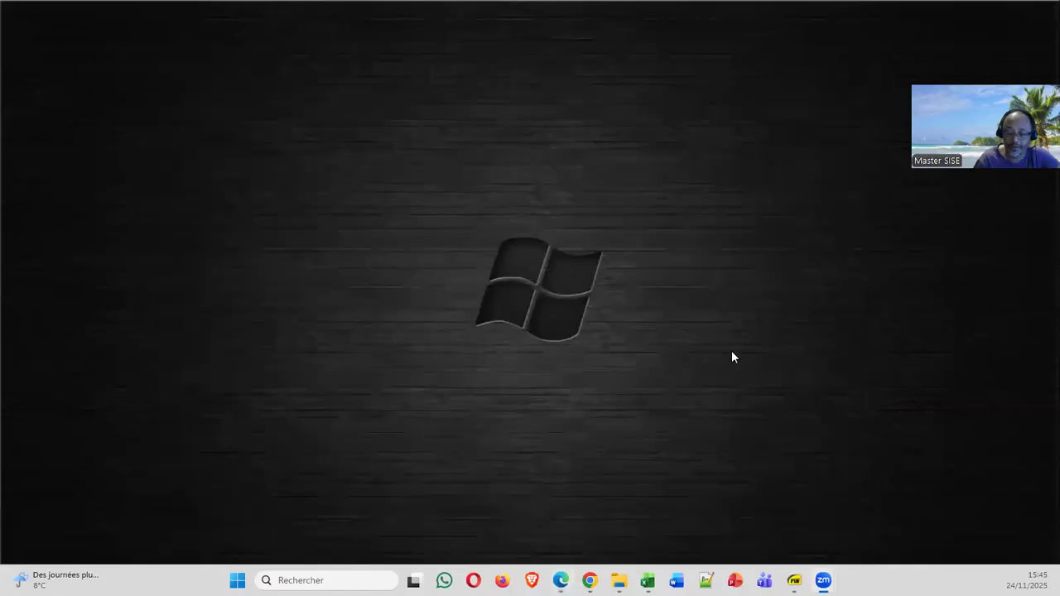
left_click(647, 580)
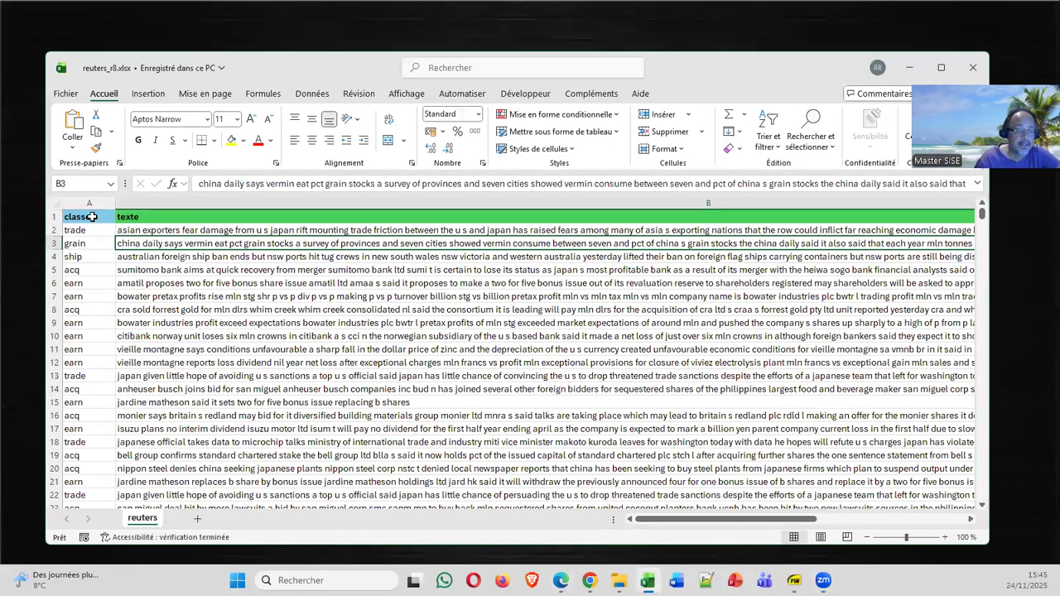
left_click(116, 217)
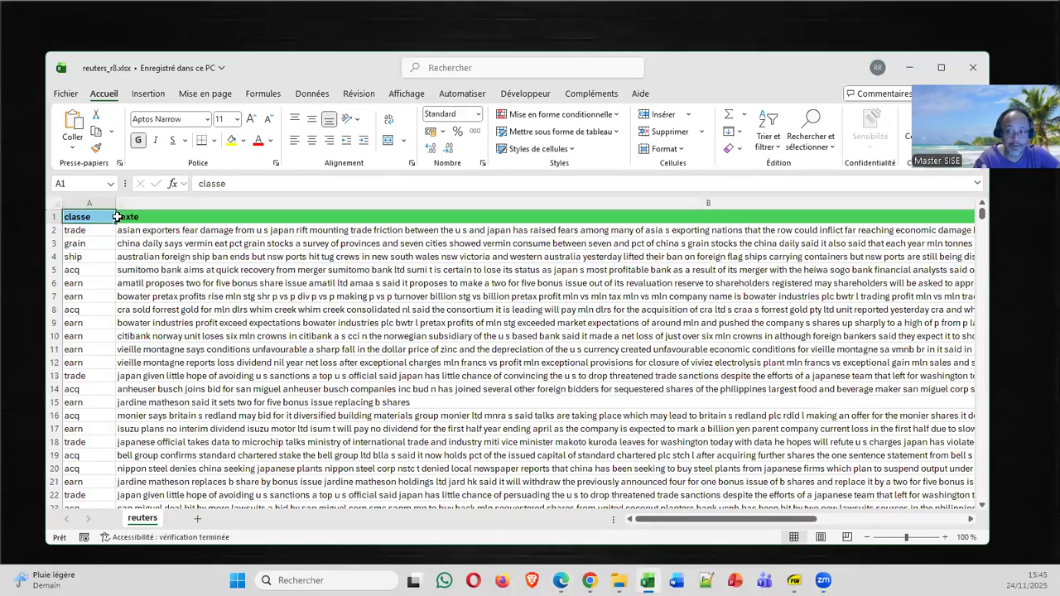
key("Down")
key("Down")
key("Down")
key("Up")
key("Up")
key("Up")
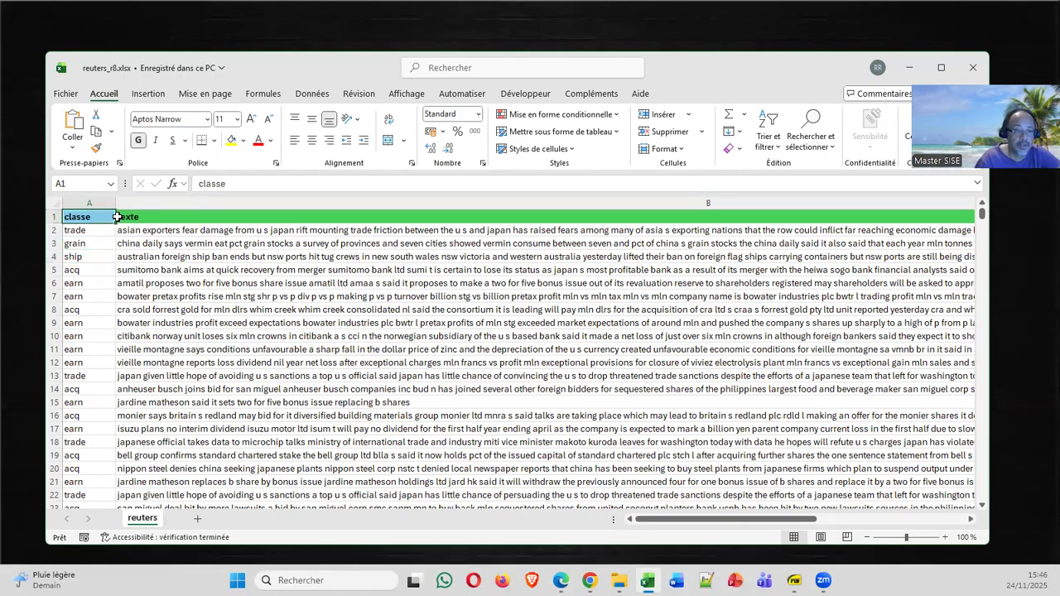
Examine the documents in the texte column over several screens of rows, returning to the first document
left_click(202, 229)
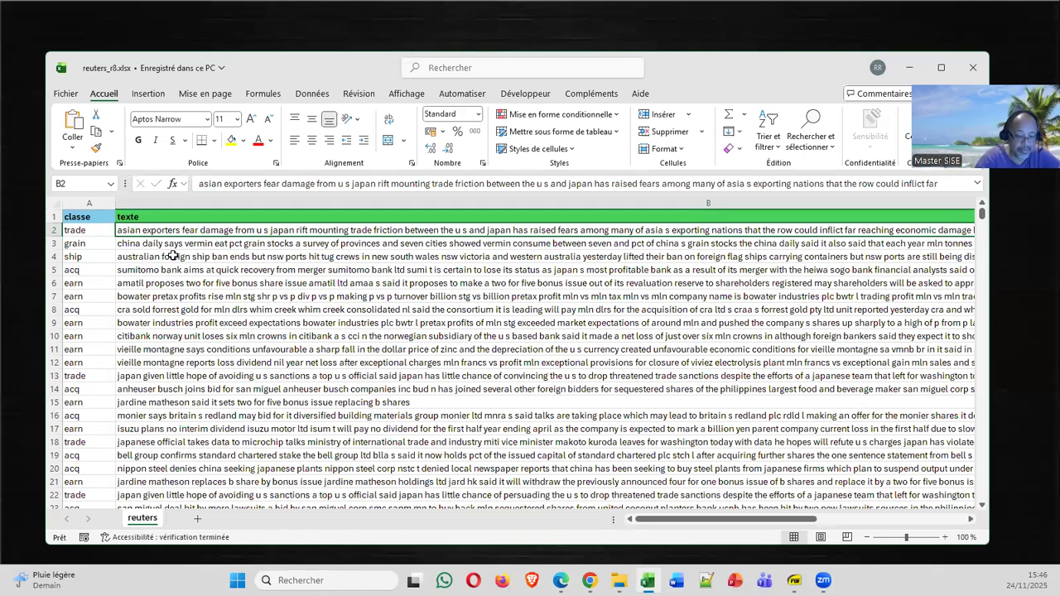
key("Page_Down")
key("Page_Down")
key("Page_Down")
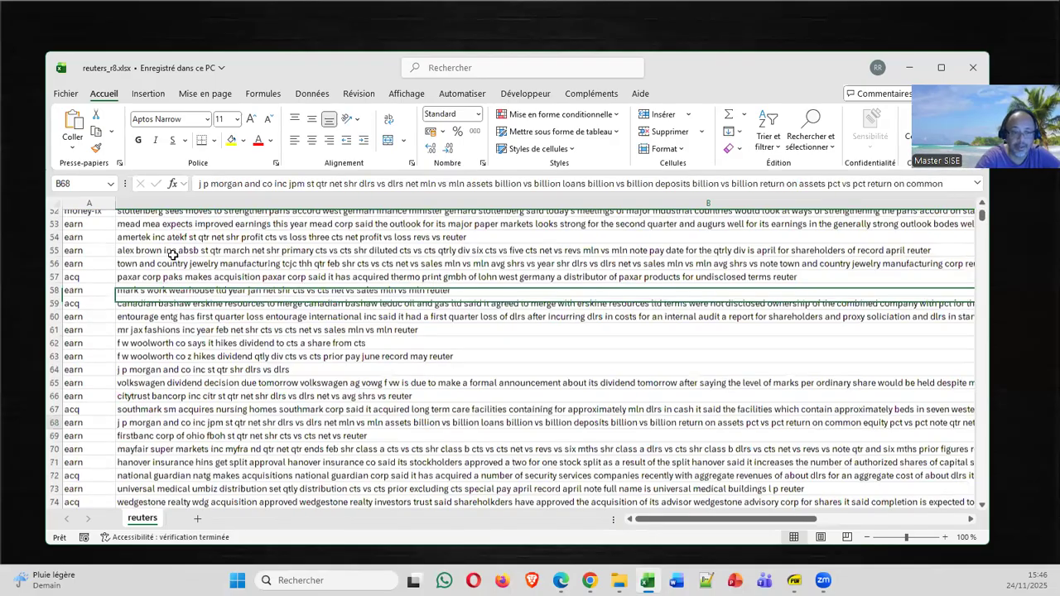
key("Page_Up")
key("Page_Up")
key("Page_Up")
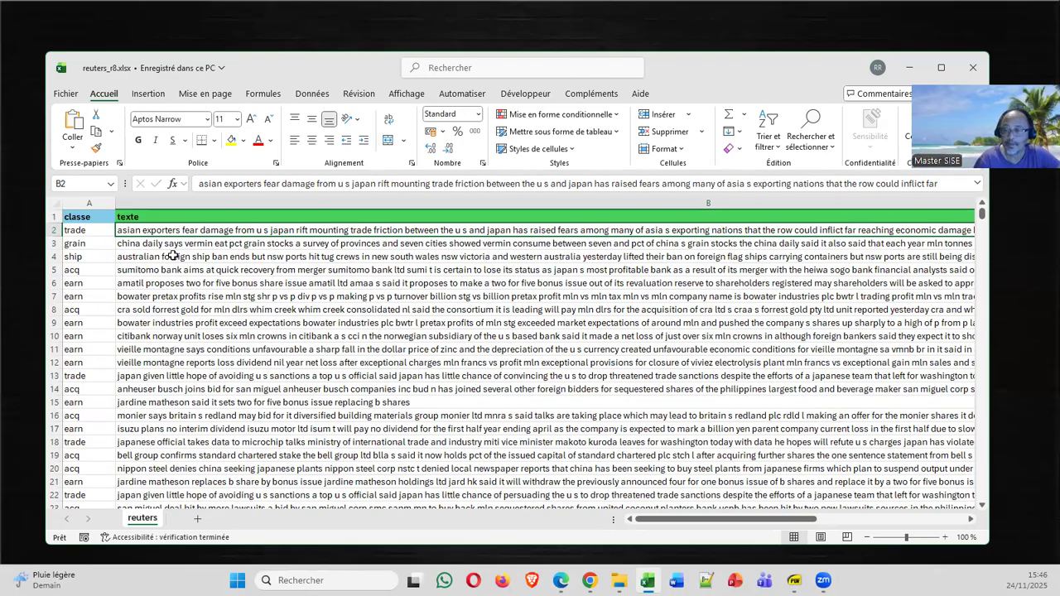
Narrow the workbook window to view the ship document in B4, and close reuters_r8.xlsx
left_click_drag(990, 219, 835, 227)
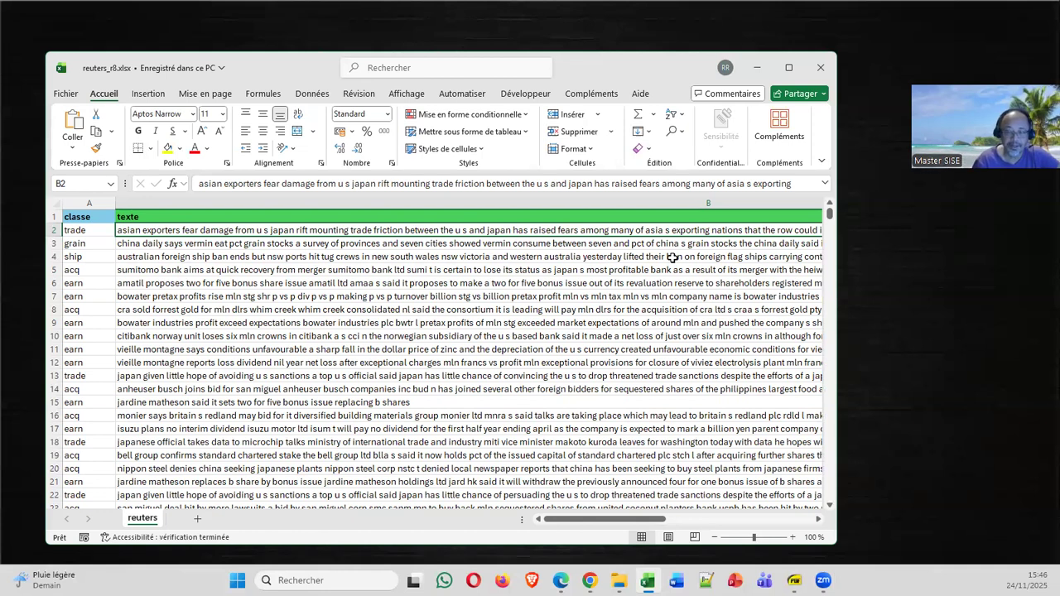
left_click(261, 255)
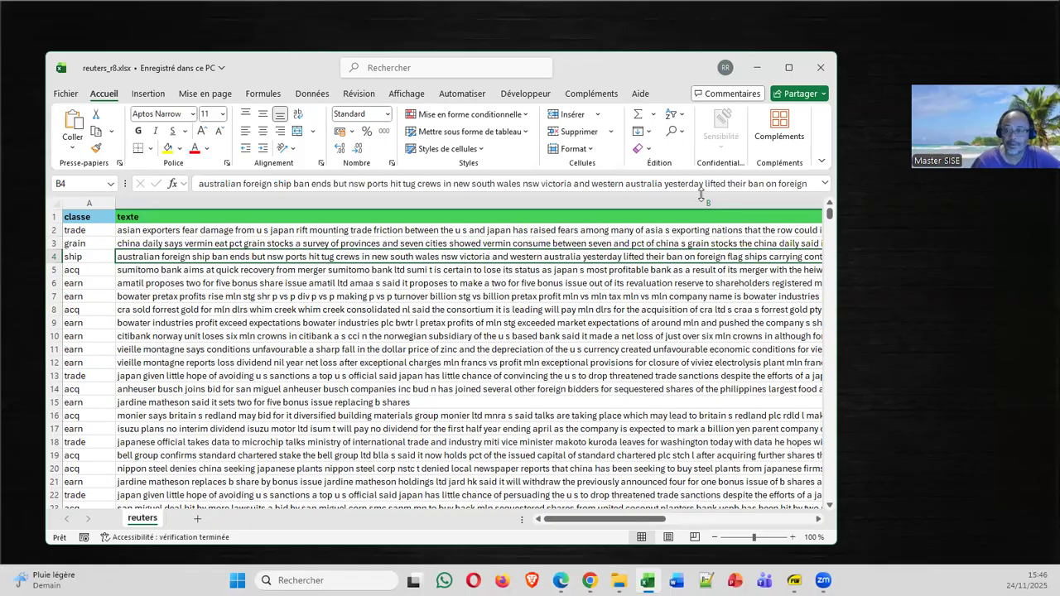
left_click(813, 67)
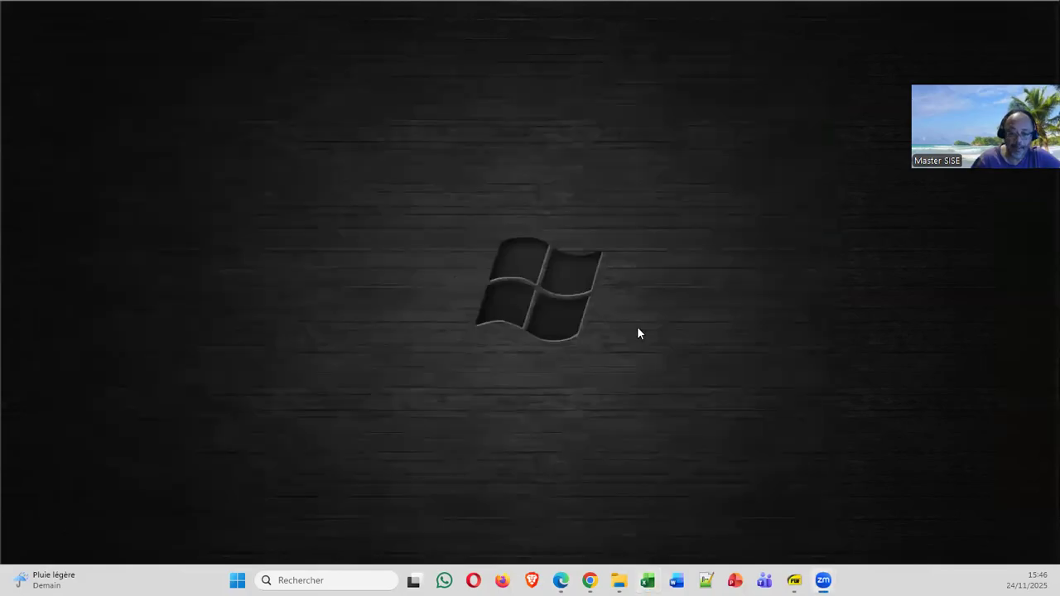
Launch Orange from the Windows search and start a new, empty workflow
left_click(314, 580)
type("ora")
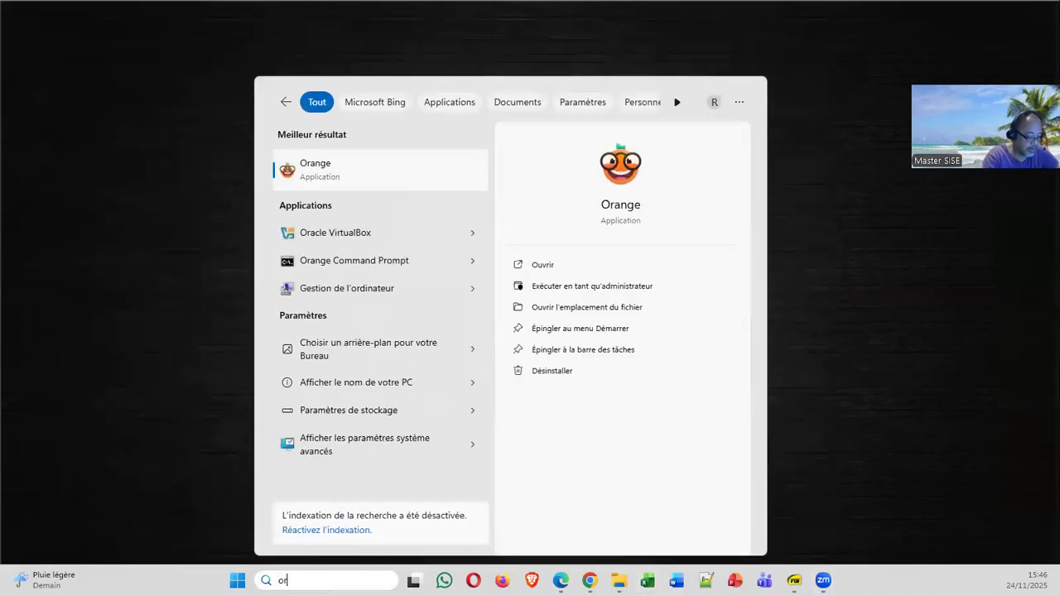
left_click(362, 178)
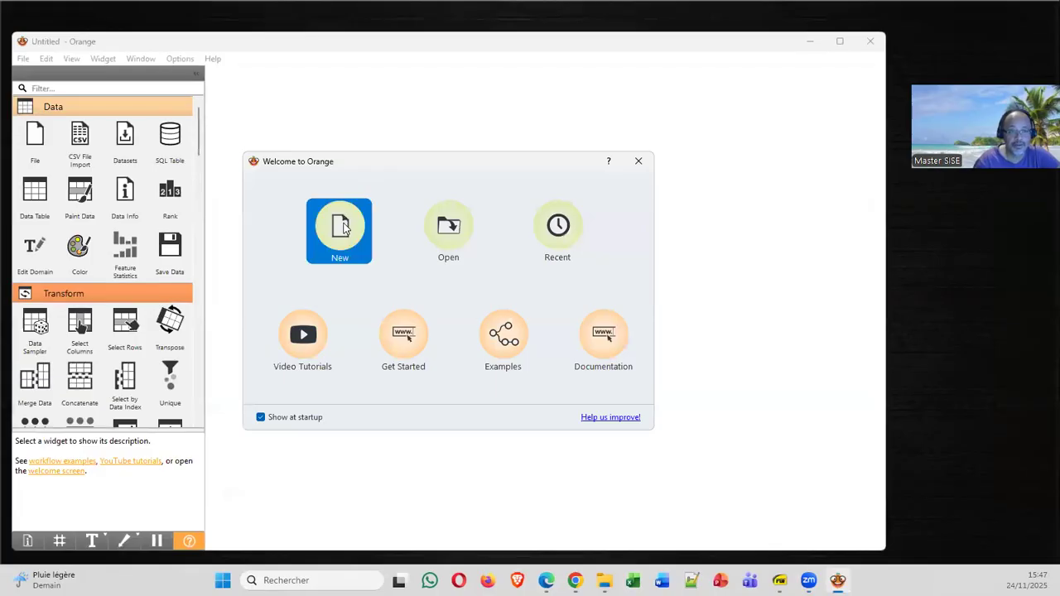
left_click(344, 228)
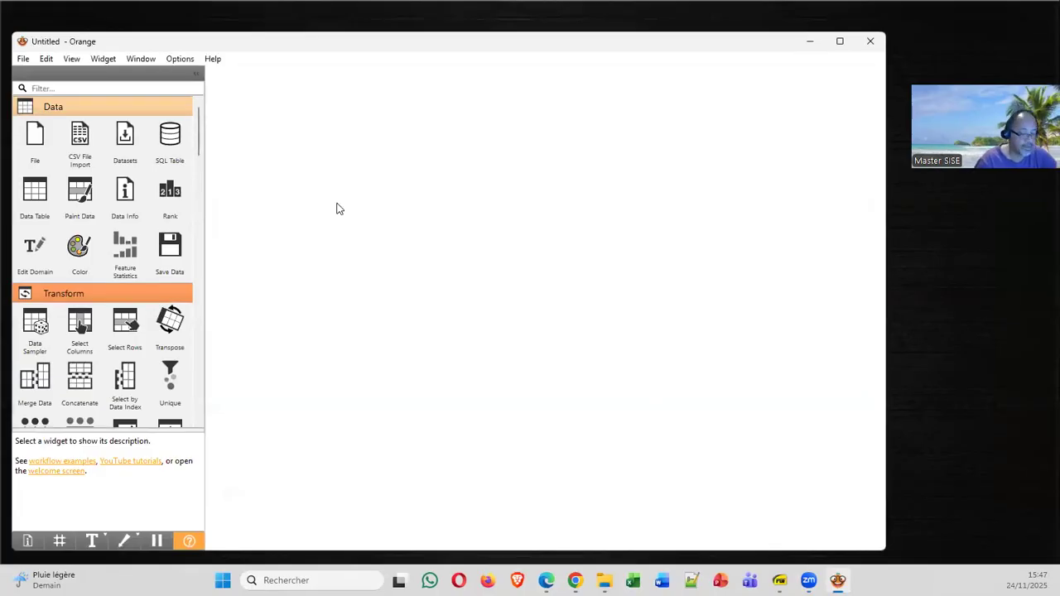
Save the workflow in the demo folder as orange_text_categorization_bow.ows
key("ctrl+s")
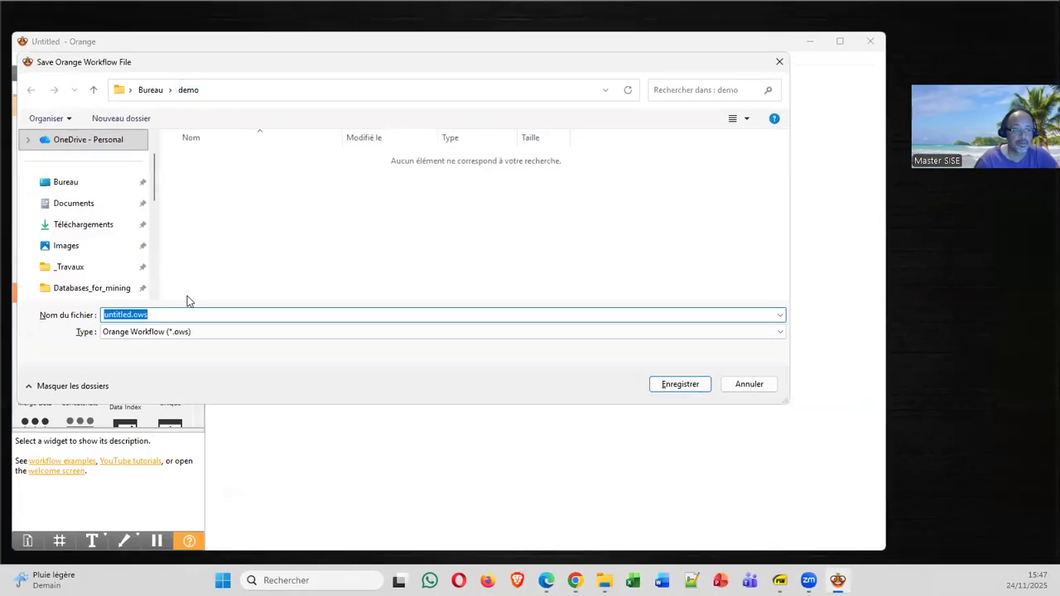
key("Home")
key("shift+Right")
key("shift+Right")
key("shift+Right")
key("shift+Right")
key("shift+Right")
key("shift+Right")
key("shift+Right")
key("shift+Right")
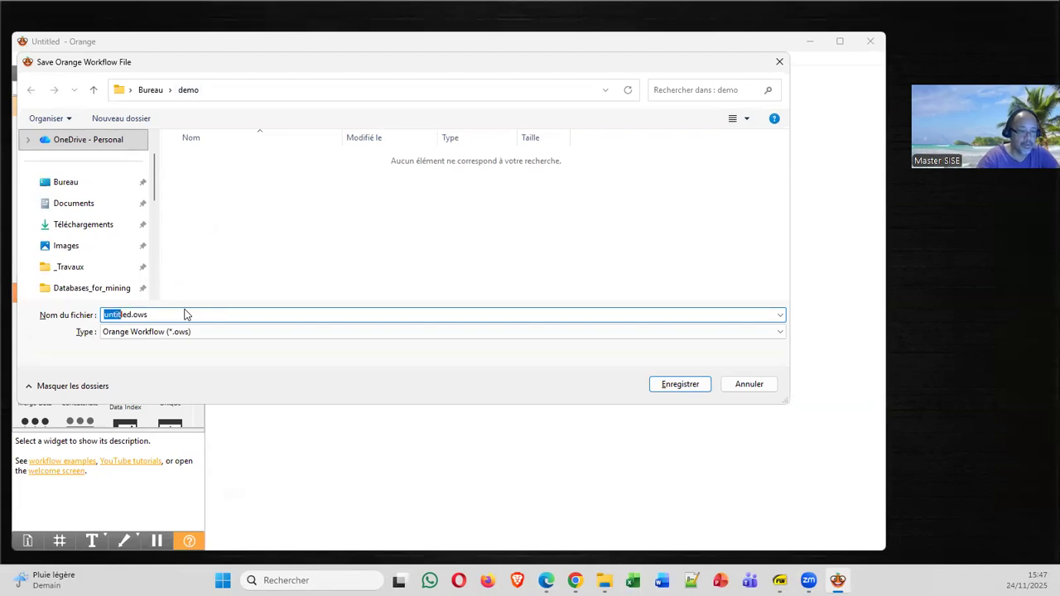
type("orange")
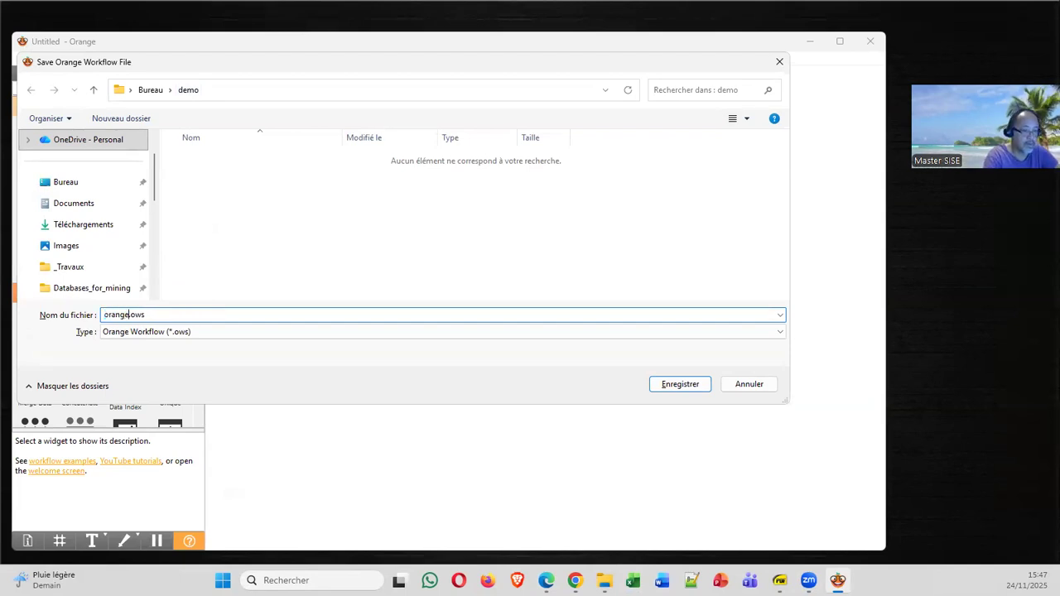
type("_text_cate")
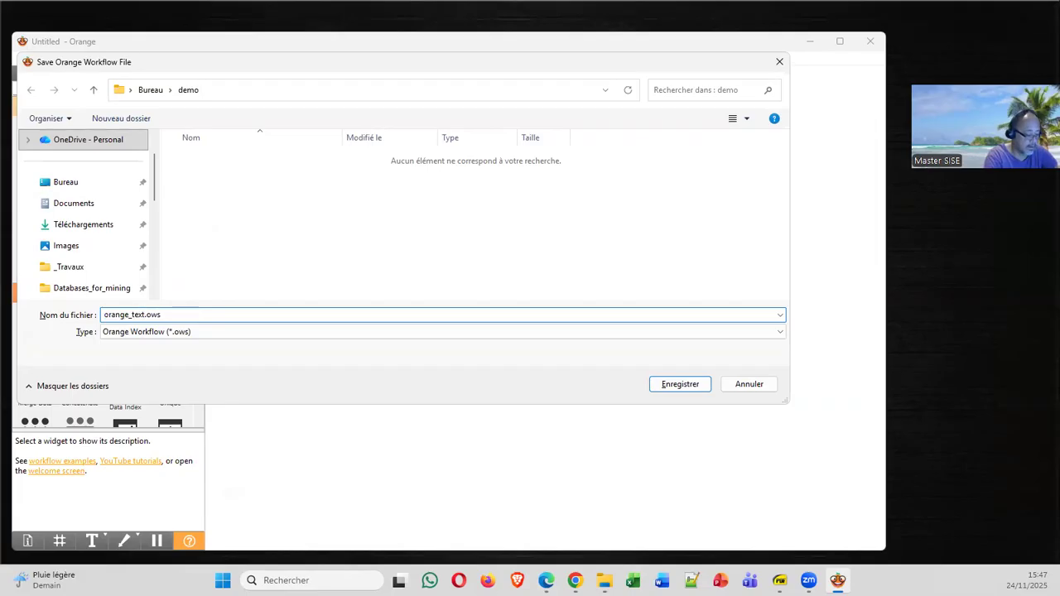
type("gorizati")
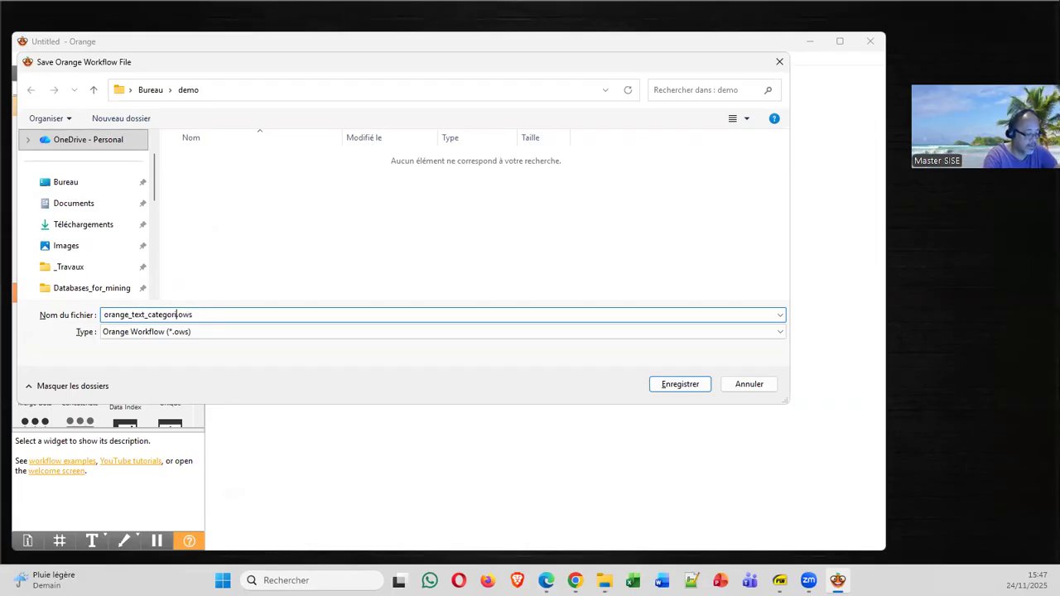
type("on_bow")
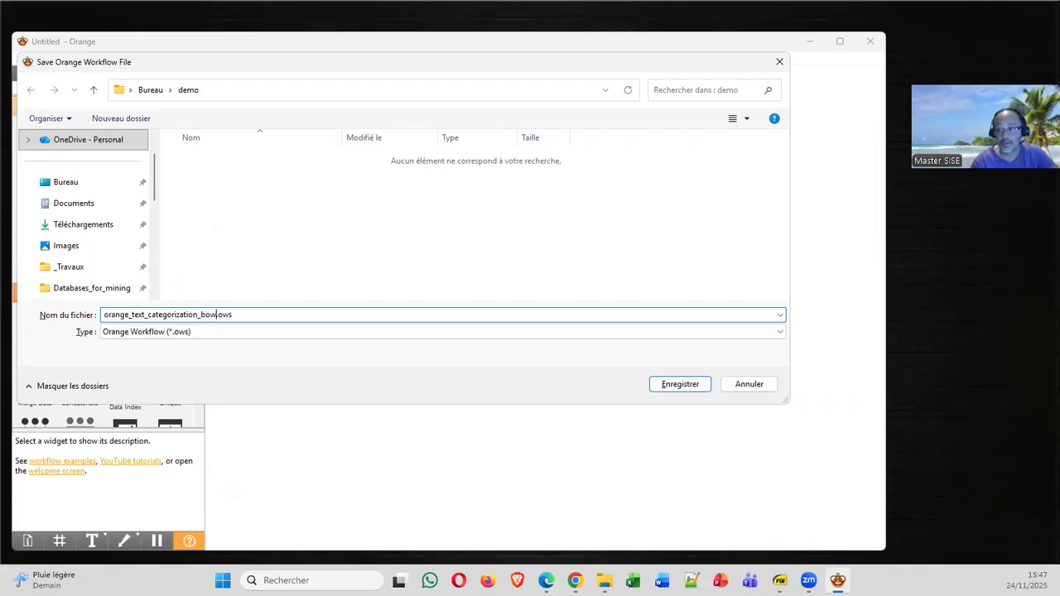
left_click(679, 384)
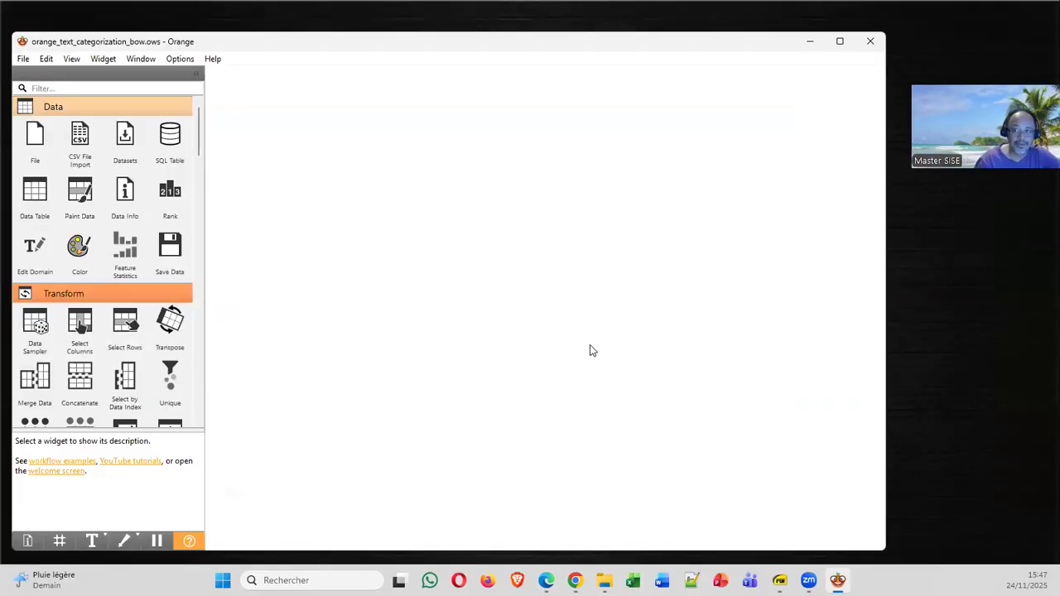
Check in the add-on installer that the Text add-on is enabled, and read its description before closing the list
left_click(182, 63)
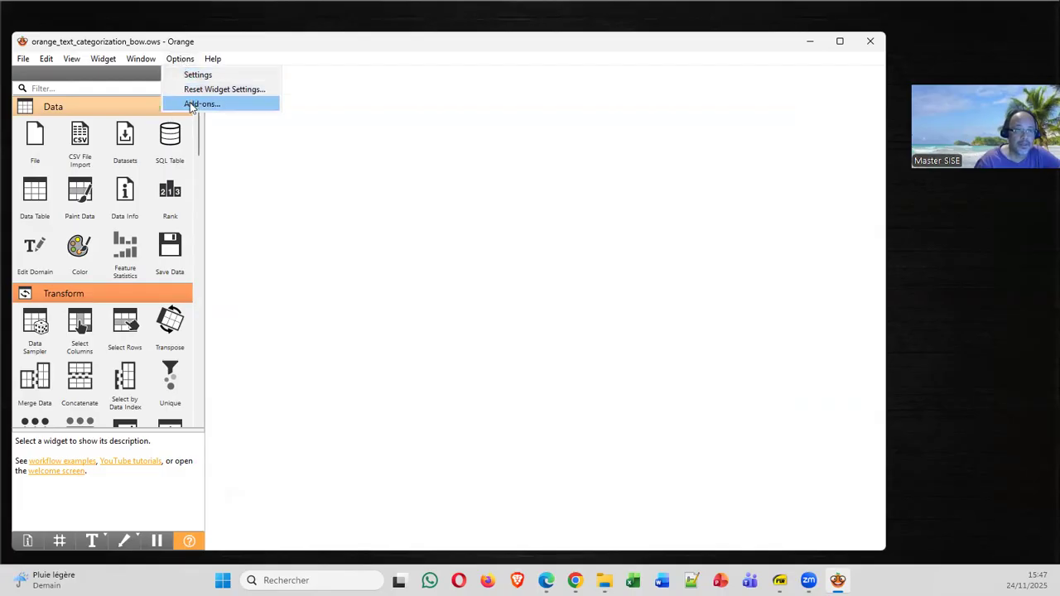
left_click(190, 101)
left_click_drag(640, 194, 643, 249)
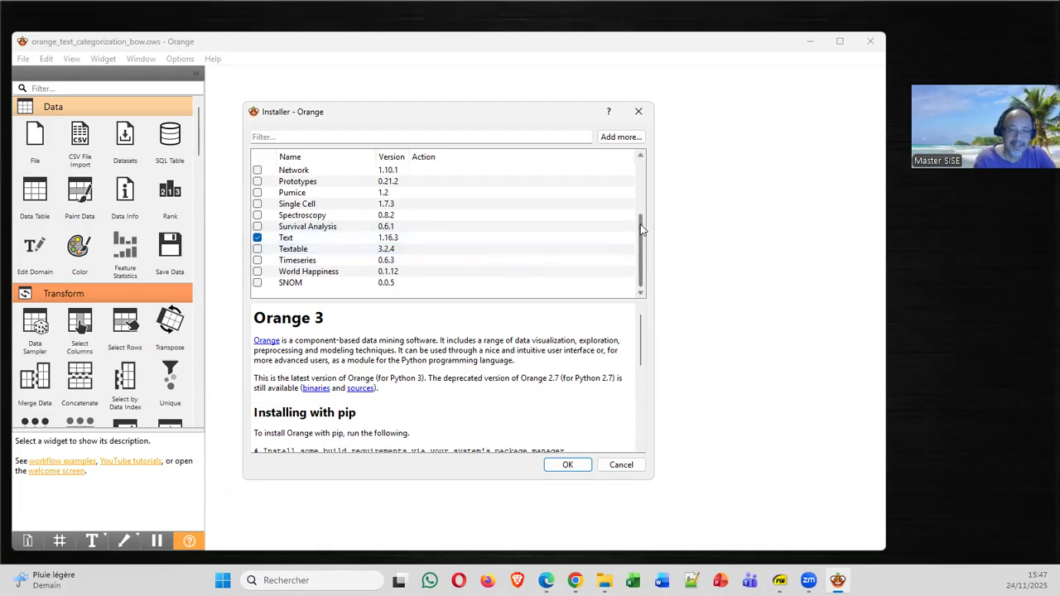
left_click_drag(641, 228, 642, 219)
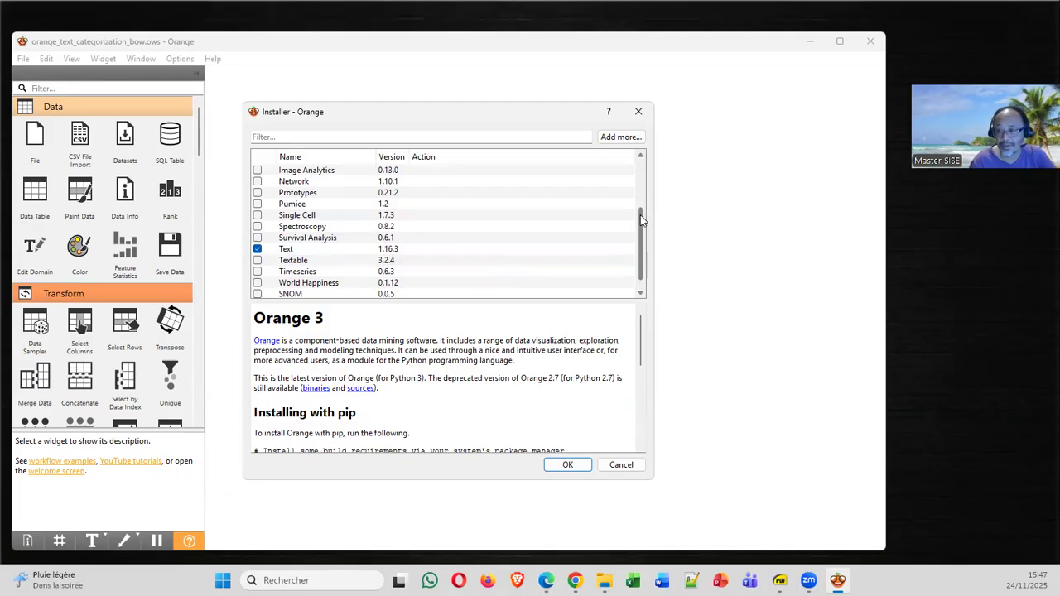
left_click_drag(641, 219, 642, 175)
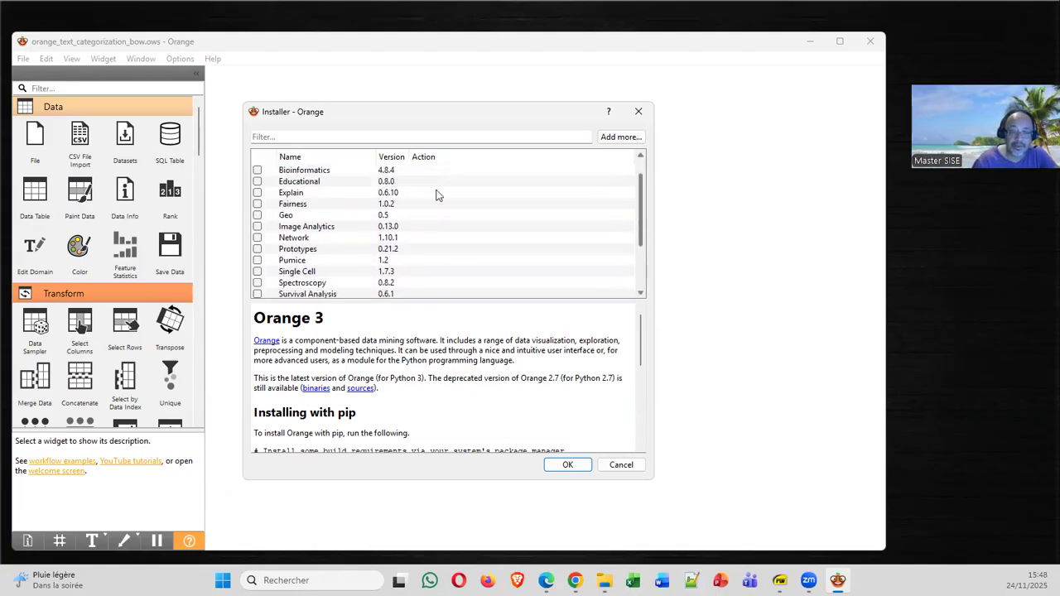
mouse_move(317, 233)
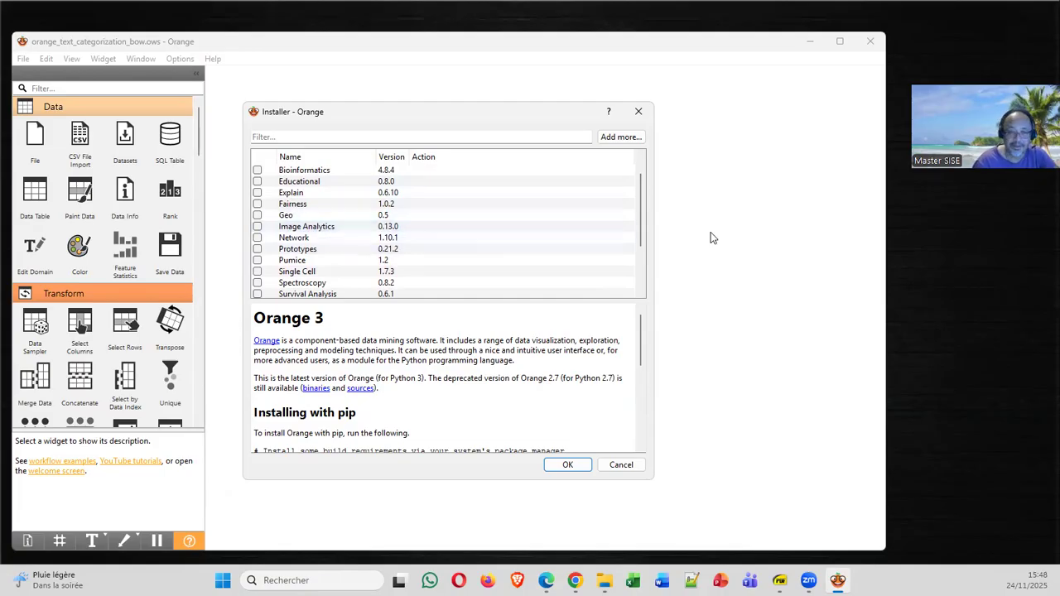
scroll(496, 223, "down", 2)
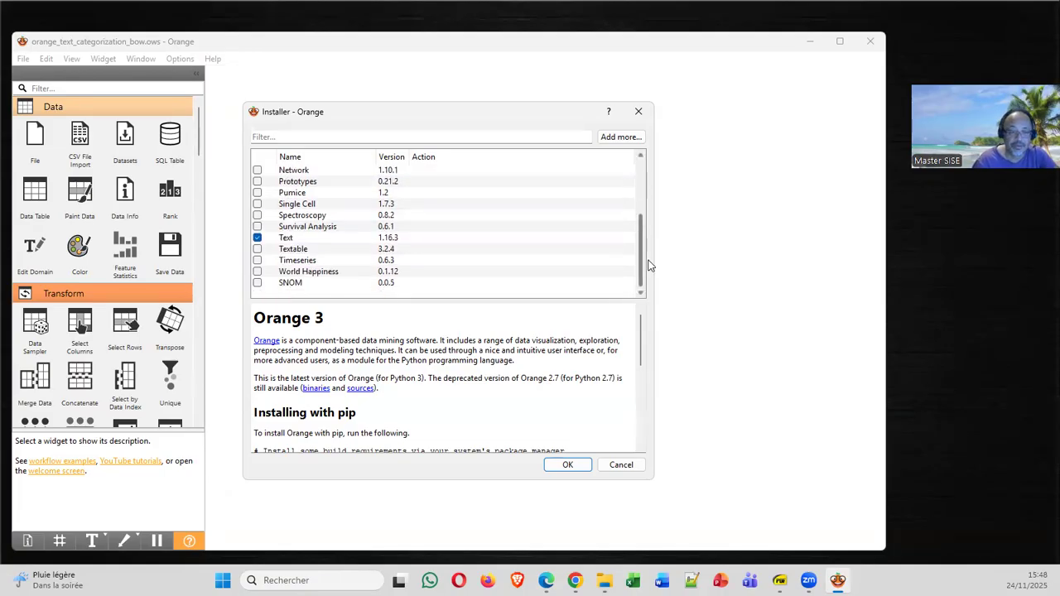
left_click(314, 238)
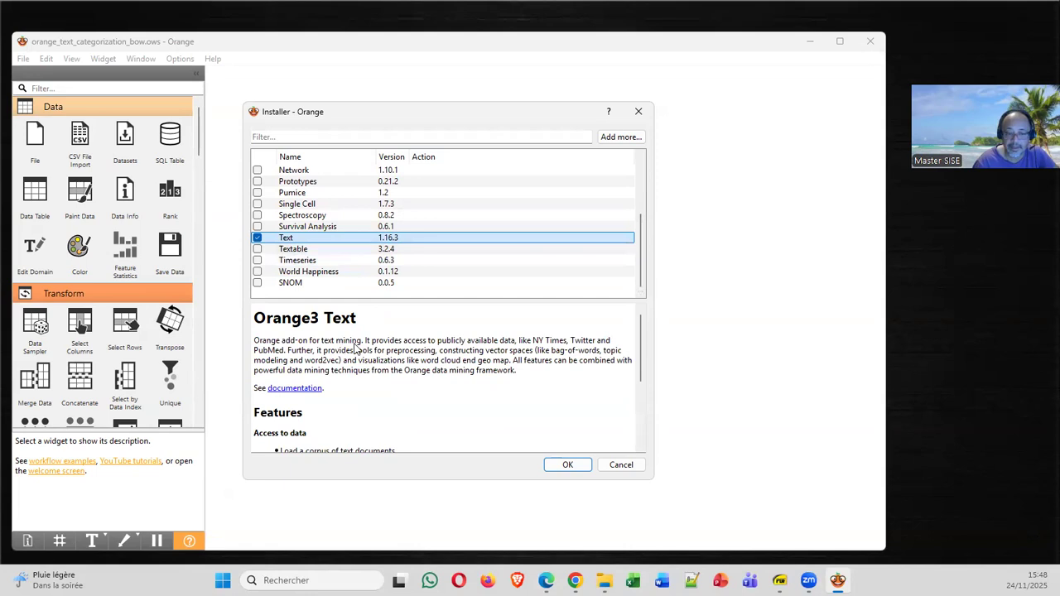
left_click(568, 465)
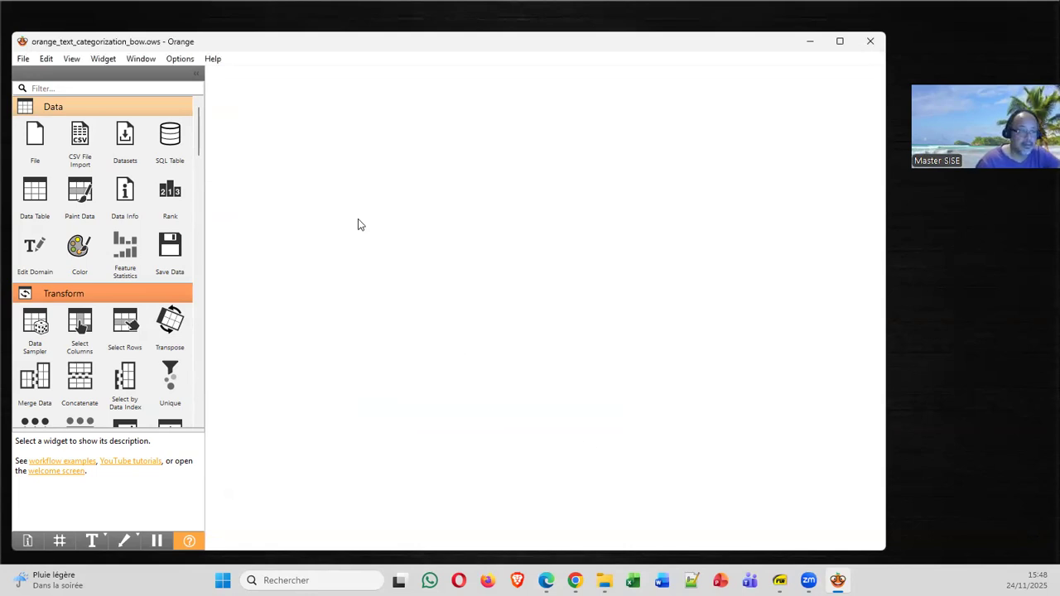
Add a Corpus widget from the Text Mining category and place it in the upper-left area of the canvas
left_click_drag(199, 132, 199, 348)
left_click_drag(166, 428, 166, 477)
mouse_move(202, 389)
left_mouse_down()
mouse_move(204, 428)
mouse_move(201, 388)
left_mouse_up()
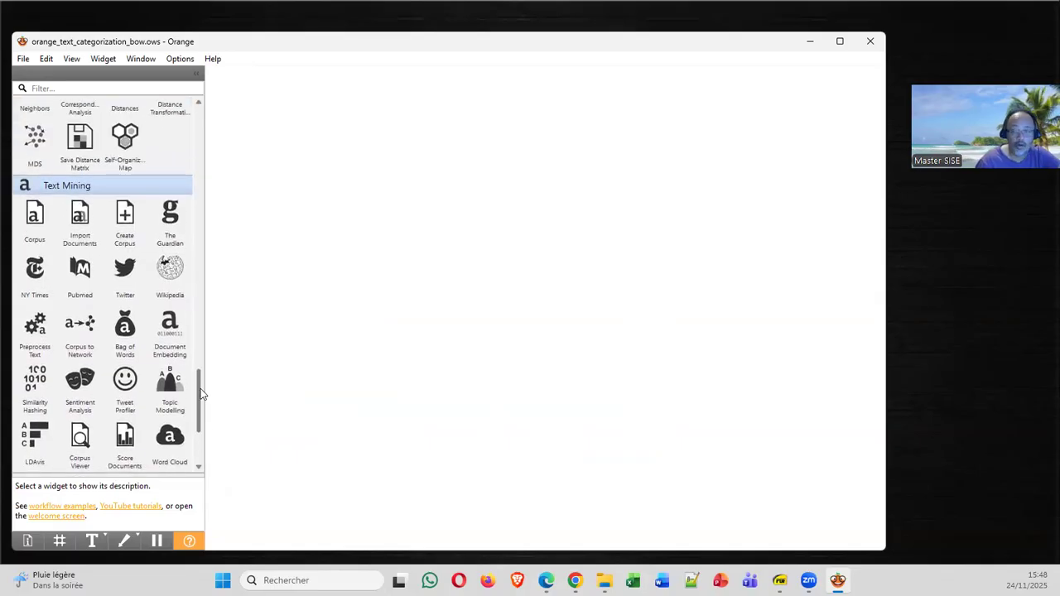
left_click(36, 217)
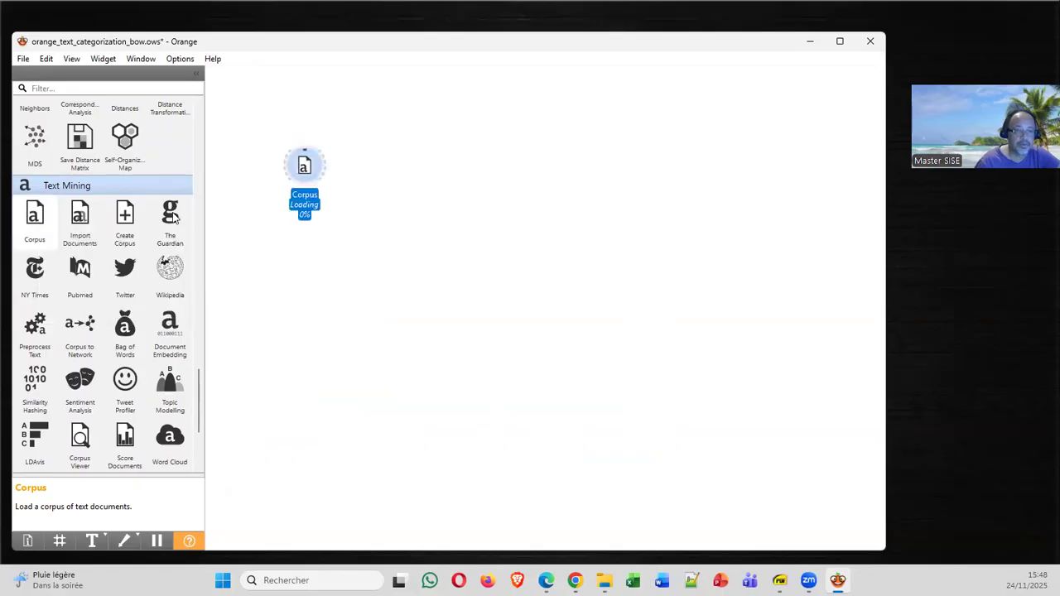
left_click_drag(307, 168, 295, 151)
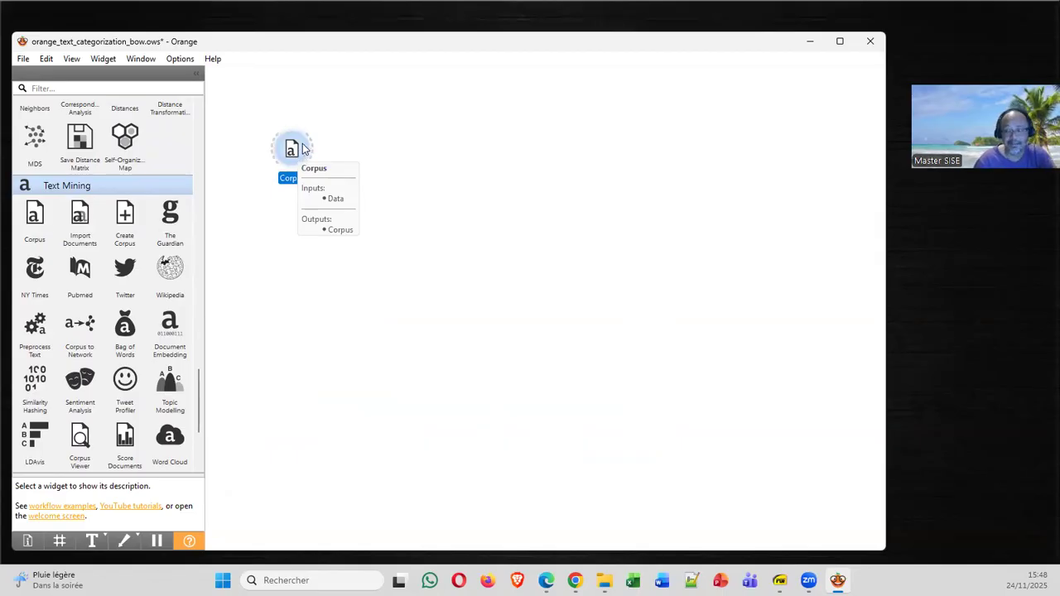
Open the Corpus widget and load reuters_r8.xlsx from the demo folder as the corpus file
right_click(303, 148)
left_click(327, 152)
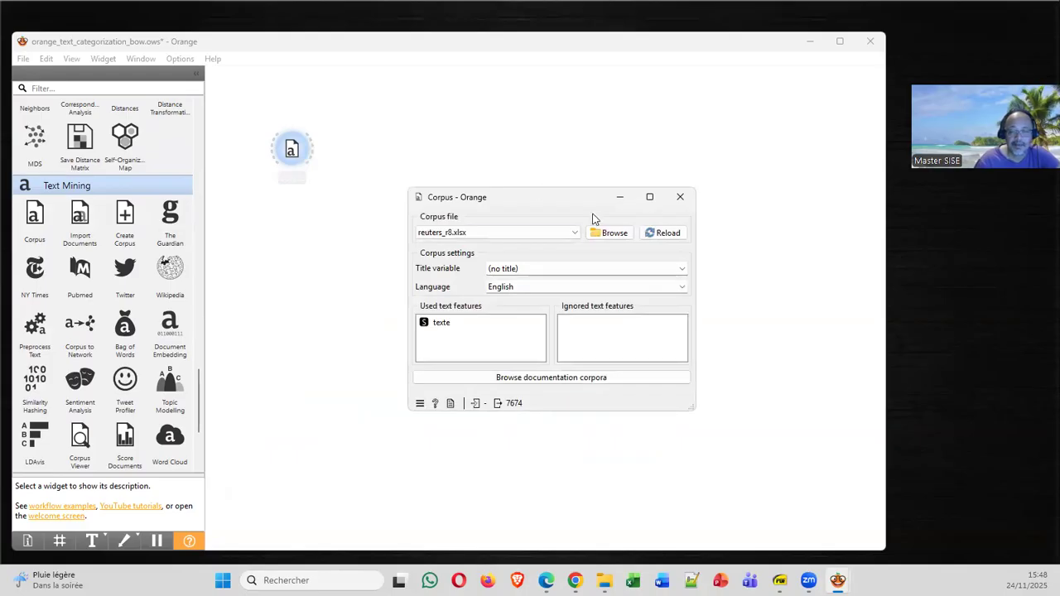
left_click(614, 233)
left_click(534, 313)
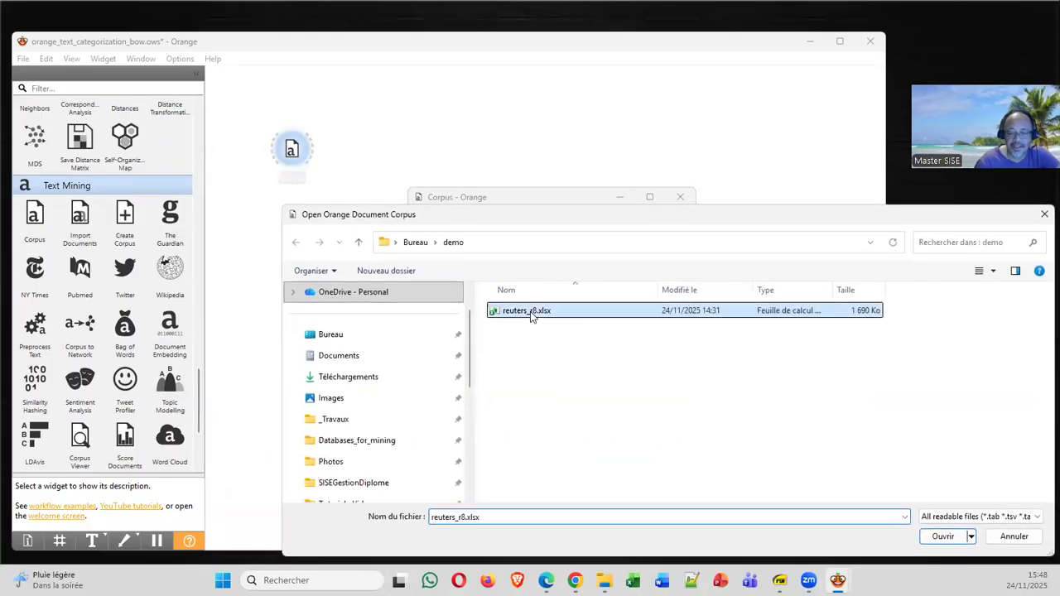
left_click(967, 518)
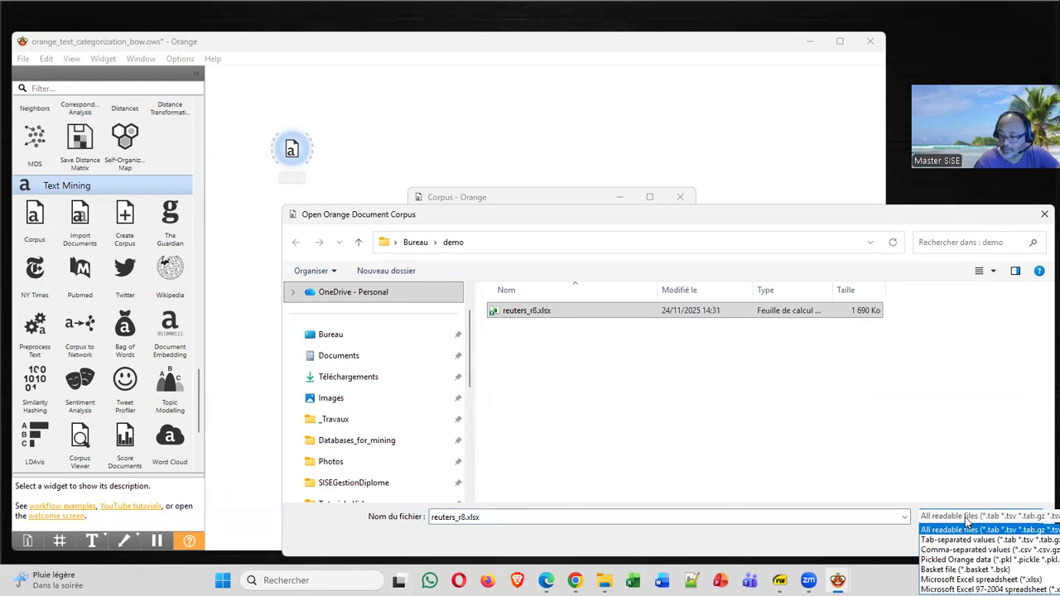
left_click(966, 519)
left_click(947, 543)
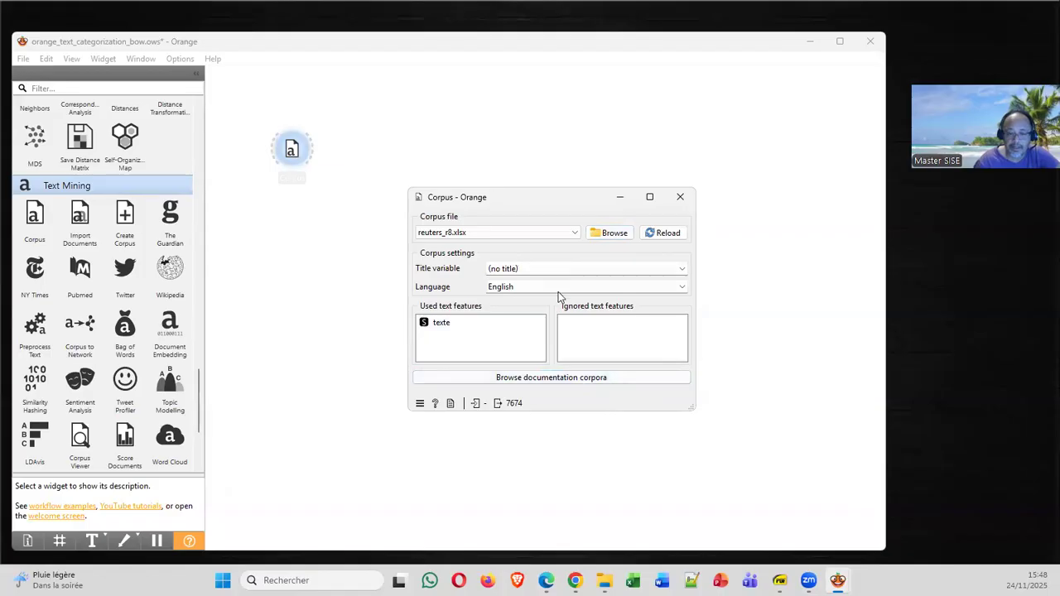
Keep English as the corpus language and texte as the used text feature, and save the workflow
left_click(678, 290)
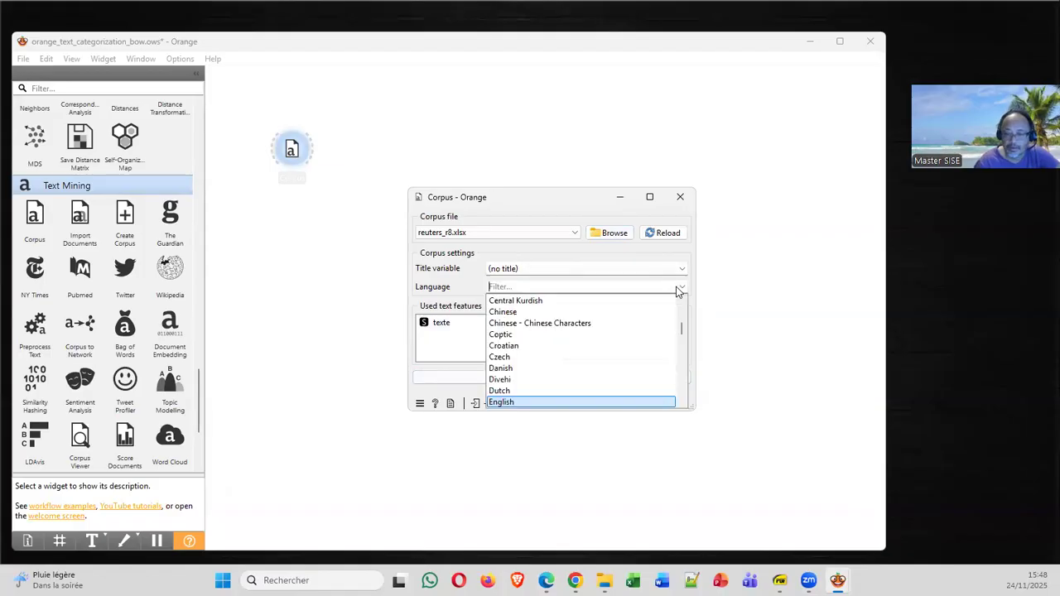
left_click(677, 290)
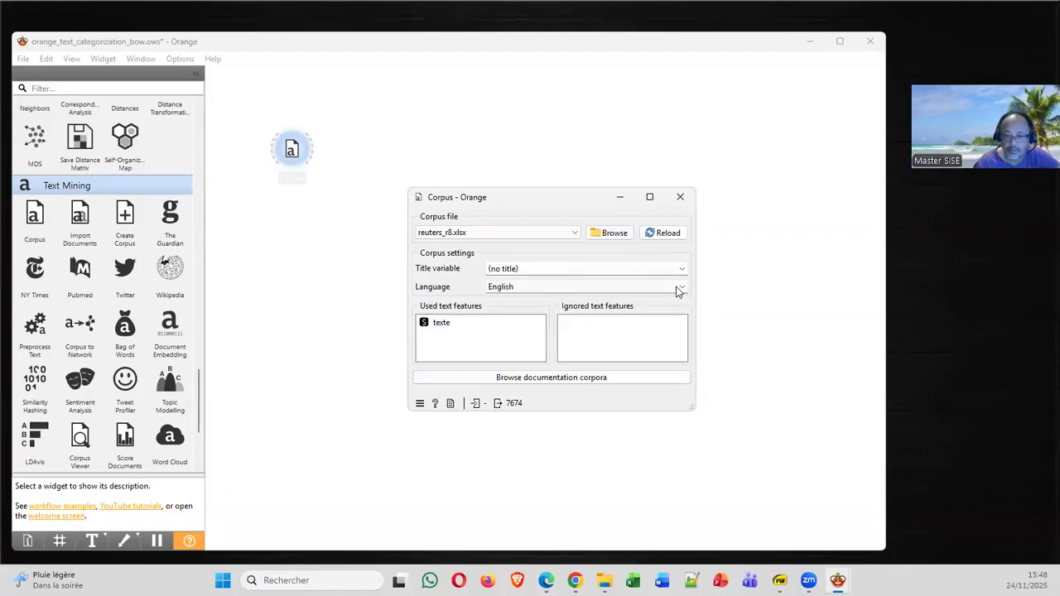
left_click(457, 325)
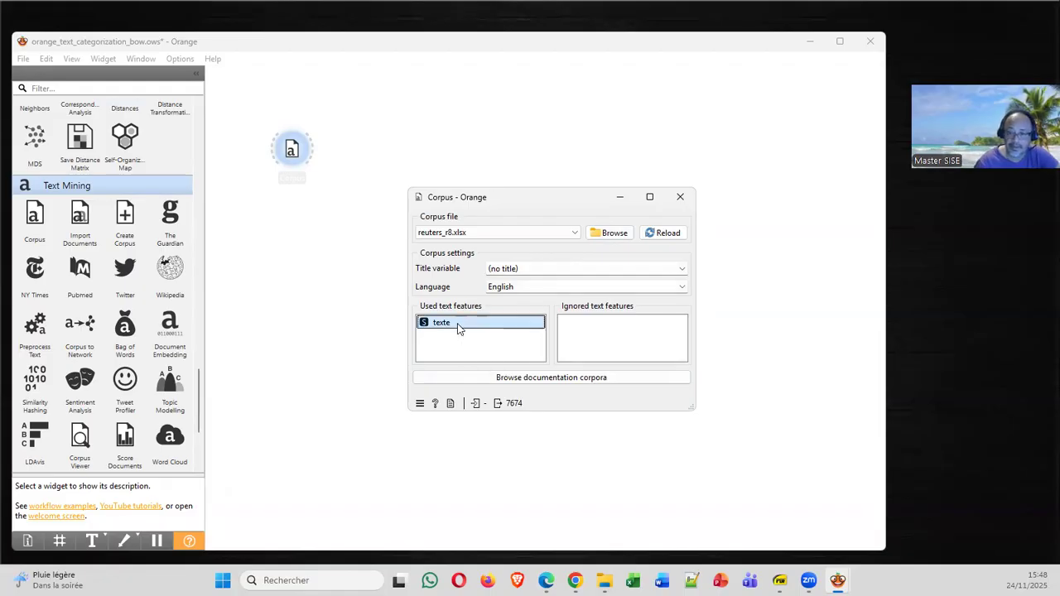
left_click(677, 198)
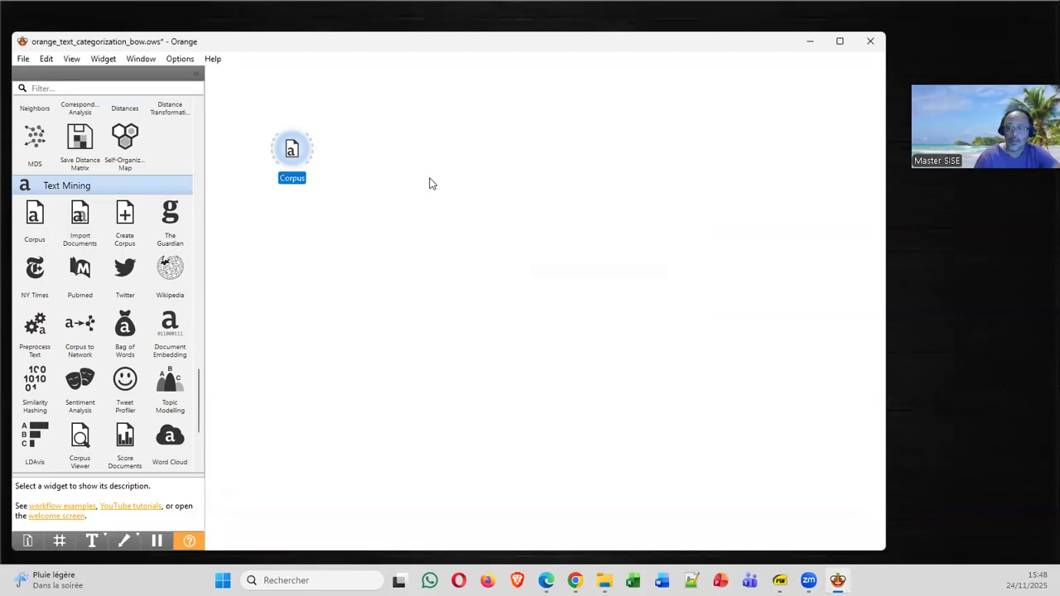
key("ctrl+s")
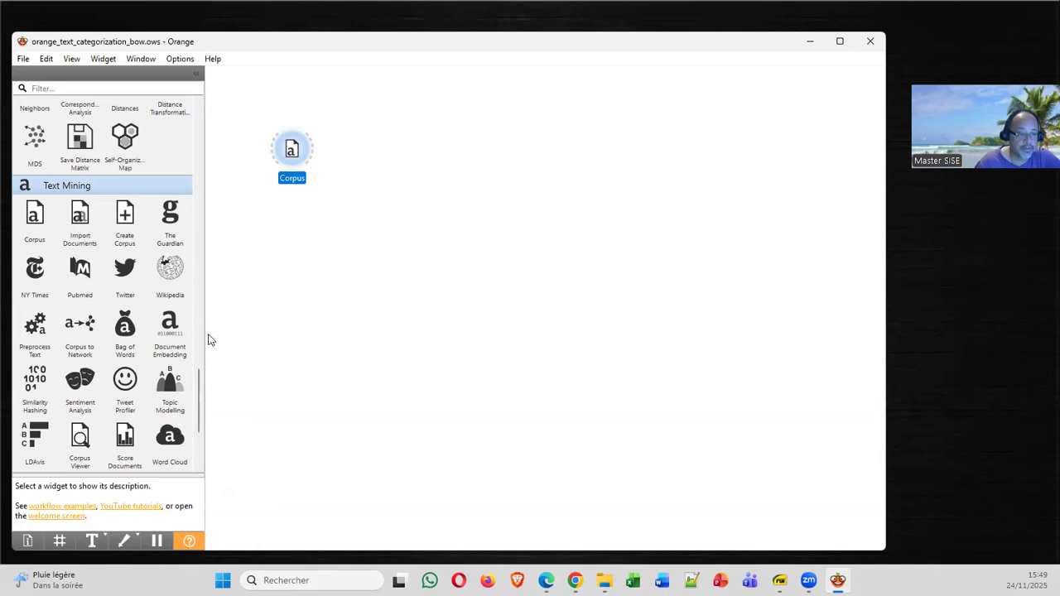
Add a Data Table widget above the Corpus widget and connect the Corpus output to it
left_click_drag(200, 397, 197, 101)
left_click_drag(35, 192, 345, 93)
left_click_drag(311, 145, 333, 95)
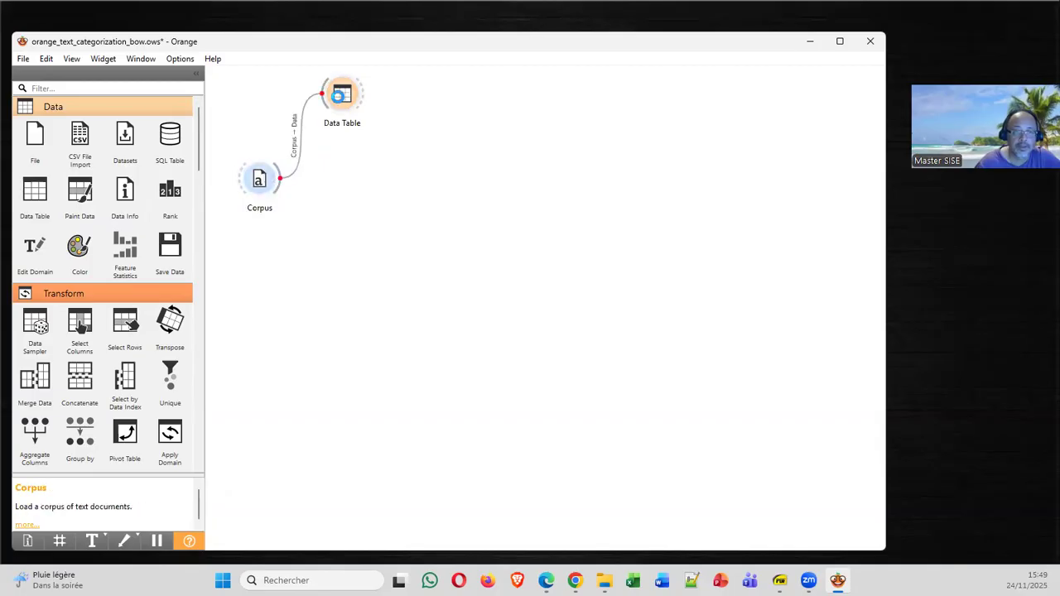
View the loaded corpus in the Data Table with the texte column widened, checking the texts and their classe labels
right_click(347, 99)
left_click(379, 108)
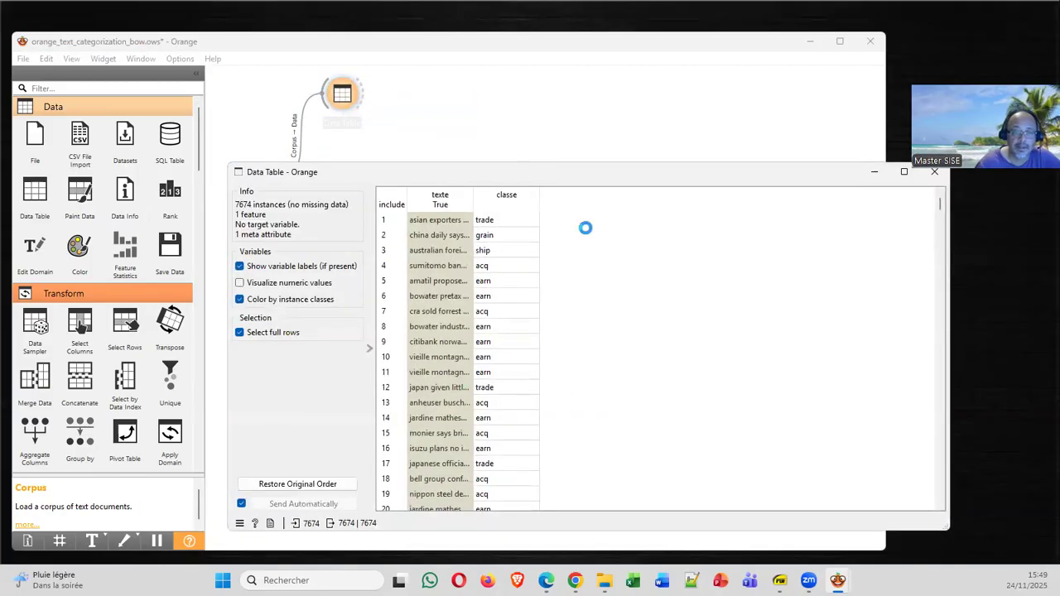
left_click_drag(475, 202, 618, 198)
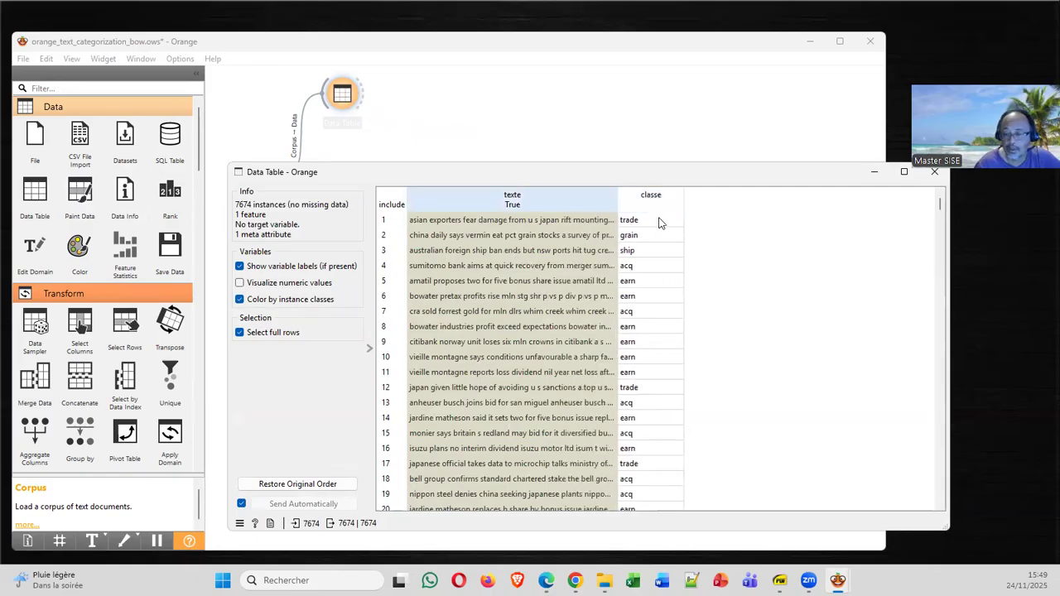
left_click(873, 171)
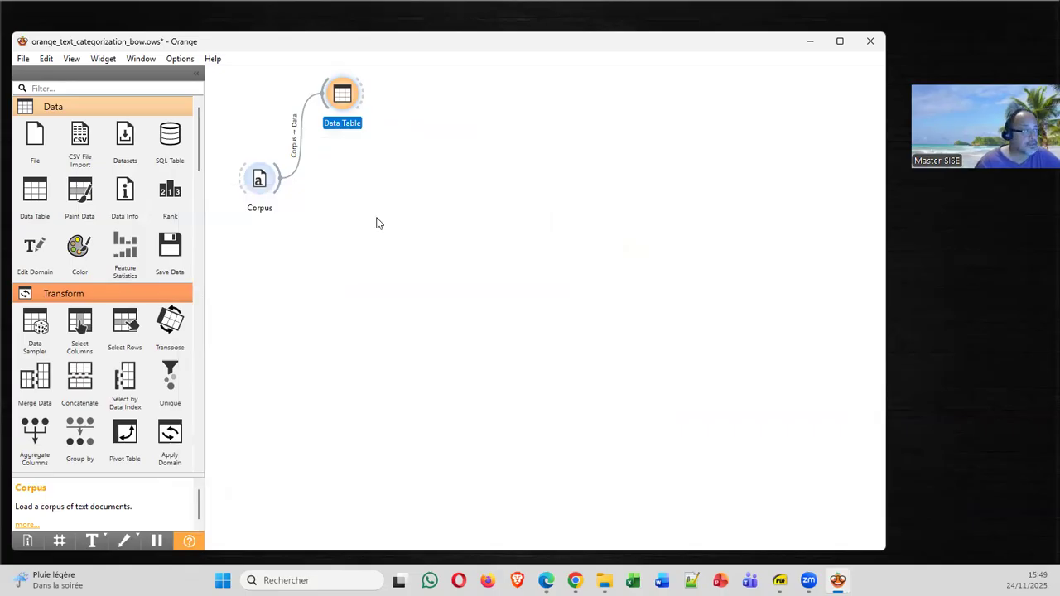
Add a Corpus Viewer widget below the Data Table and connect the Corpus output to it
left_click_drag(202, 151, 195, 424)
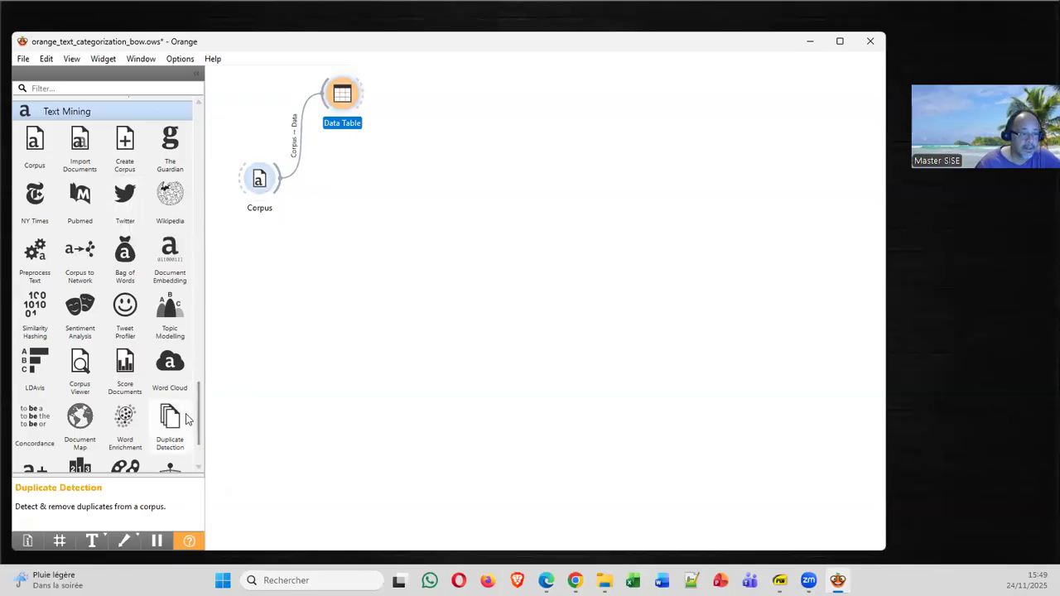
left_click_drag(90, 370, 358, 161)
left_click_drag(259, 178, 357, 159)
Read the text and classe of Documents 1 to 4 in the Corpus Viewer, and dismiss the viewer
double_click(358, 157)
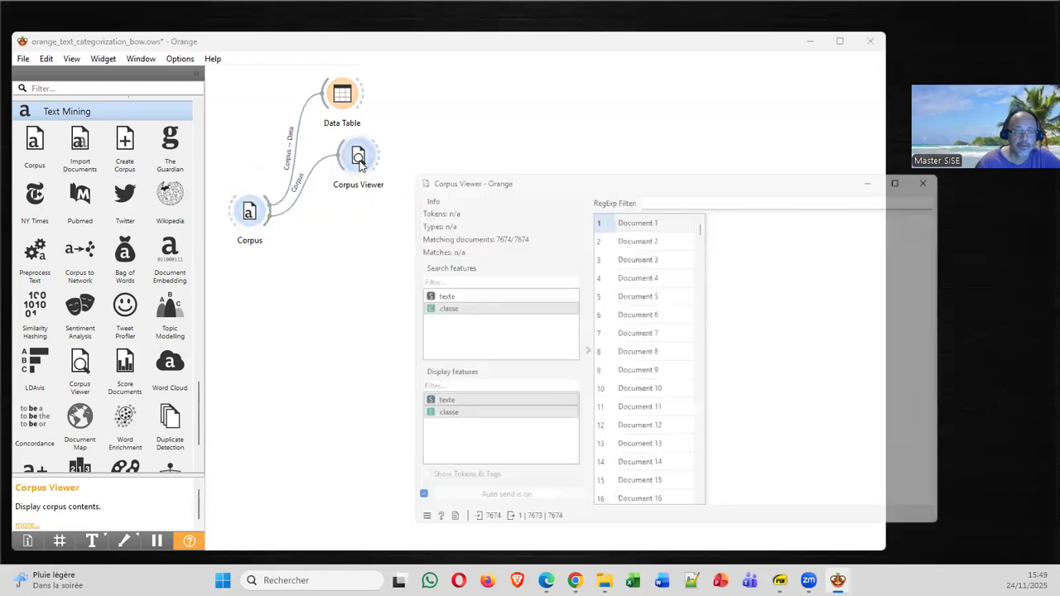
left_click(659, 219)
left_click_drag(948, 249, 958, 319)
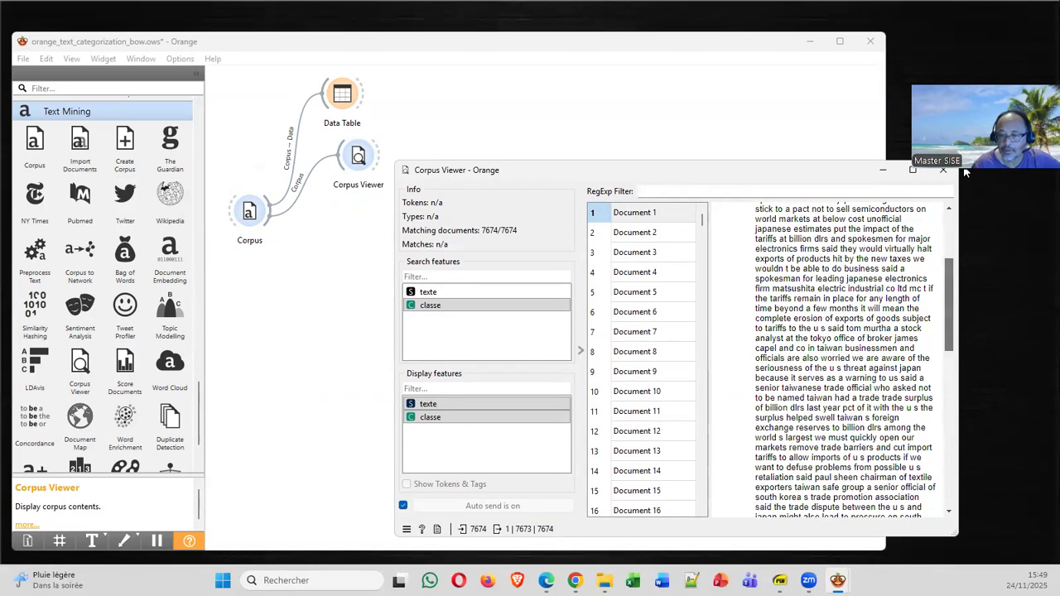
left_click(672, 212)
left_click(656, 236)
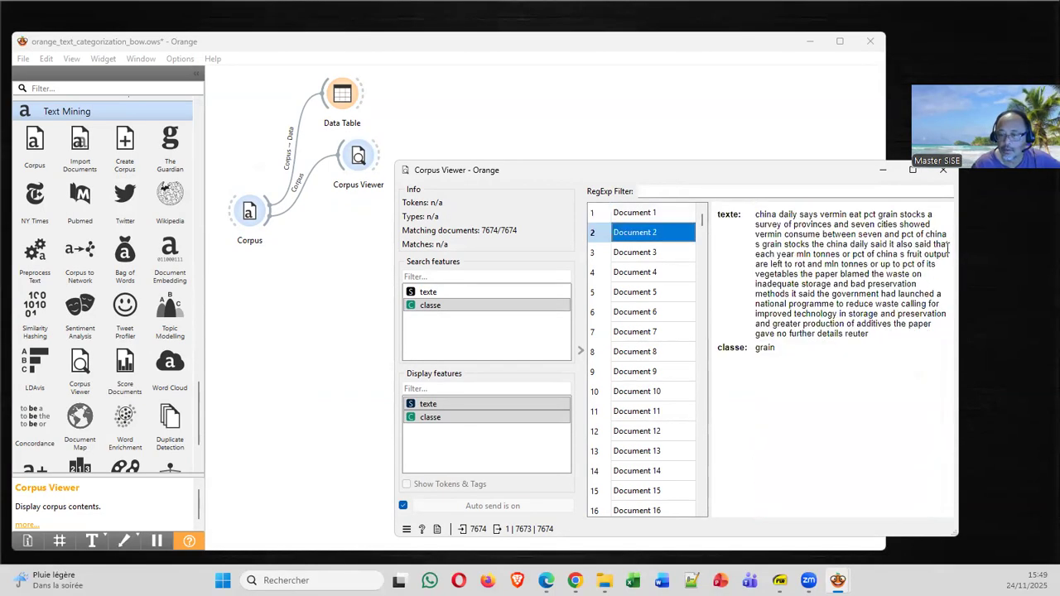
left_click(660, 257)
left_click(661, 273)
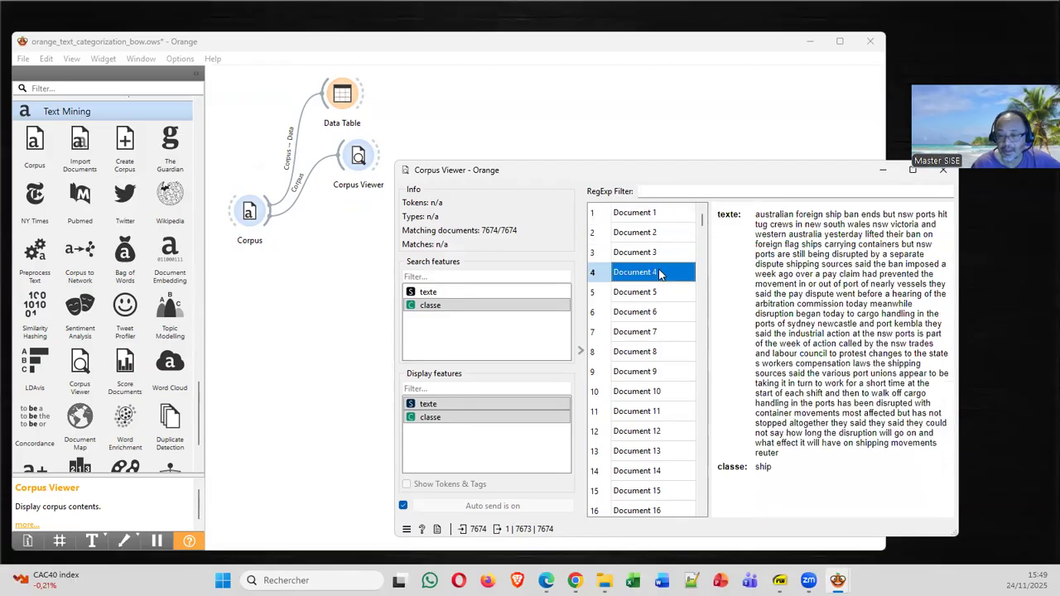
left_click_drag(949, 270, 946, 214)
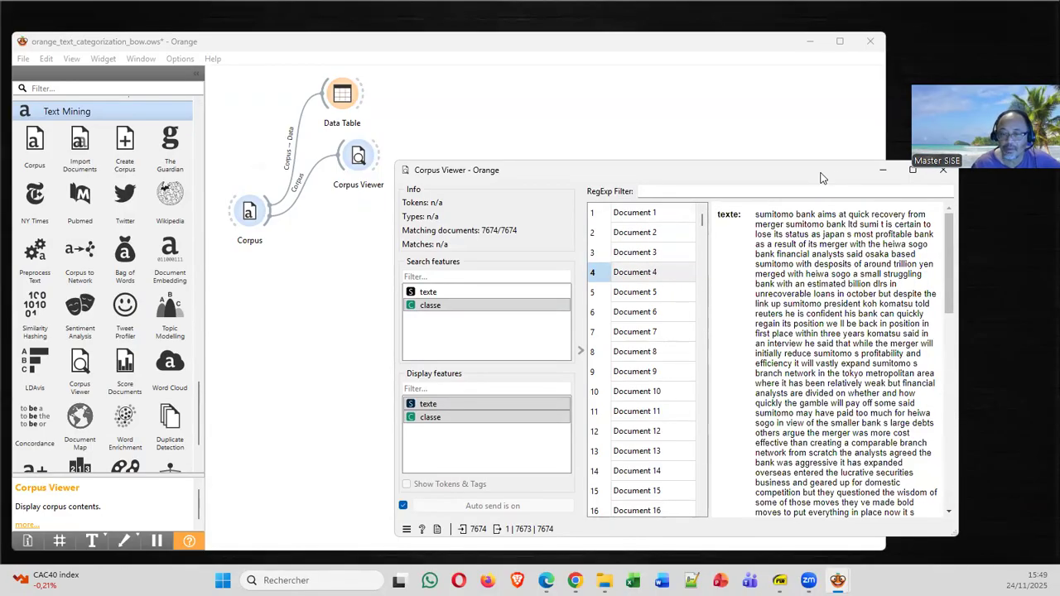
left_click_drag(820, 176, 798, 197)
left_click(800, 197)
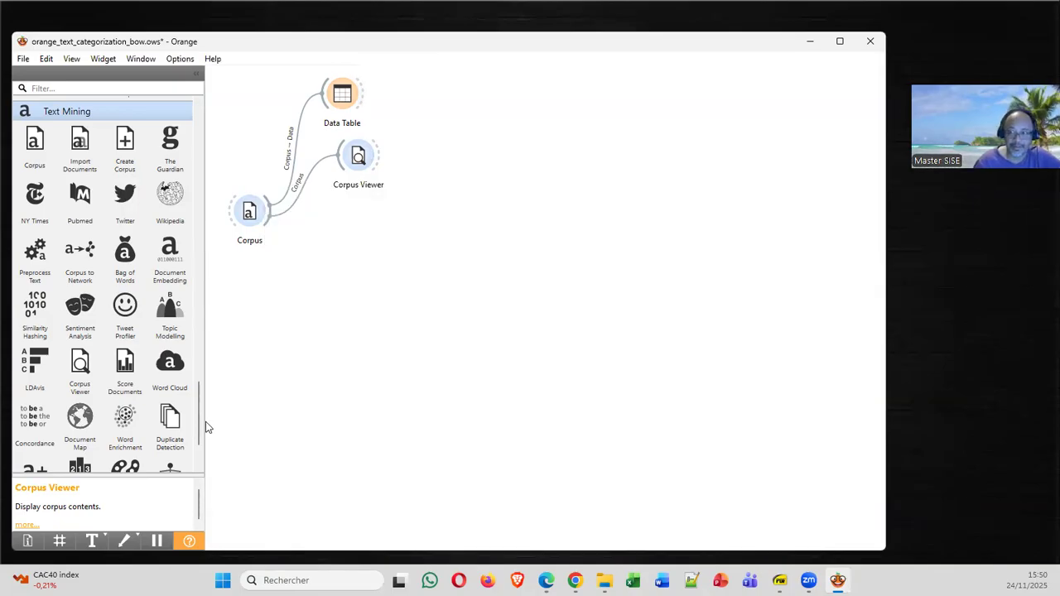
Add a Distributions widget connected to Corpus and display the frequency distribution of the classe variable
left_click_drag(199, 424, 353, 225)
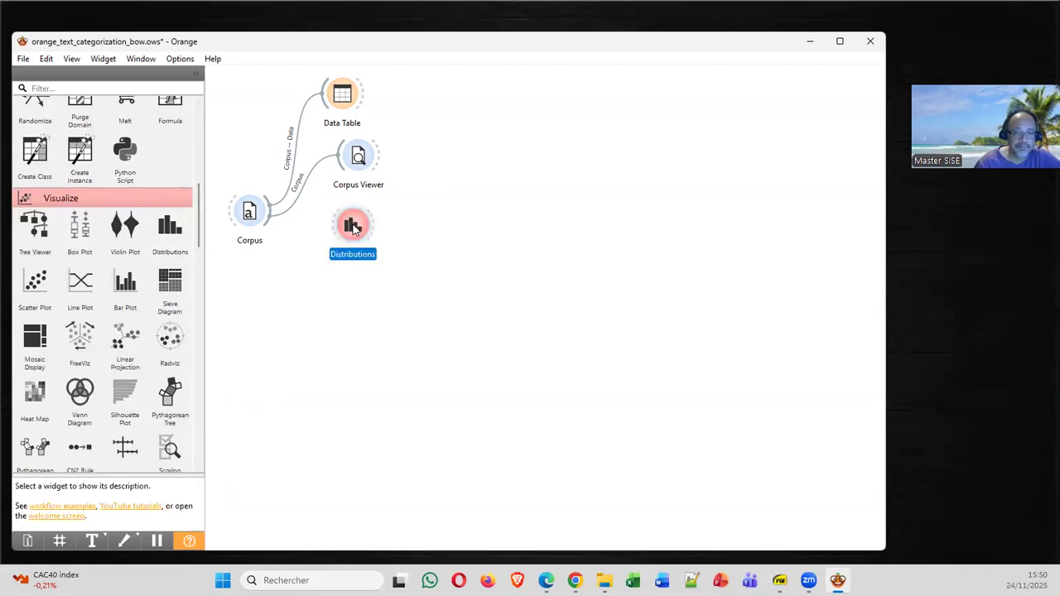
left_click_drag(267, 225, 353, 227)
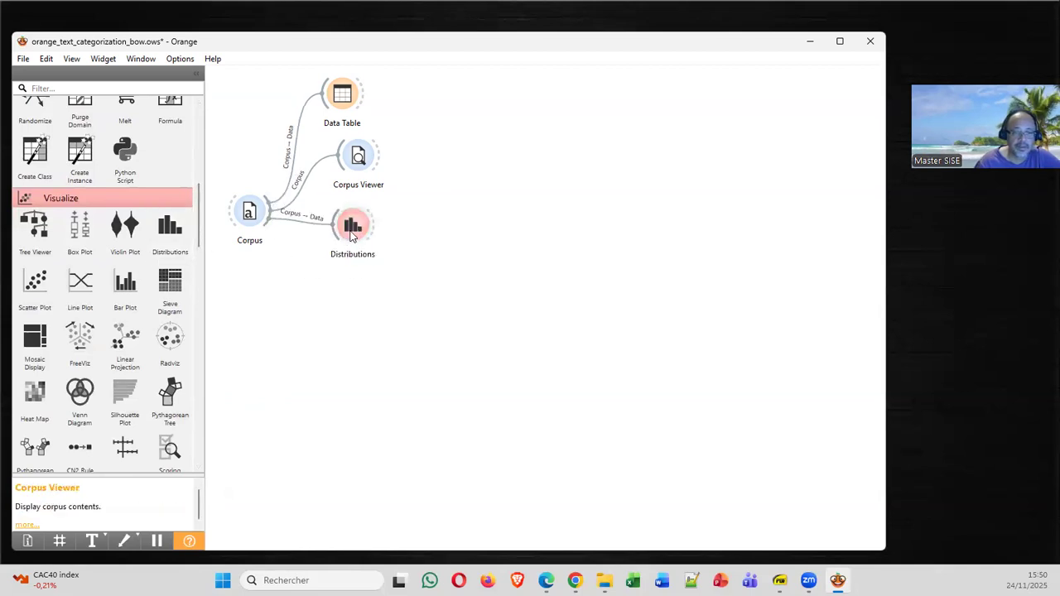
double_click(352, 230)
left_click(509, 278)
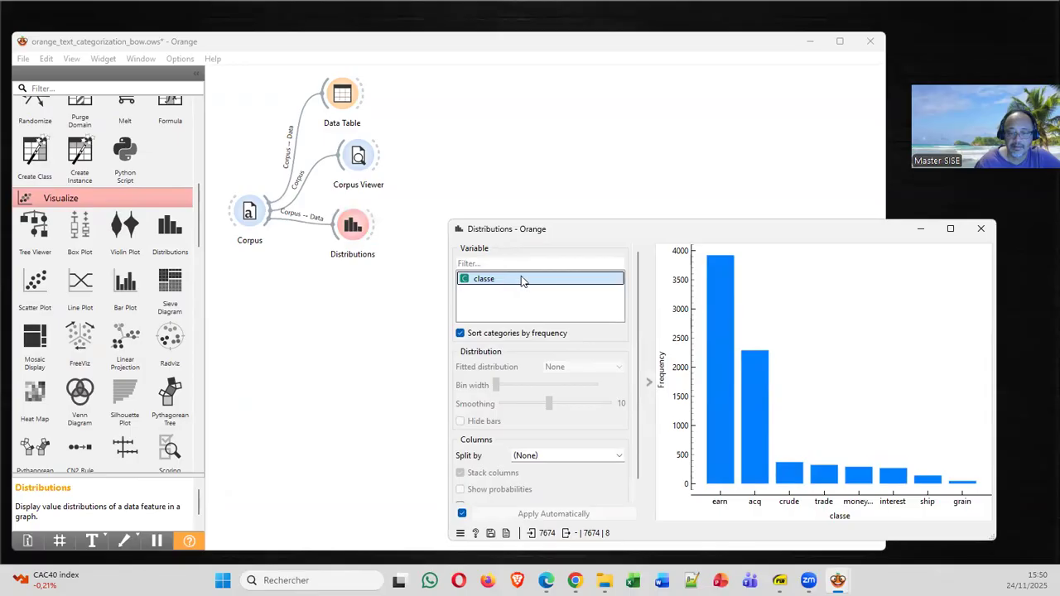
left_click_drag(629, 230, 564, 217)
left_click(665, 347)
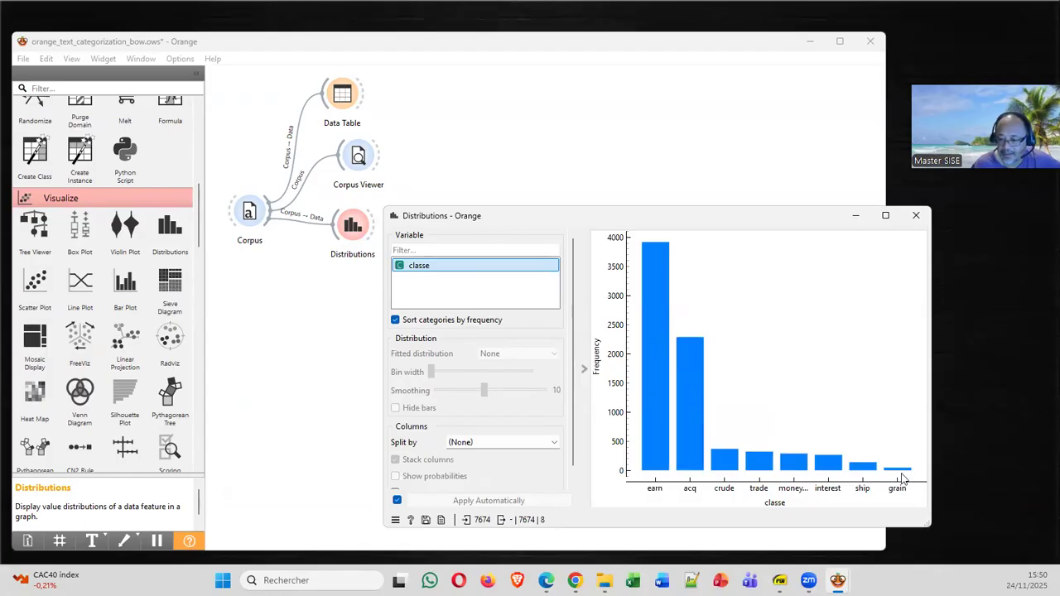
Dismiss the Distributions chart, rearrange the widgets on the canvas, and add a Word Cloud widget connected to the Corpus output
mouse_move(902, 473)
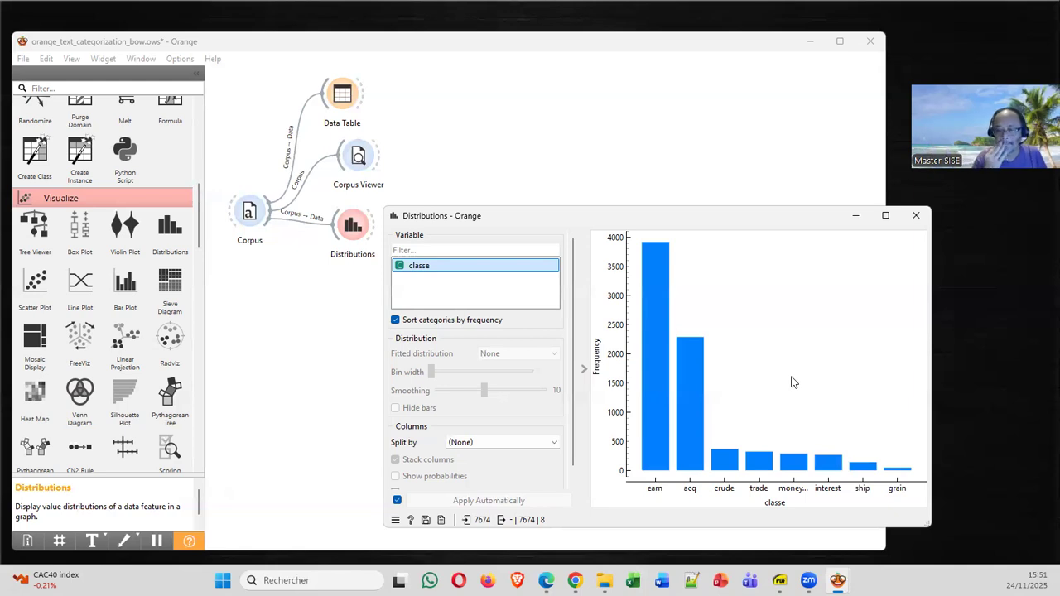
left_click(916, 215)
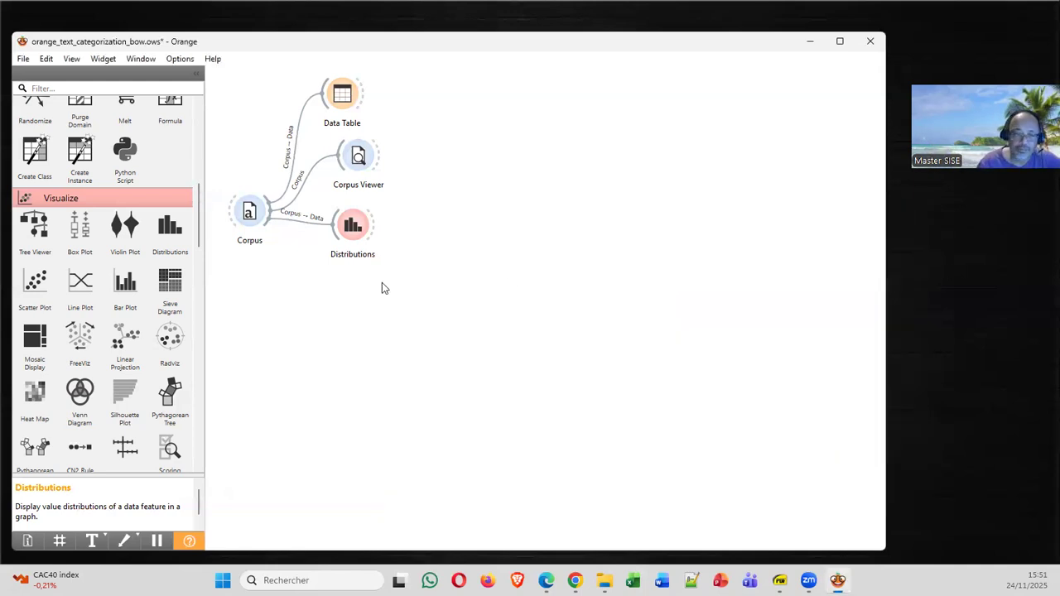
left_click_drag(246, 216, 241, 266)
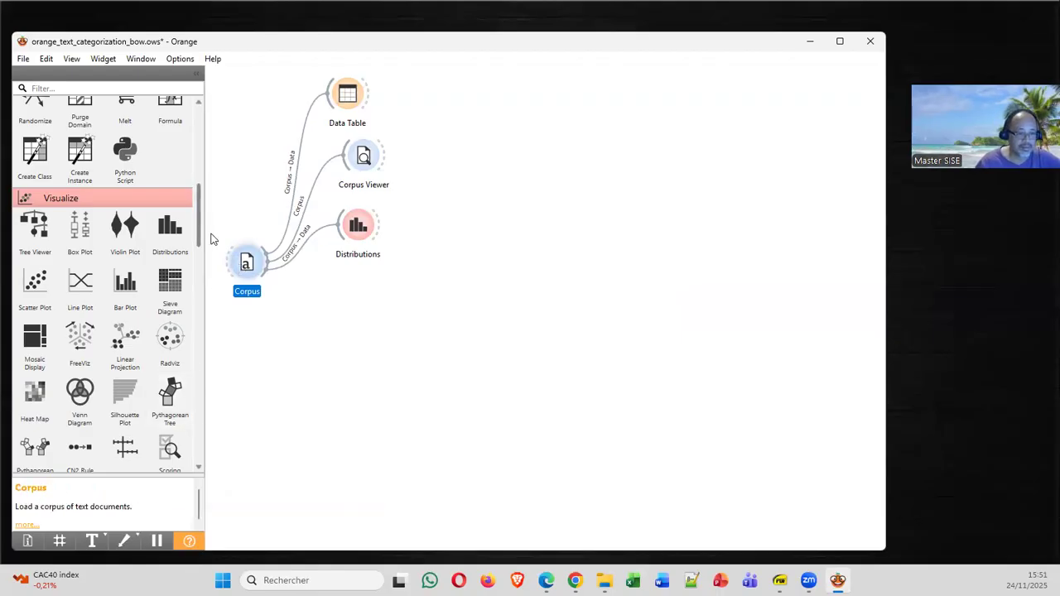
left_click_drag(198, 236, 192, 420)
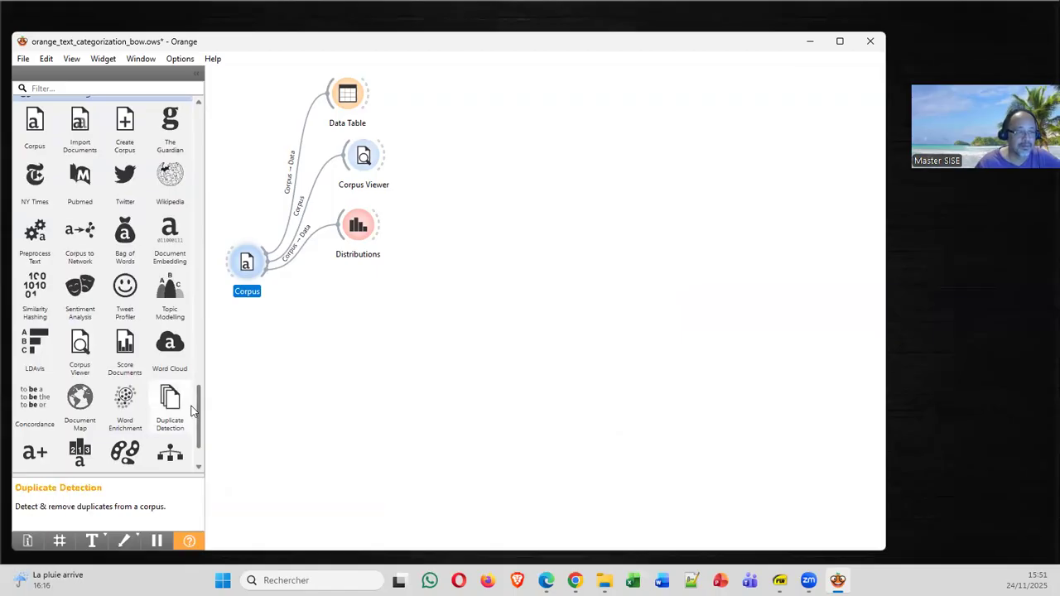
left_click_drag(170, 355, 409, 262)
left_click_drag(357, 226, 392, 207)
left_click_drag(347, 94, 295, 94)
left_click_drag(363, 154, 354, 128)
left_click_drag(391, 206, 383, 196)
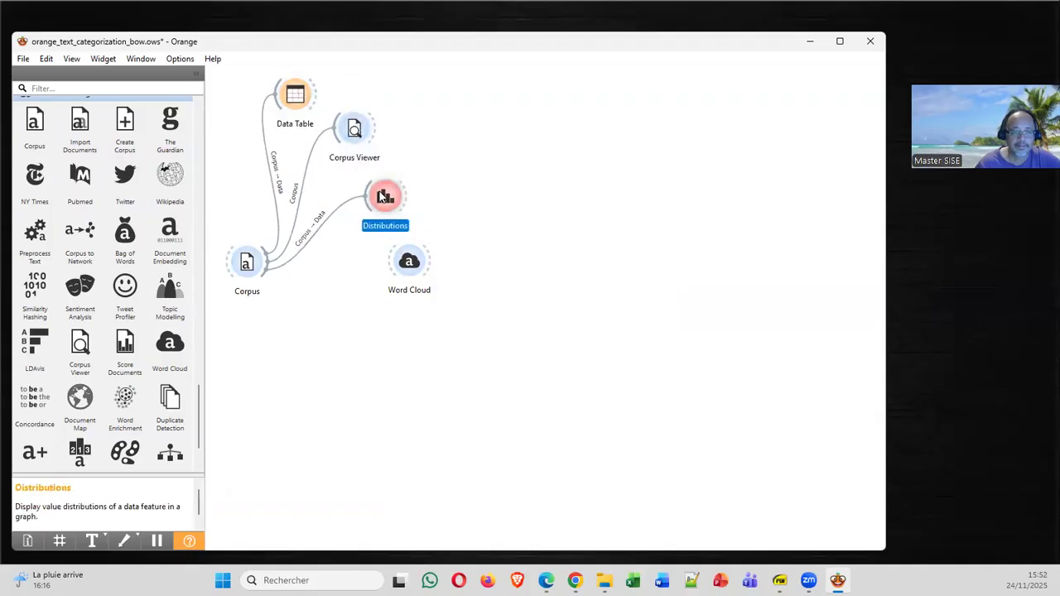
left_click_drag(265, 279, 409, 275)
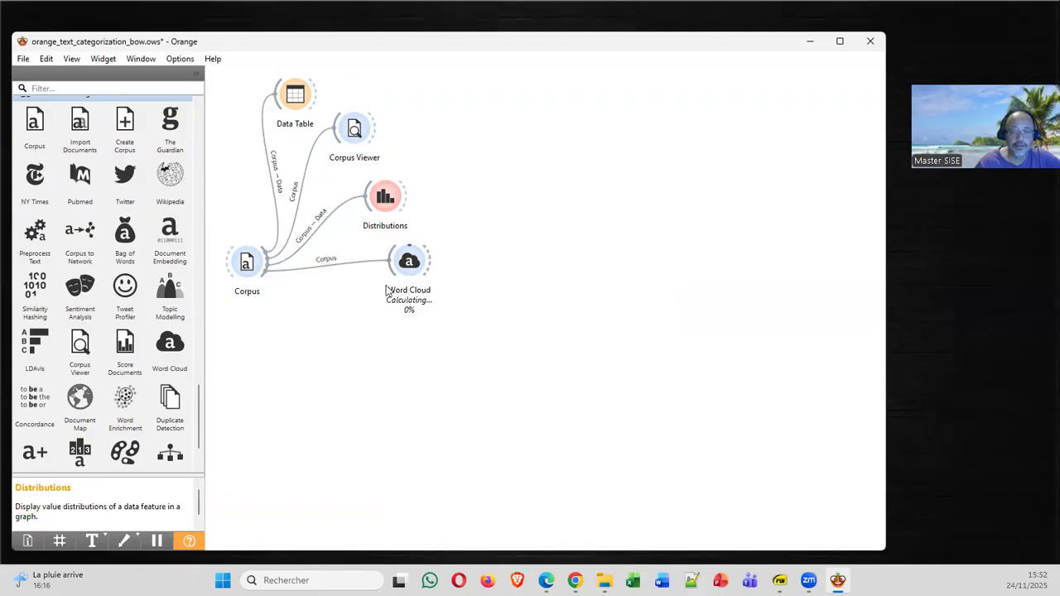
left_click_drag(245, 271, 245, 280)
left_click(298, 292)
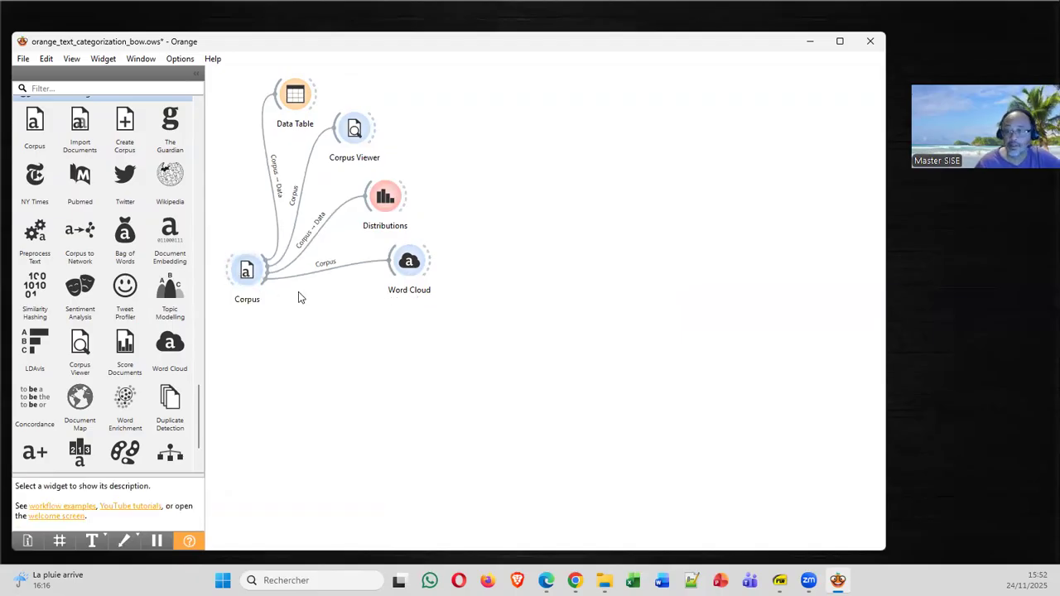
Examine the Word Cloud of the raw corpus and its list of words and weights, and dismiss it
double_click(414, 263)
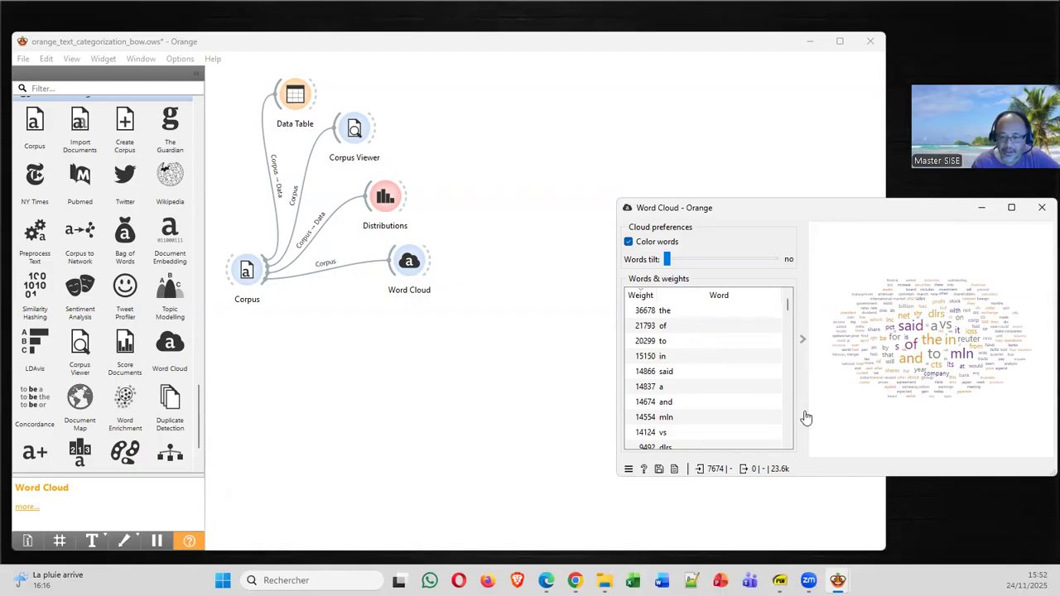
left_click_drag(789, 305, 787, 314)
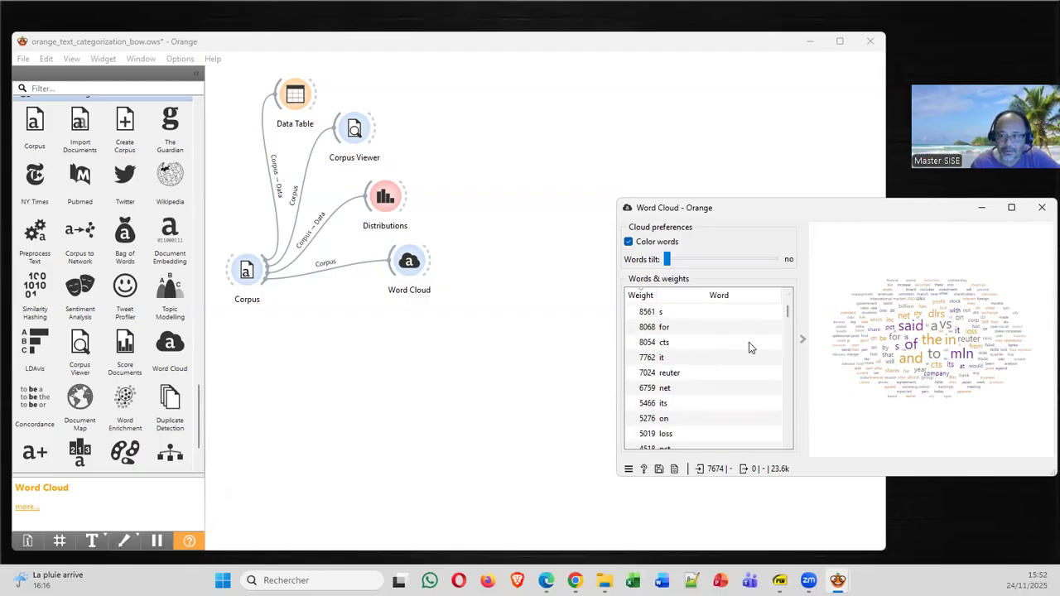
left_click_drag(789, 313, 789, 298)
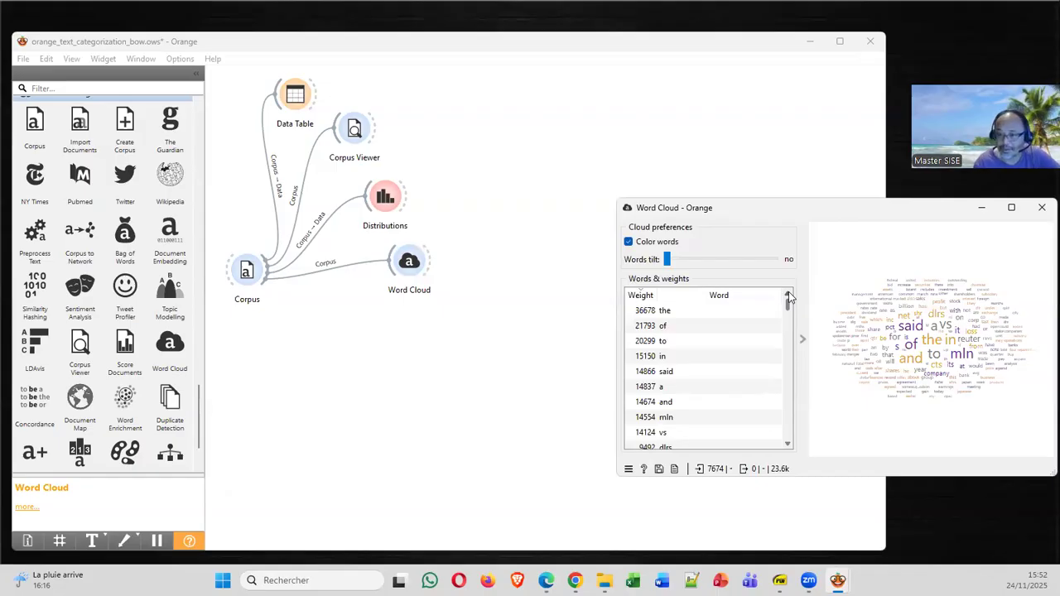
left_click(1041, 207)
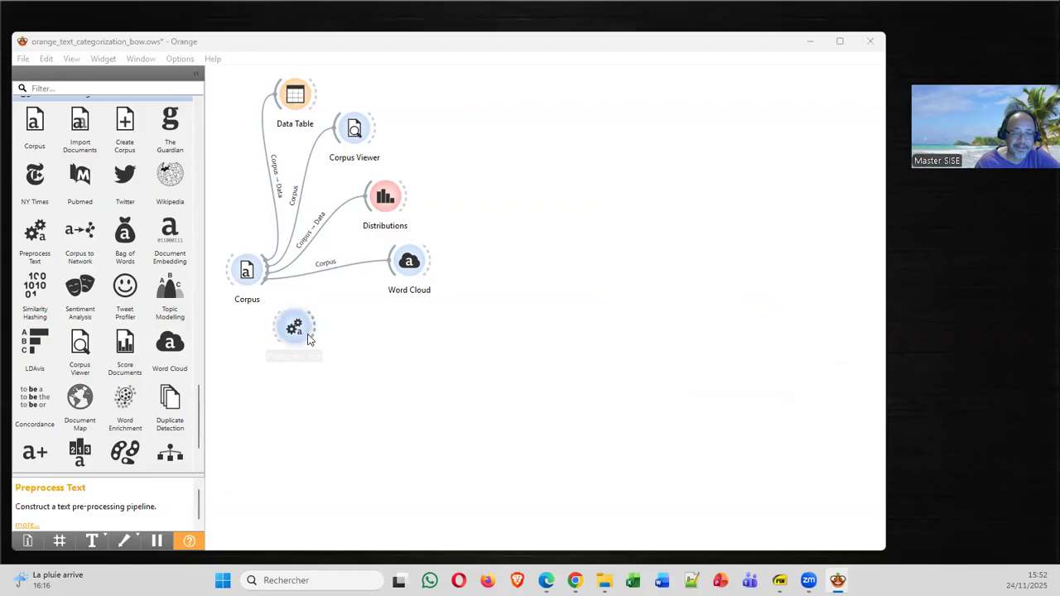
Add a Preprocess Text widget below Corpus and disable its Stopwords and Document frequency filters
double_click(296, 327)
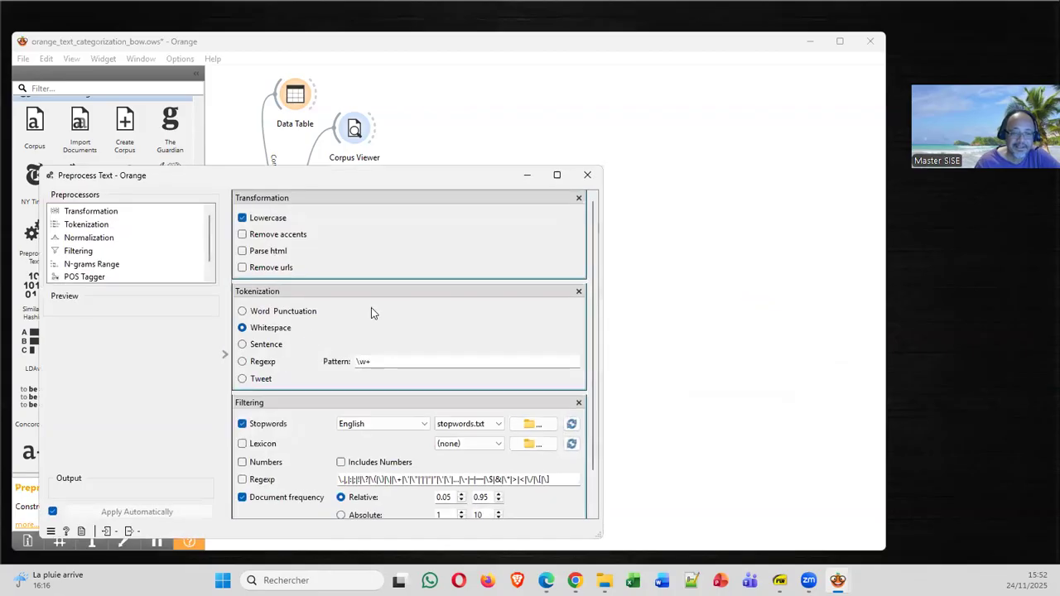
left_click(273, 423)
left_click(278, 499)
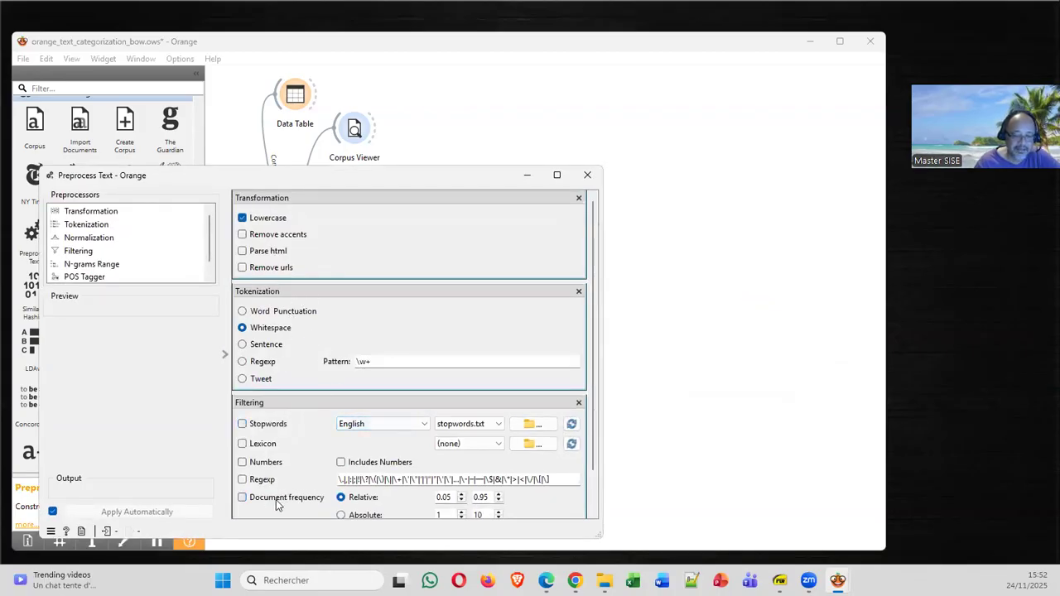
left_click(587, 175)
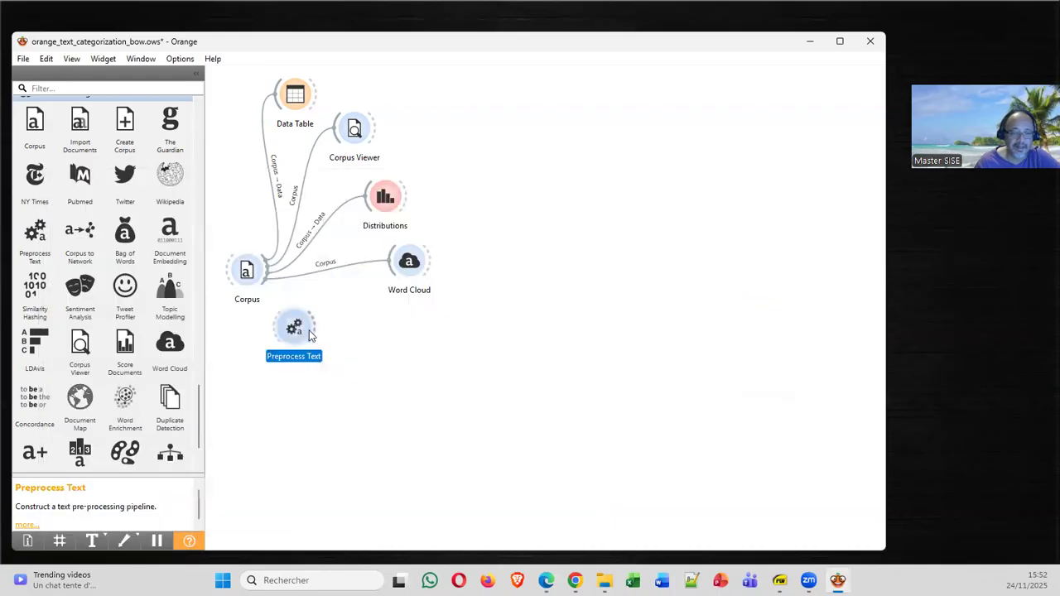
Connect the Corpus output to Preprocess Text and review its transformation, tokenization and filtering settings
left_click_drag(310, 335, 350, 338)
left_click_drag(267, 275, 316, 331)
double_click(335, 332)
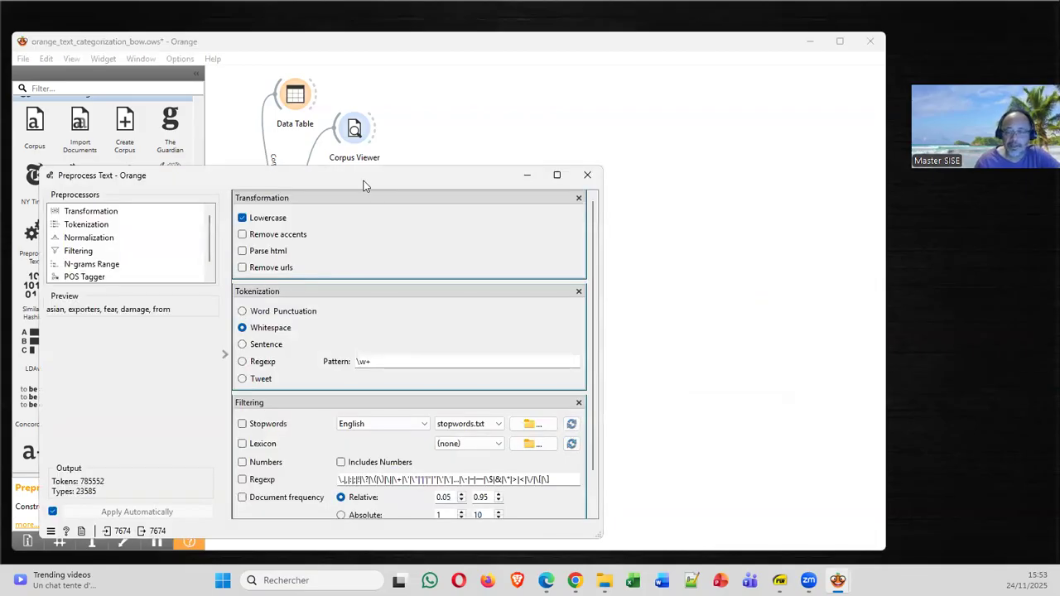
left_click_drag(364, 178, 775, 181)
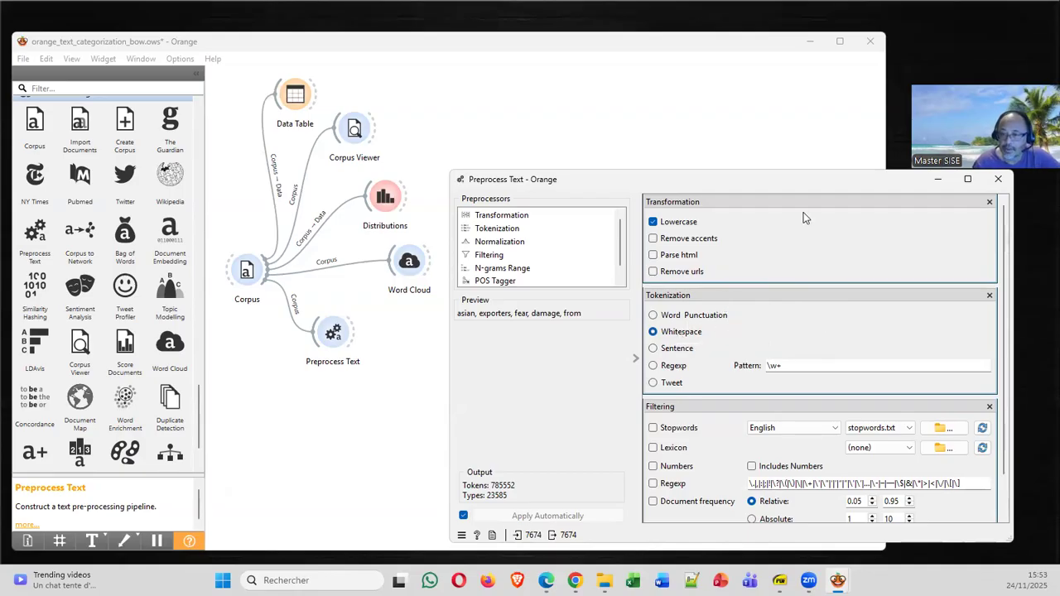
left_click_drag(810, 185, 633, 202)
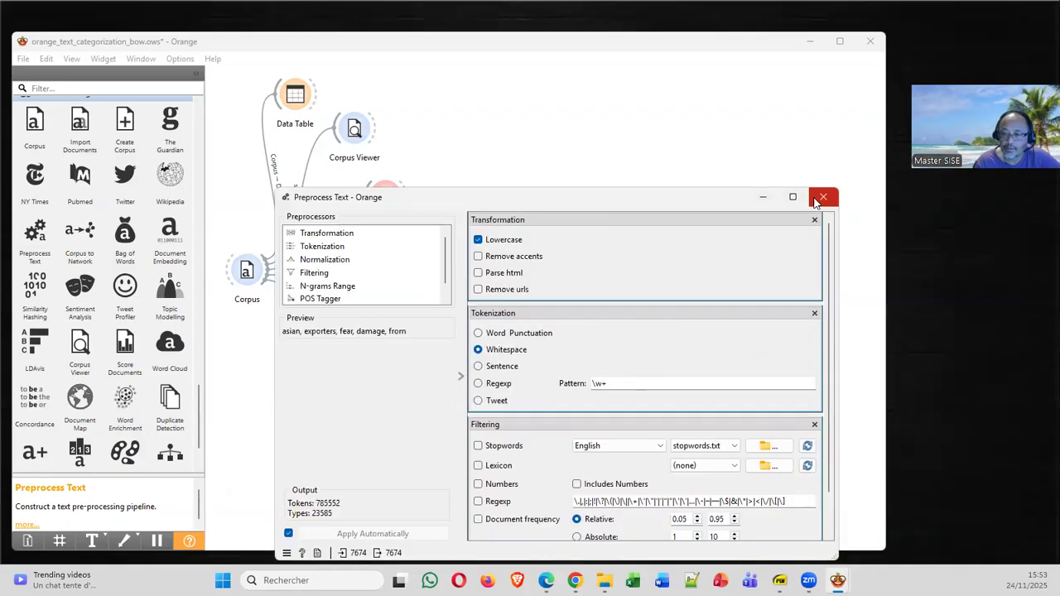
left_click(821, 196)
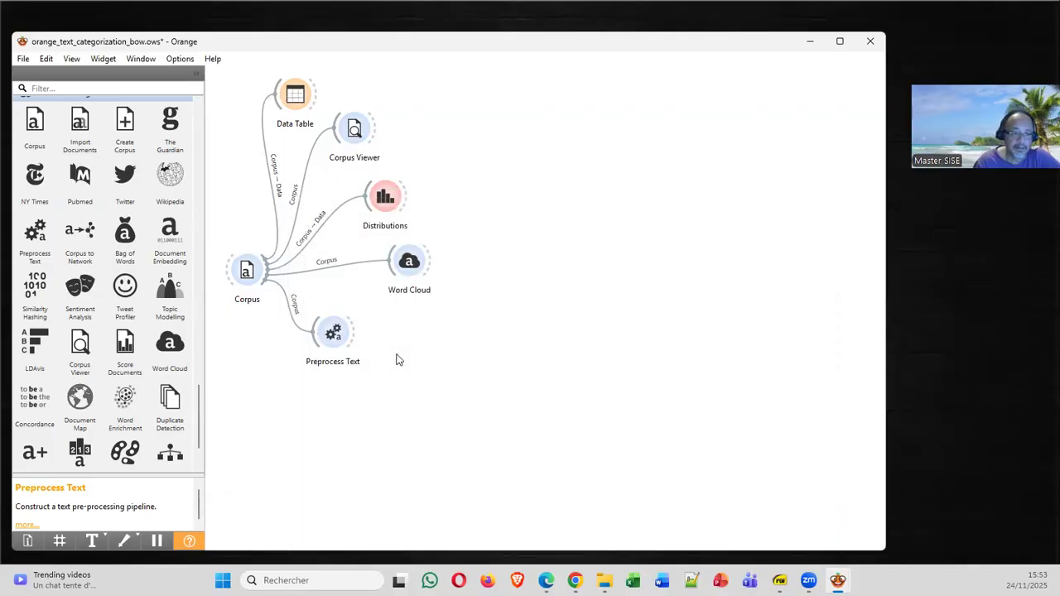
Add a second Word Cloud widget fed by Preprocess Text and display its cloud
left_click_drag(170, 344, 437, 324)
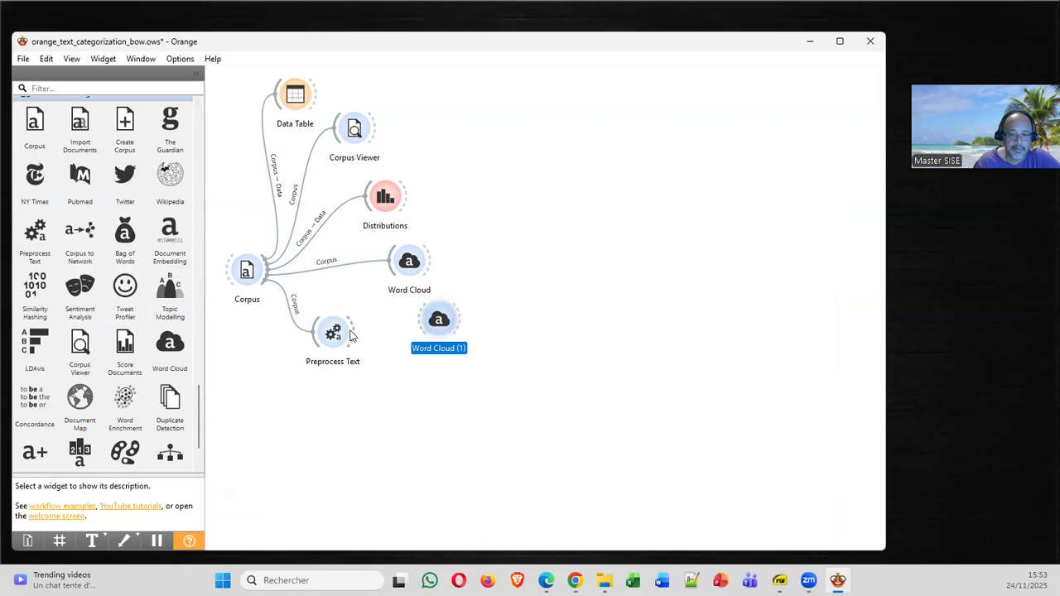
left_click_drag(375, 333, 424, 324)
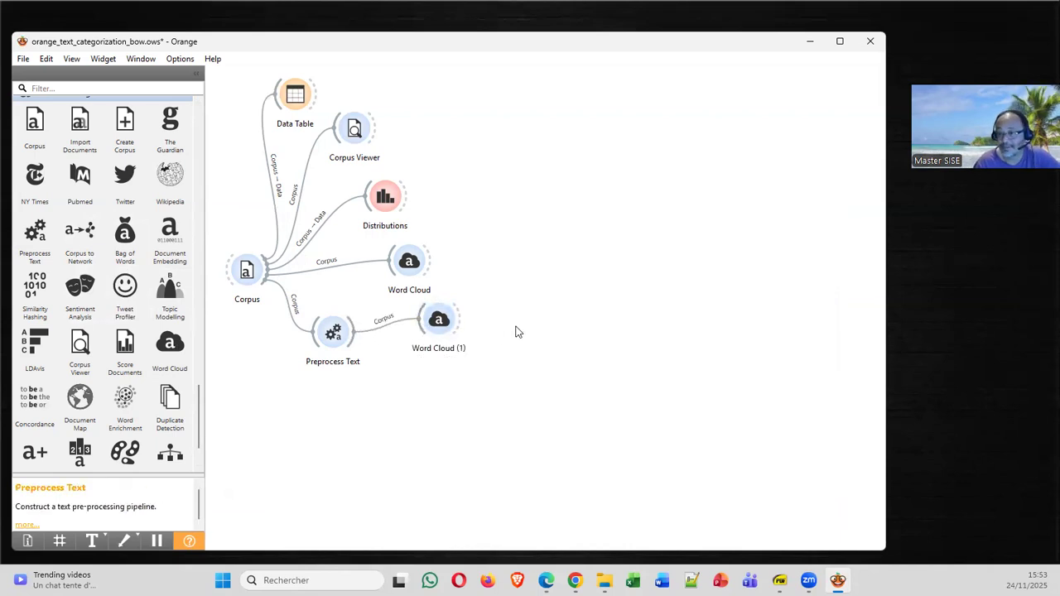
double_click(439, 321)
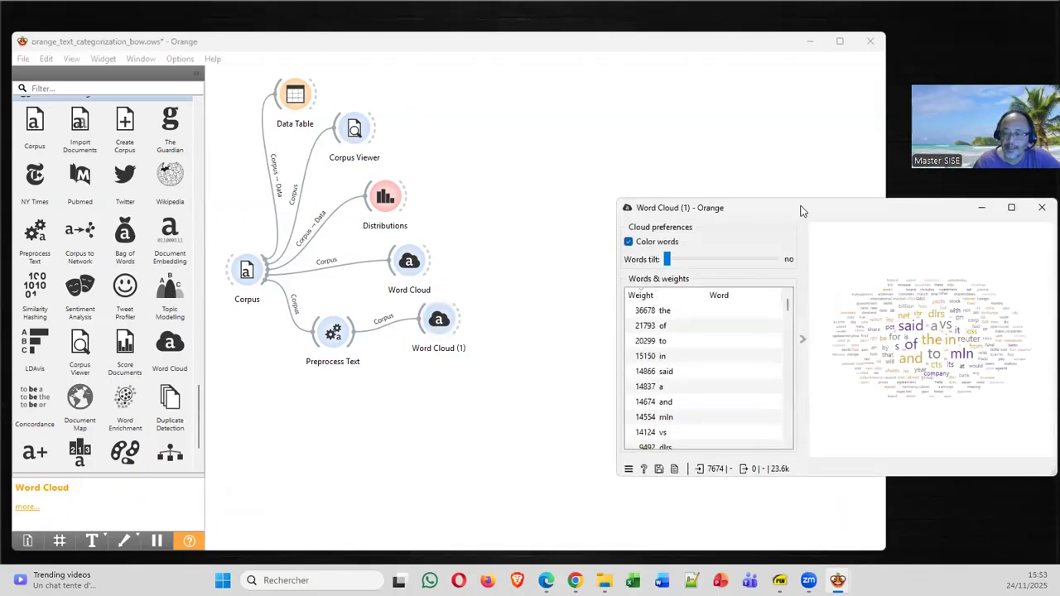
Show the Preprocess Text settings side by side with the second word cloud, with the main workflow window minimized
double_click(332, 332)
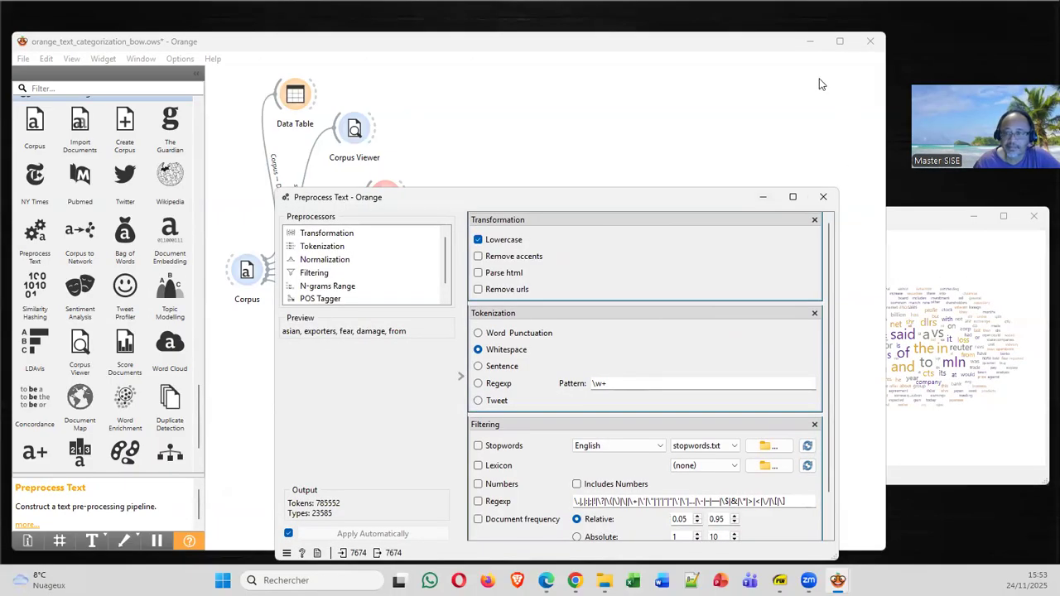
left_click(811, 41)
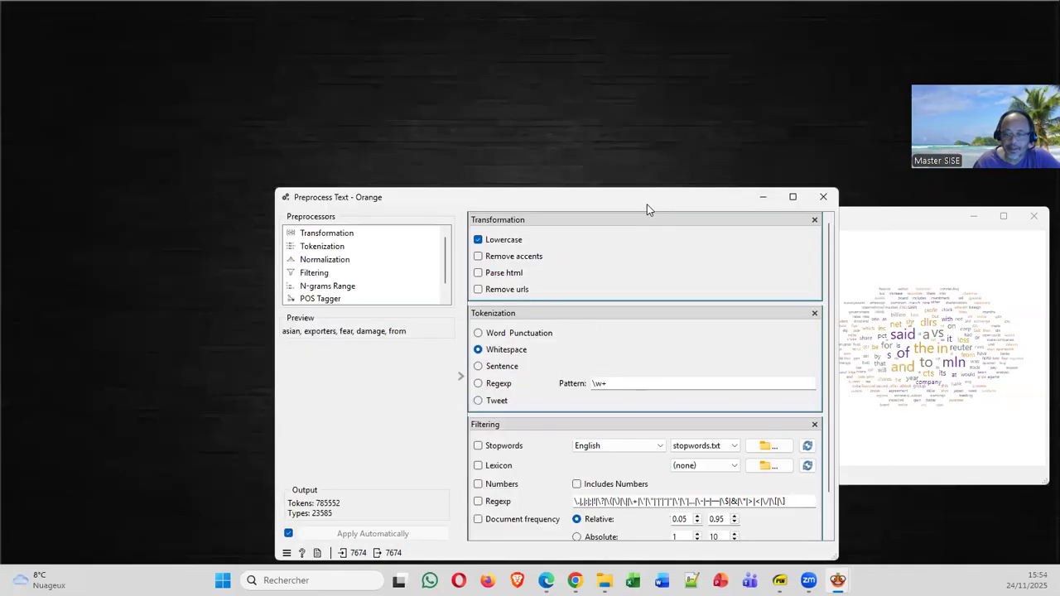
left_click_drag(648, 209, 403, 187)
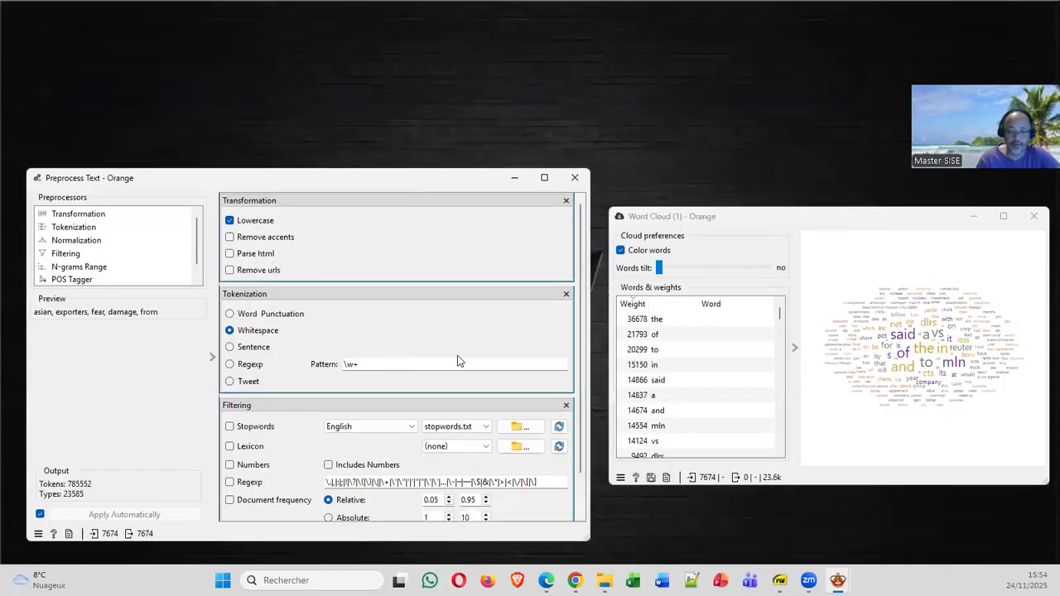
Set the custom stopwords file to (none) and enable the English Stopwords filter in Preprocess Text
left_click(485, 426)
left_click(438, 448)
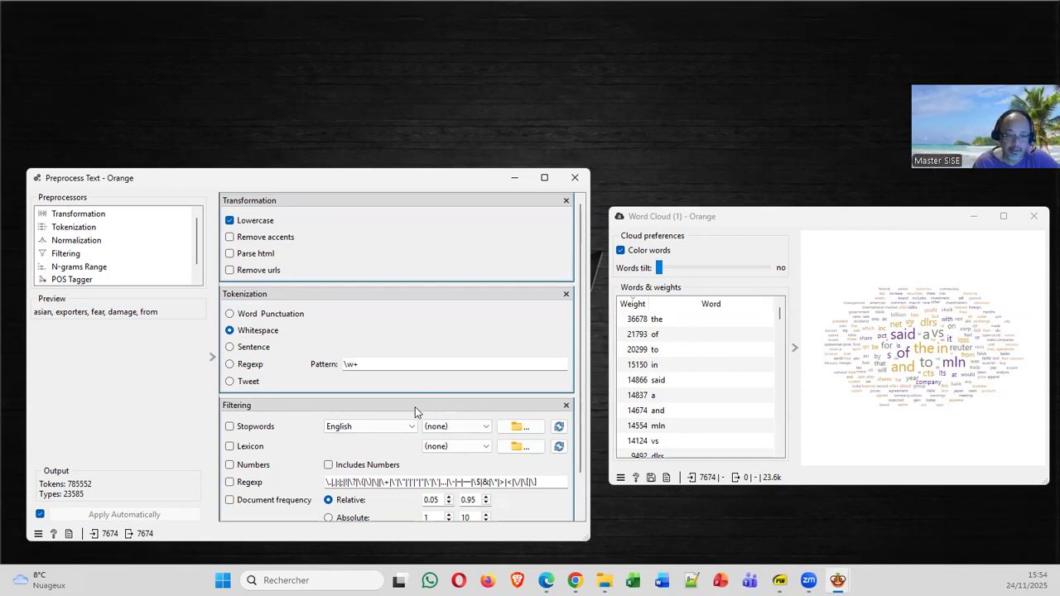
left_click(259, 434)
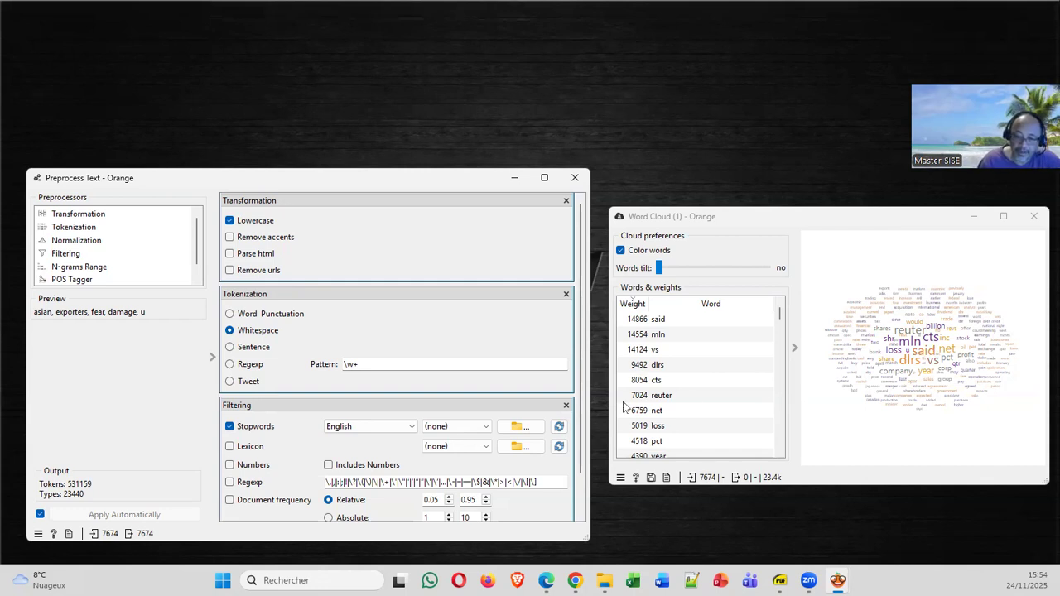
Open stopwords.txt from the demo folder in the text editor, read its list of custom stopwords, and close it
left_click(514, 428)
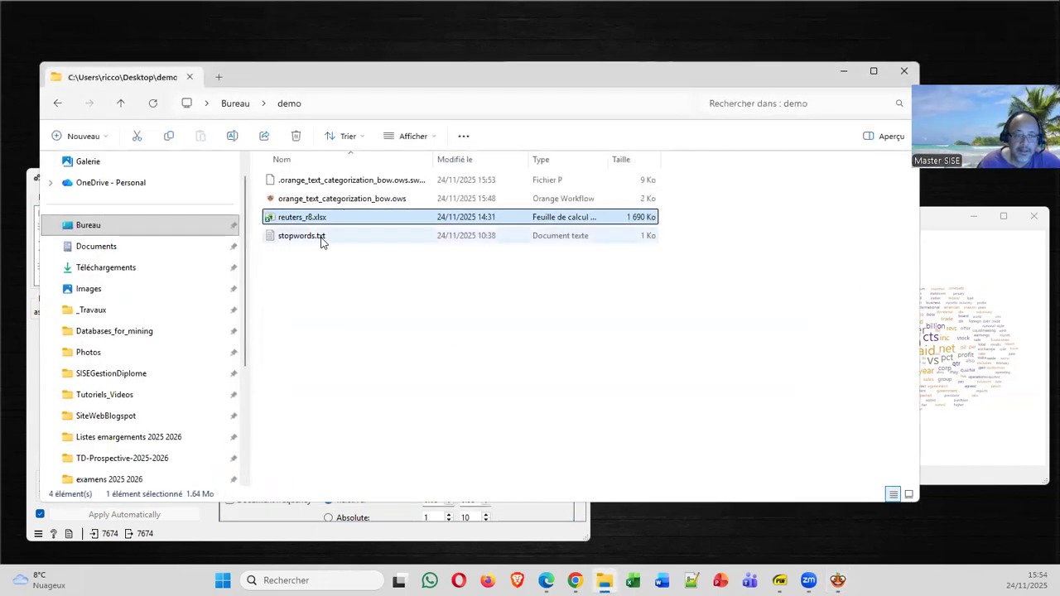
left_click(323, 238)
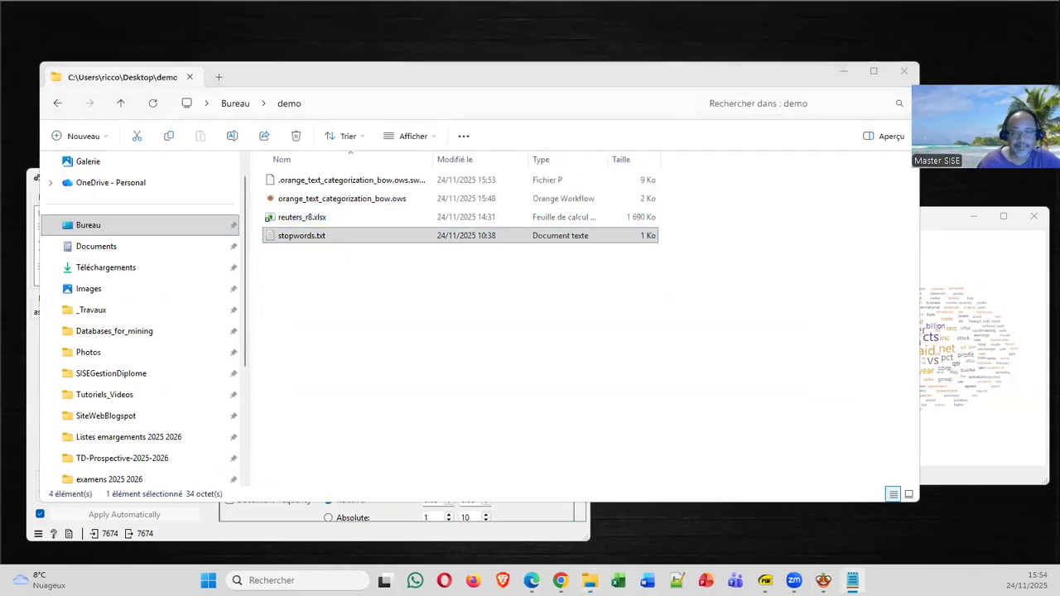
left_click(844, 72)
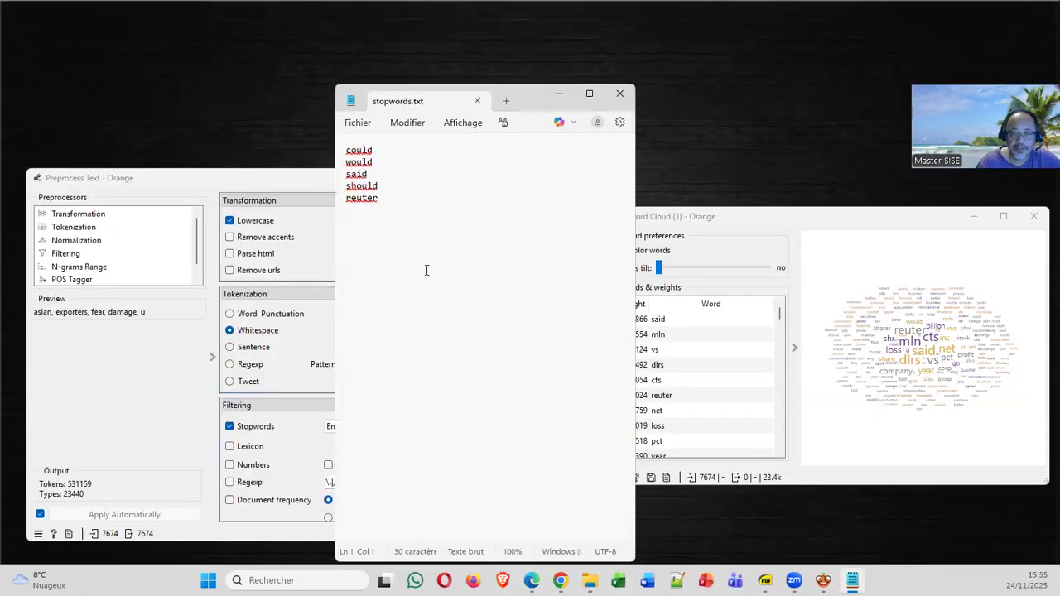
left_click_drag(523, 86, 592, 191)
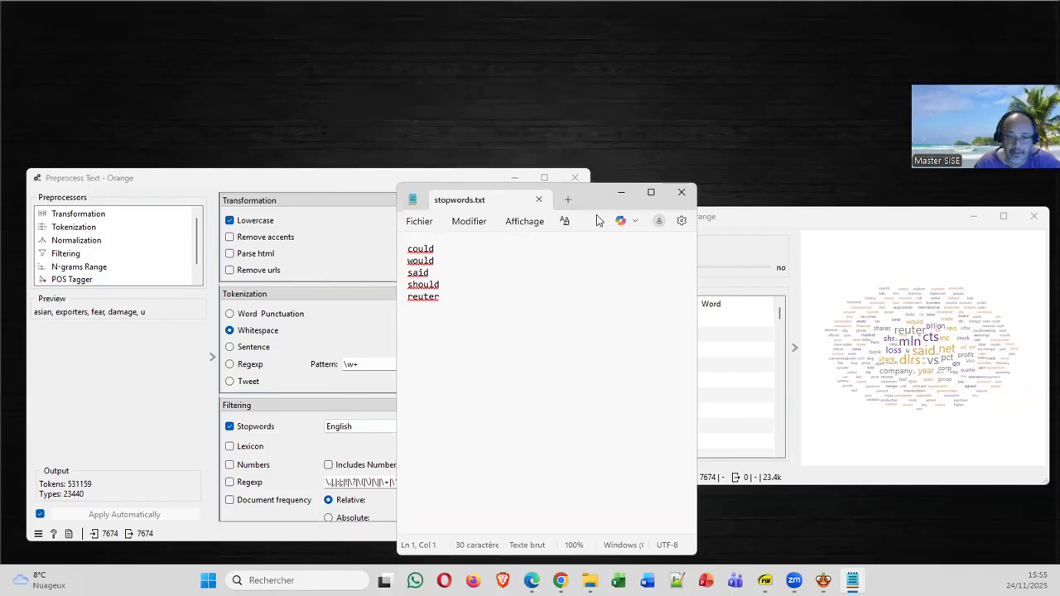
left_click(448, 250)
key("ctrl+End")
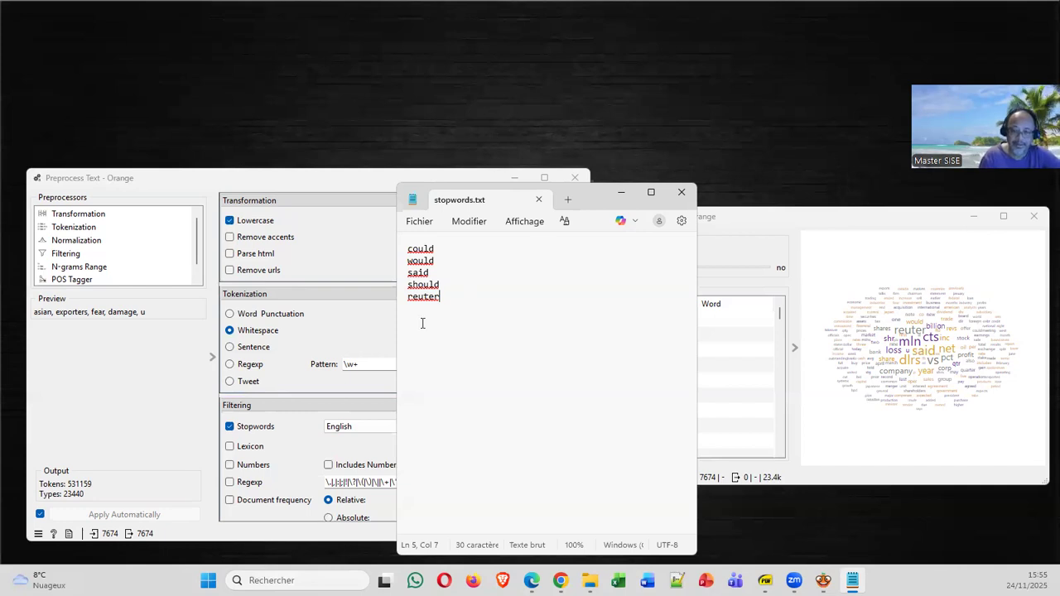
left_click(683, 193)
Apply stopwords.txt as the custom stopwords file in Preprocess Text, comparing the word cloud with the (none) option
left_click(484, 426)
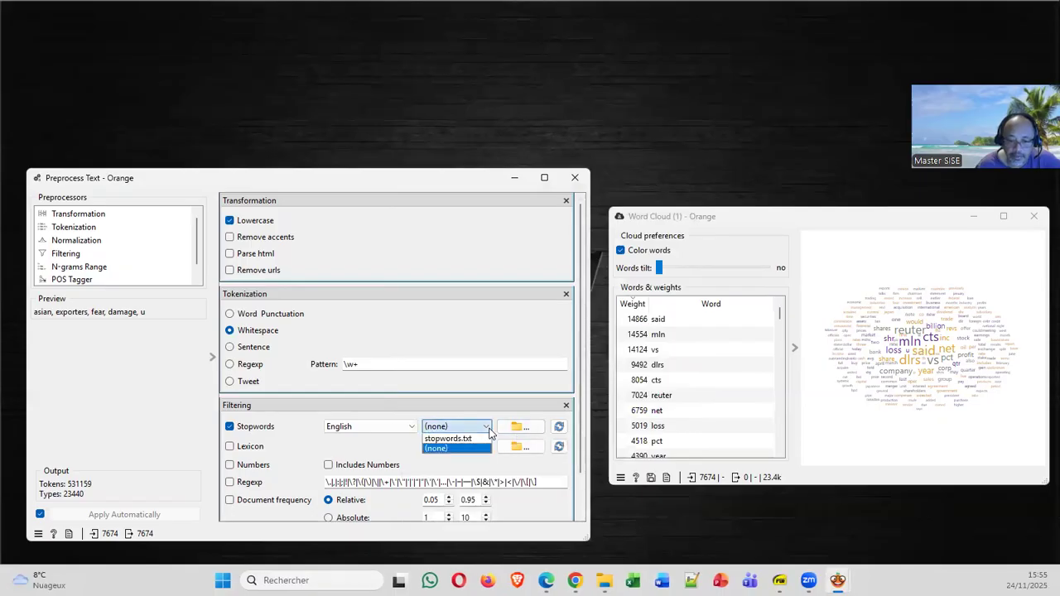
left_click(462, 438)
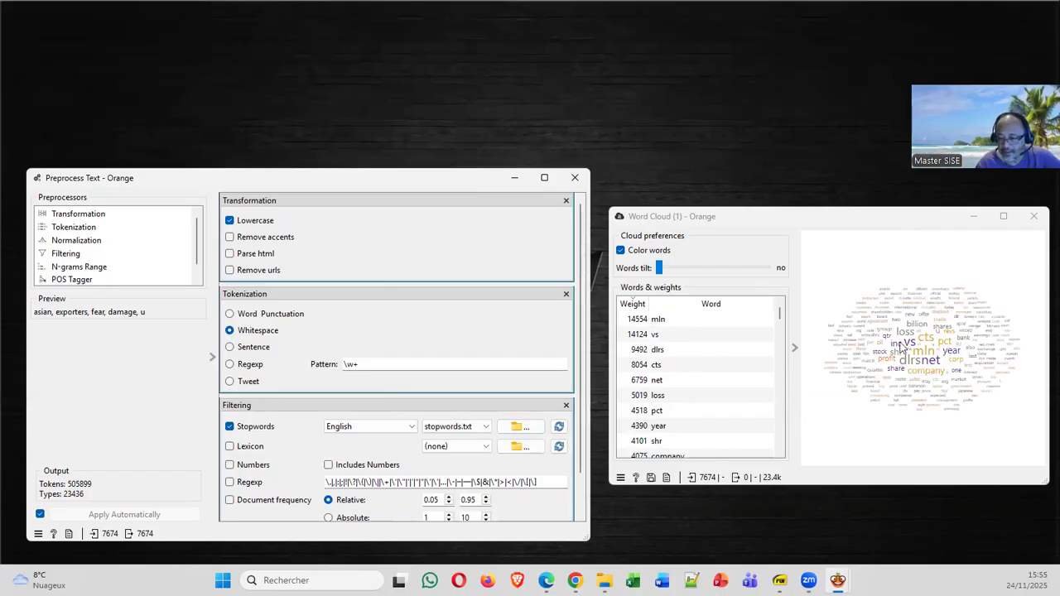
left_click(485, 427)
left_click(468, 444)
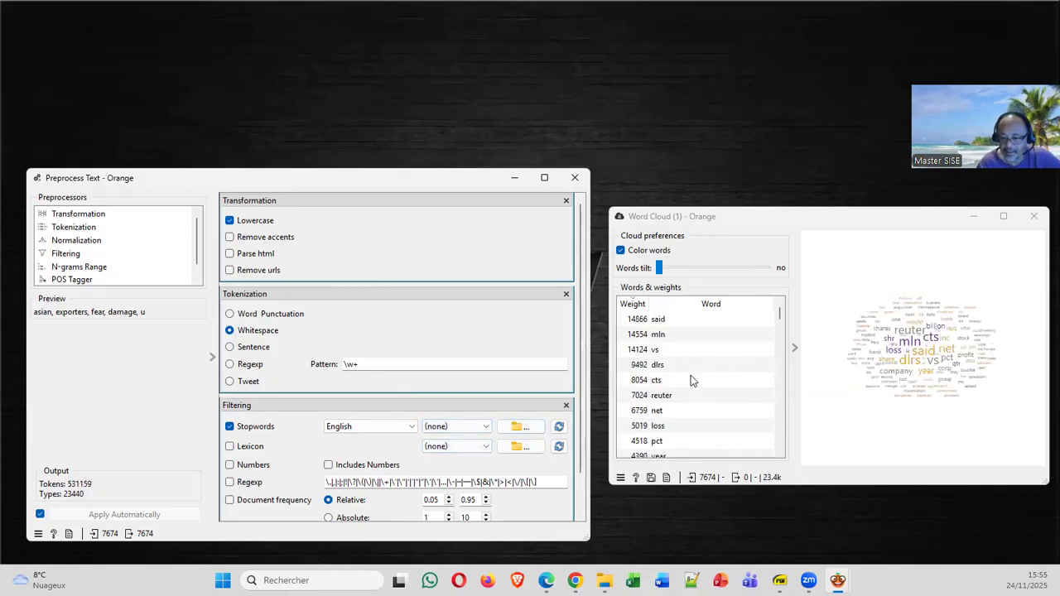
left_click(485, 426)
left_click(461, 443)
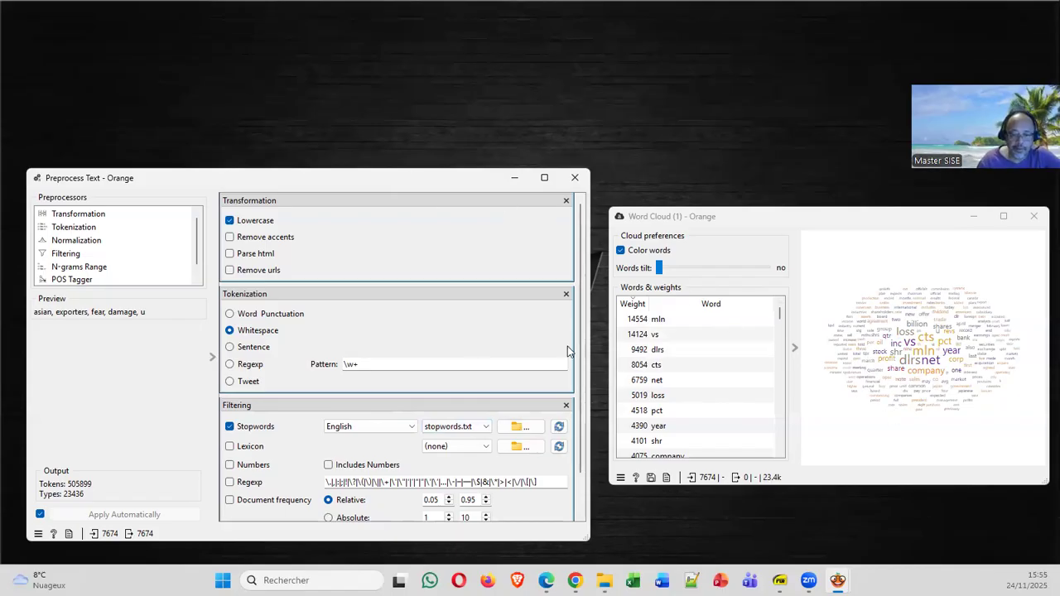
Enable the document frequency filter with the relative range 0.05 to 0.95 in Preprocess Text, comparing the word cloud with and without it
scroll(571, 365, "down", 2)
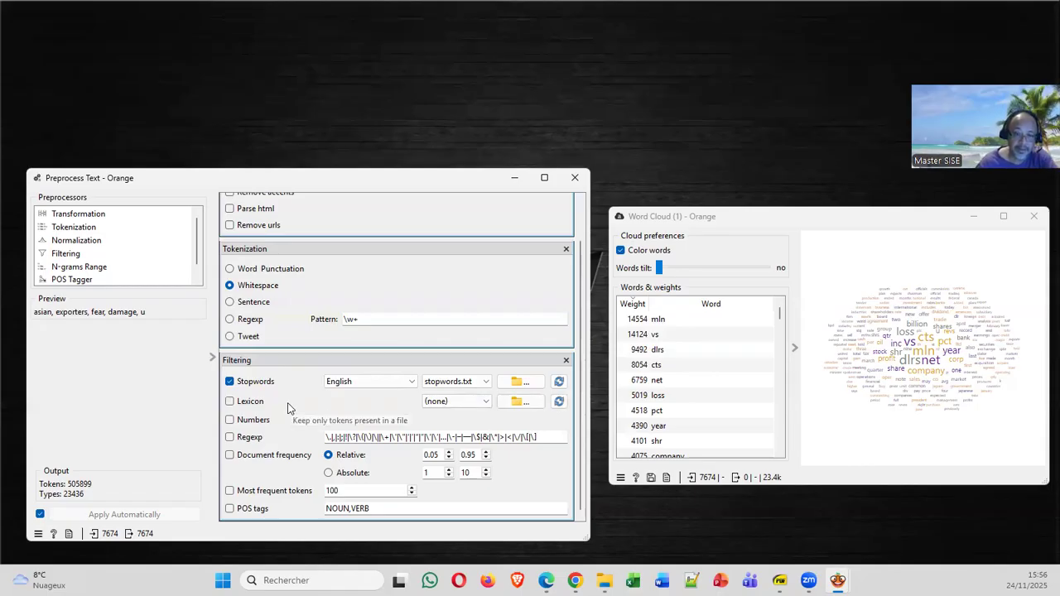
left_click(255, 456)
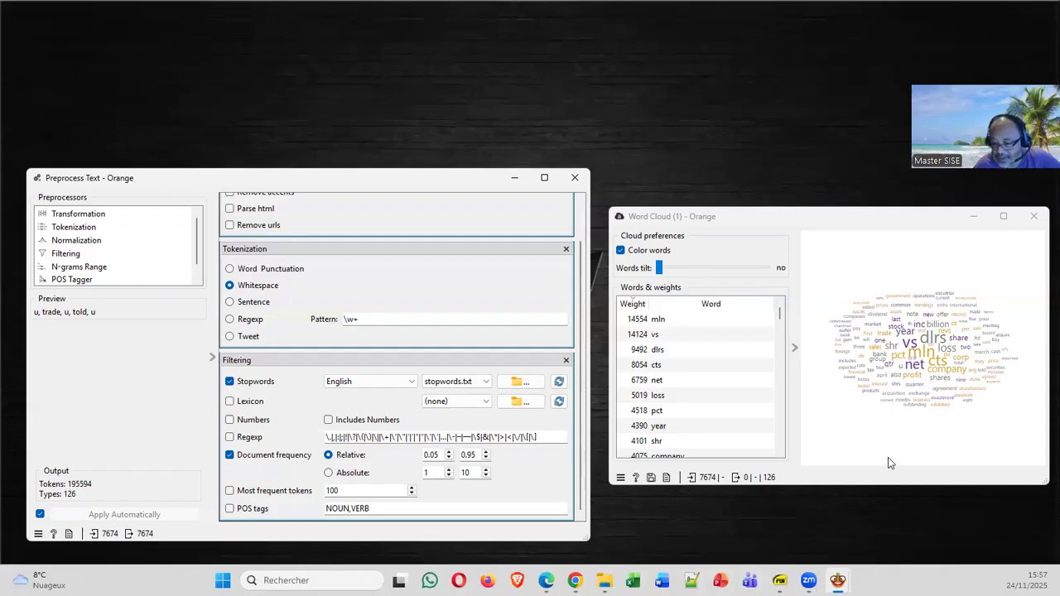
left_click(254, 460)
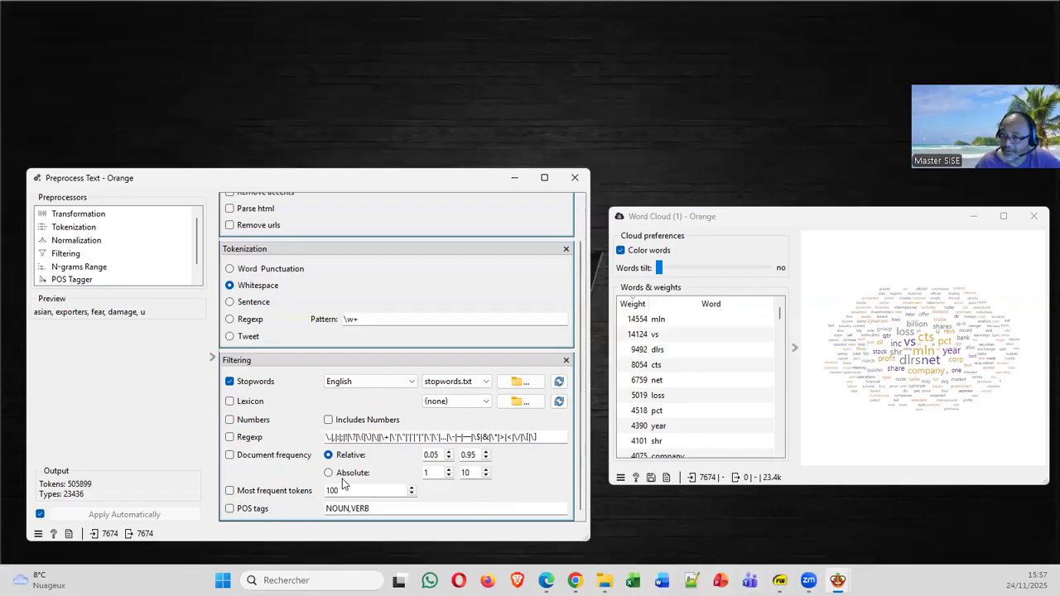
left_click(240, 462)
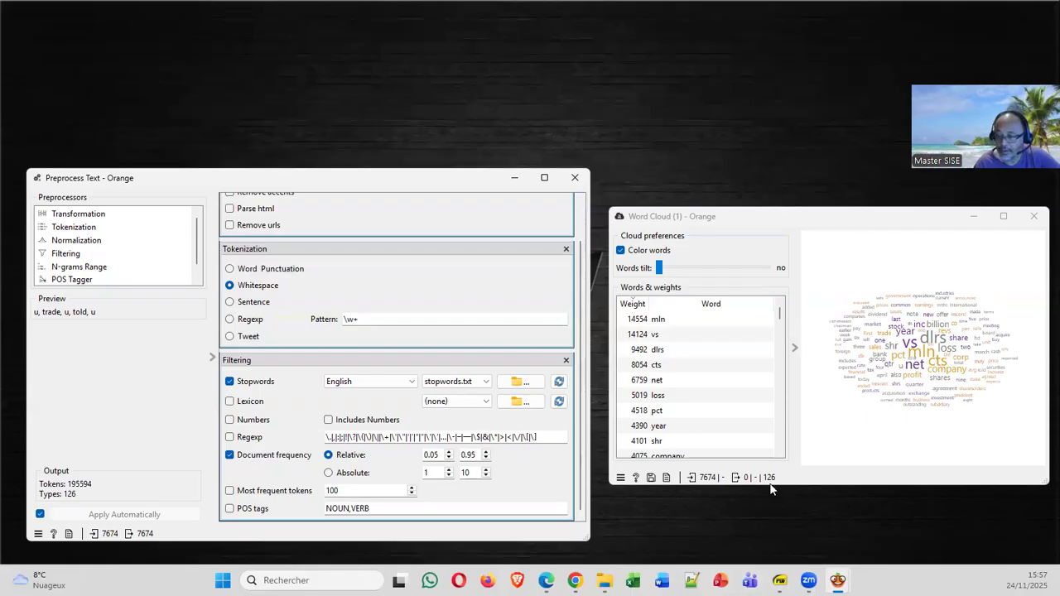
Close the Preprocess Text and word cloud windows and rearrange the Distributions and both Word Cloud widgets on the workflow canvas
left_click(575, 177)
left_click(1033, 216)
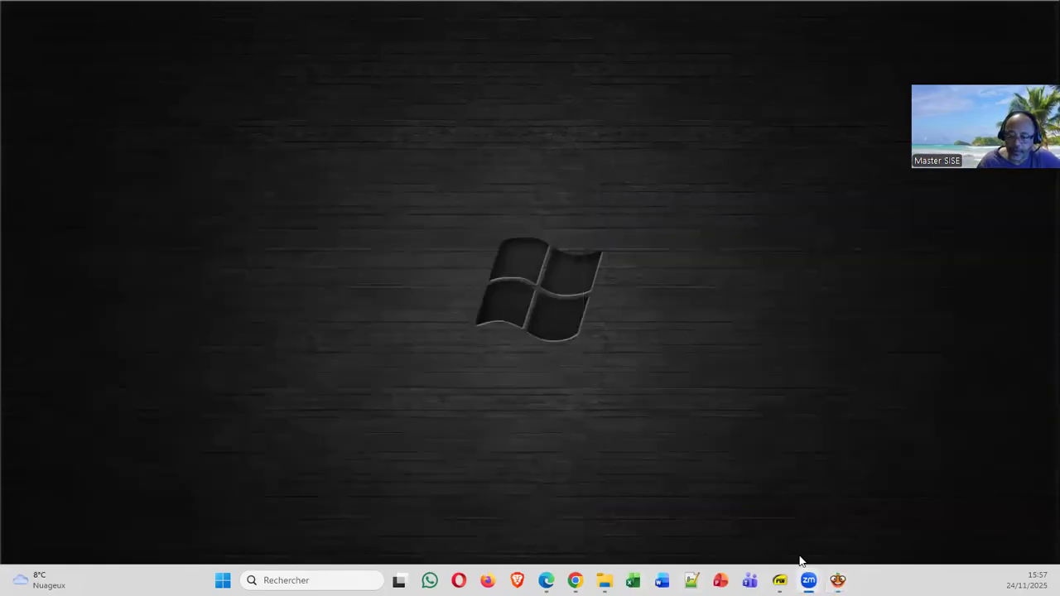
left_click(837, 579)
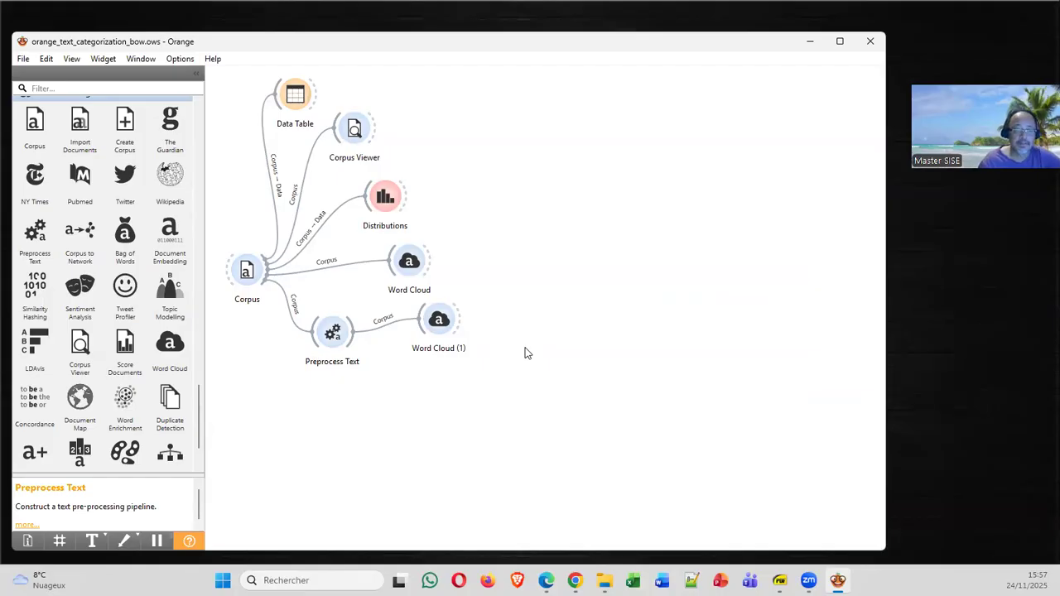
left_click_drag(444, 331, 465, 315)
left_click_drag(417, 266, 436, 239)
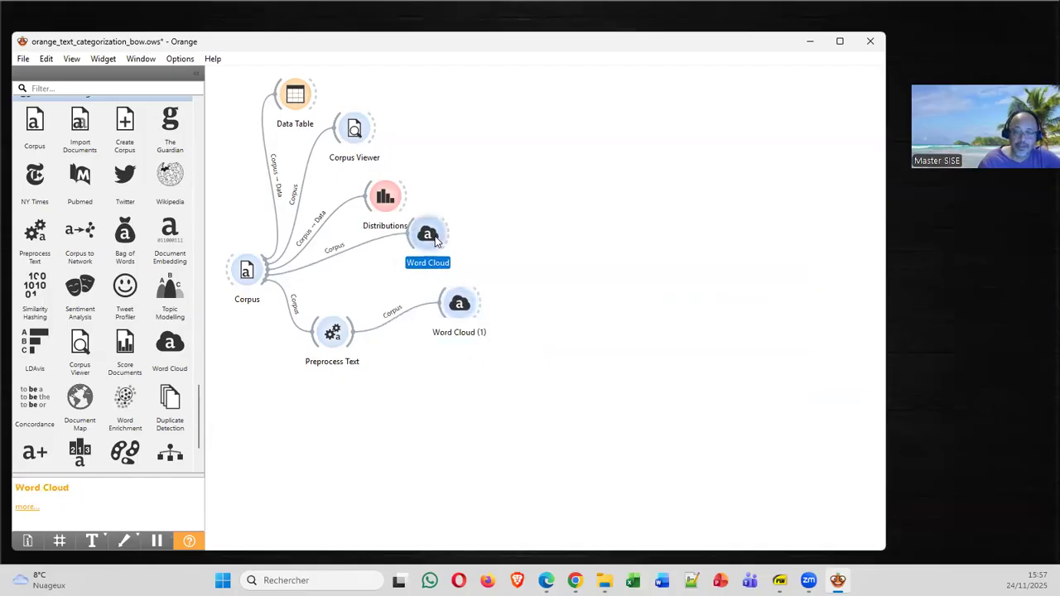
left_click_drag(387, 200, 376, 192)
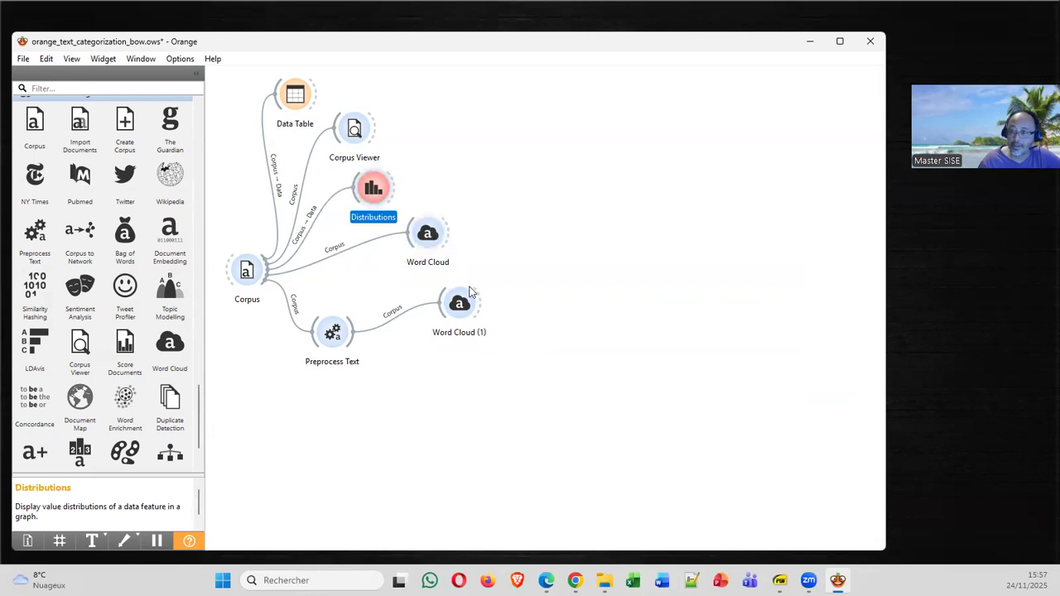
left_click_drag(461, 305, 458, 295)
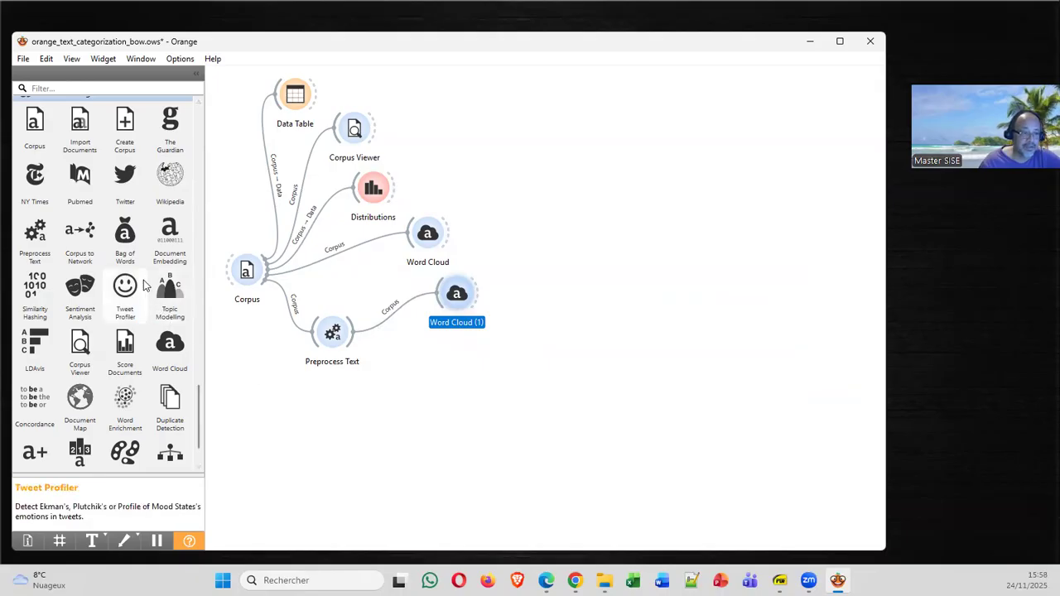
Add a Bag of Words widget to the canvas and connect Preprocess Text to it
left_click_drag(129, 240, 426, 365)
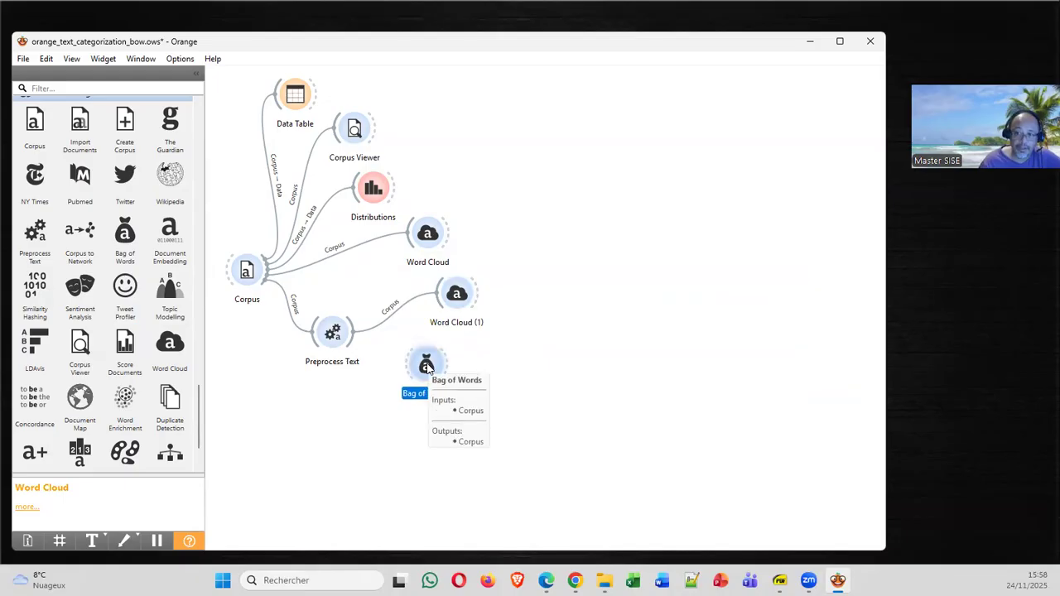
double_click(425, 365)
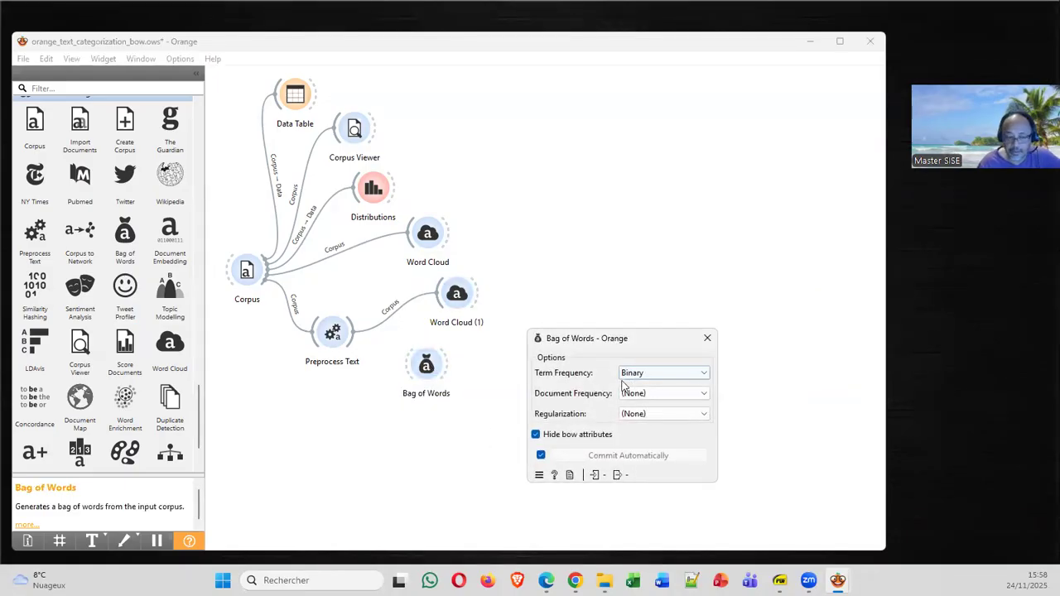
left_click(707, 338)
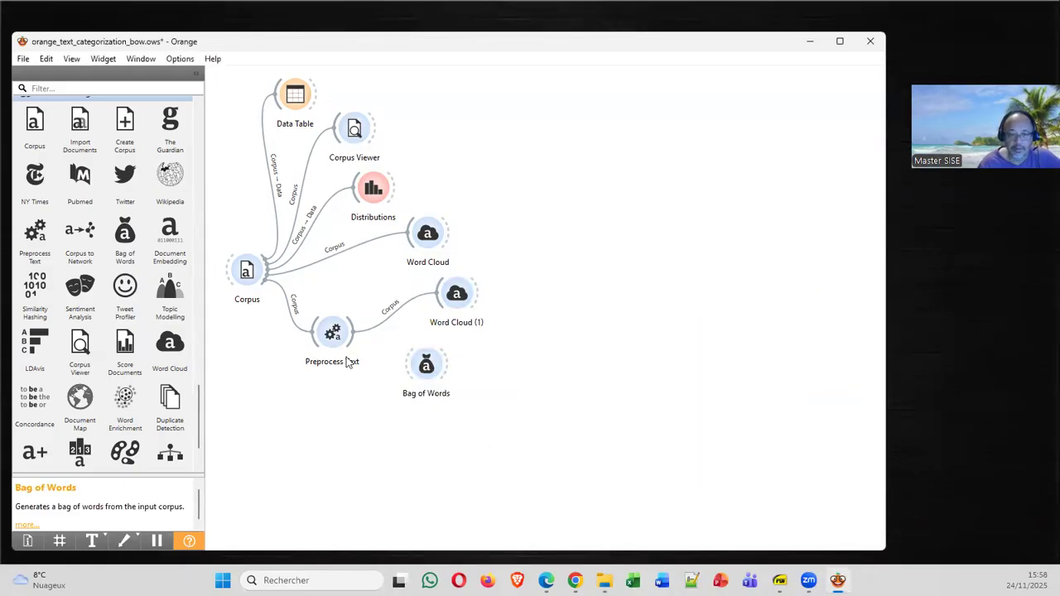
left_click_drag(356, 335, 416, 367)
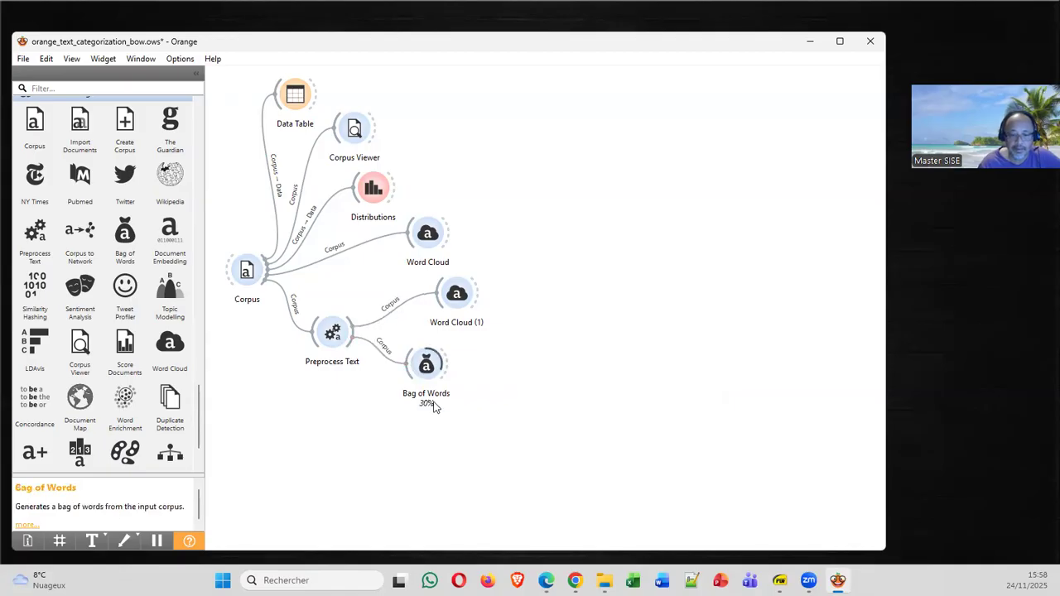
Examine the Term Frequency and Document Frequency options of the Bag of Words widget and close its settings
double_click(428, 370)
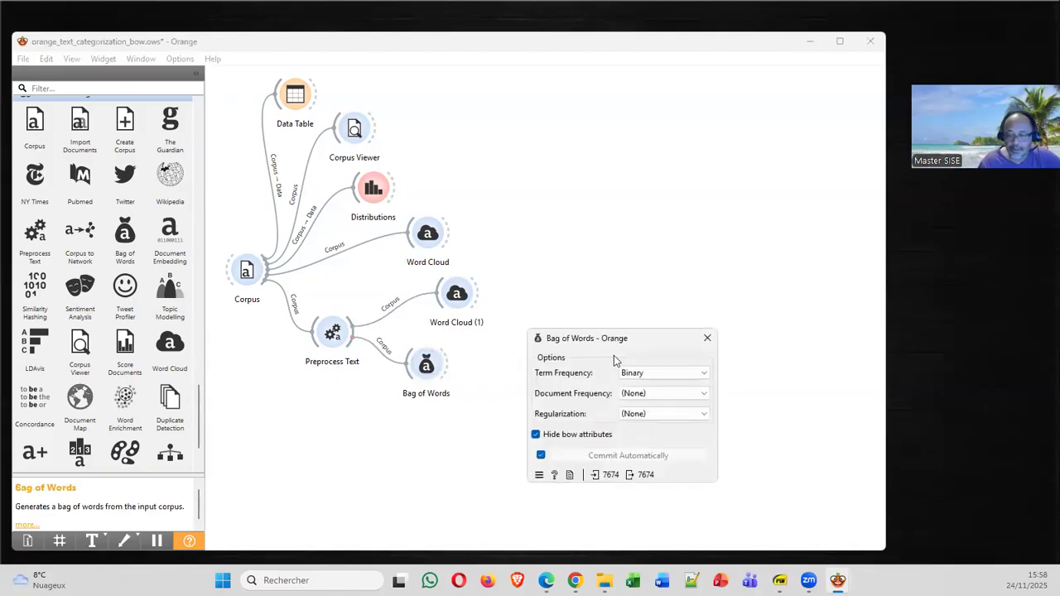
left_click(704, 375)
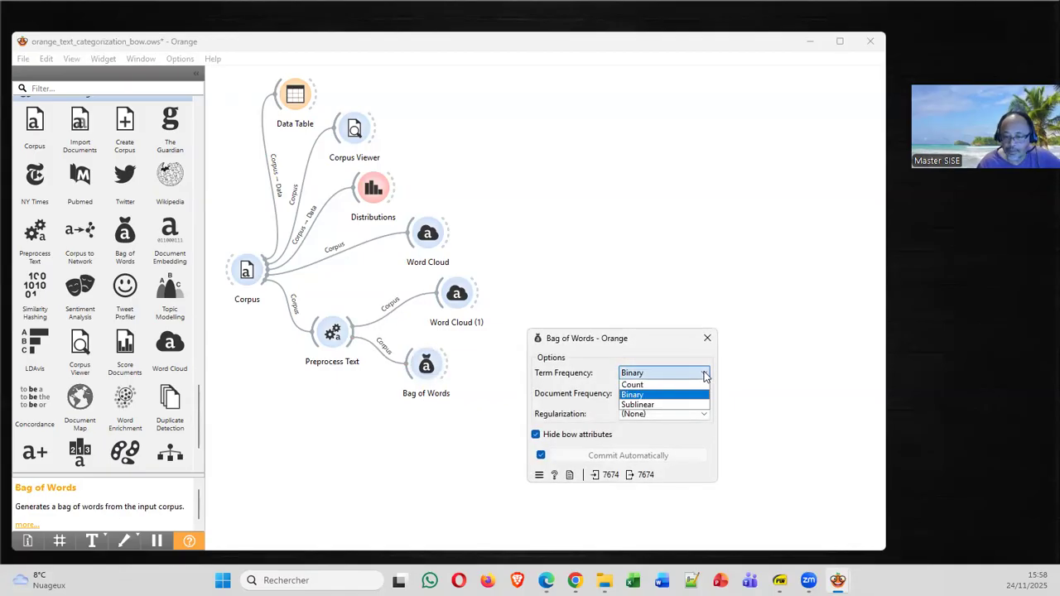
left_click(704, 375)
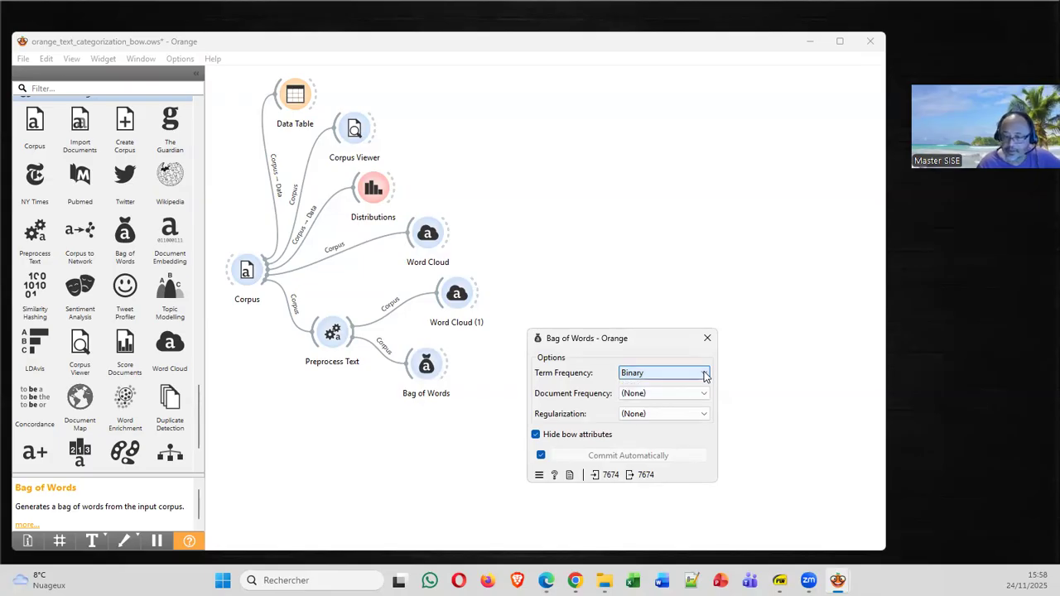
left_click(706, 394)
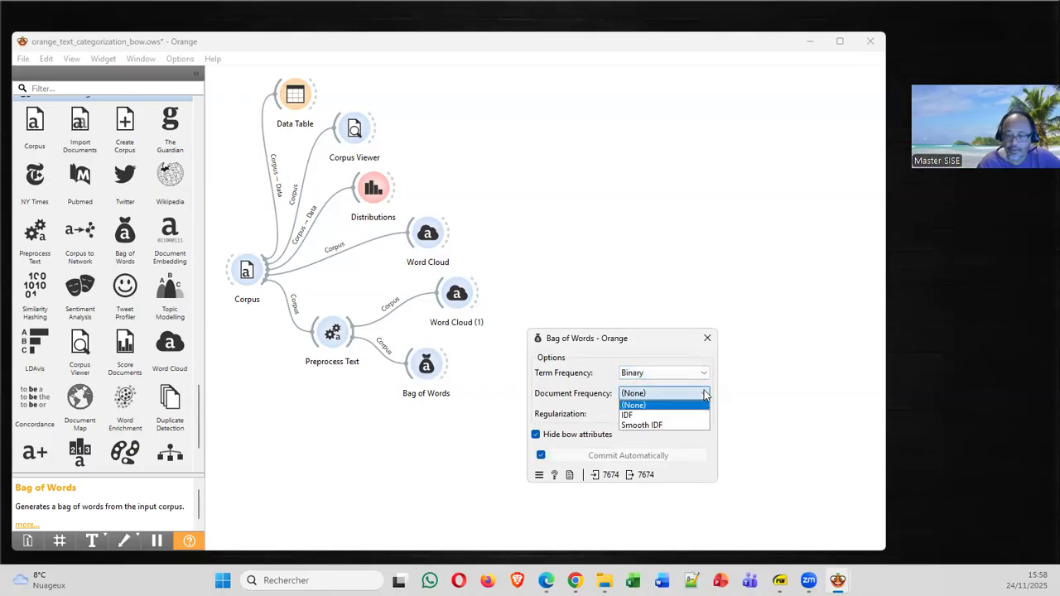
left_click(705, 394)
left_click(705, 394)
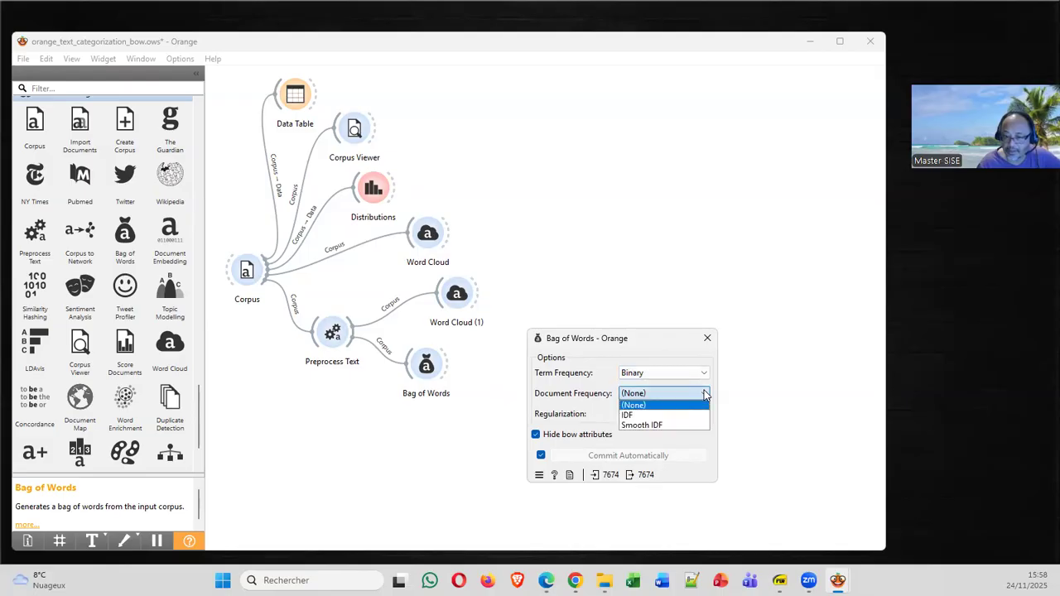
left_click(705, 394)
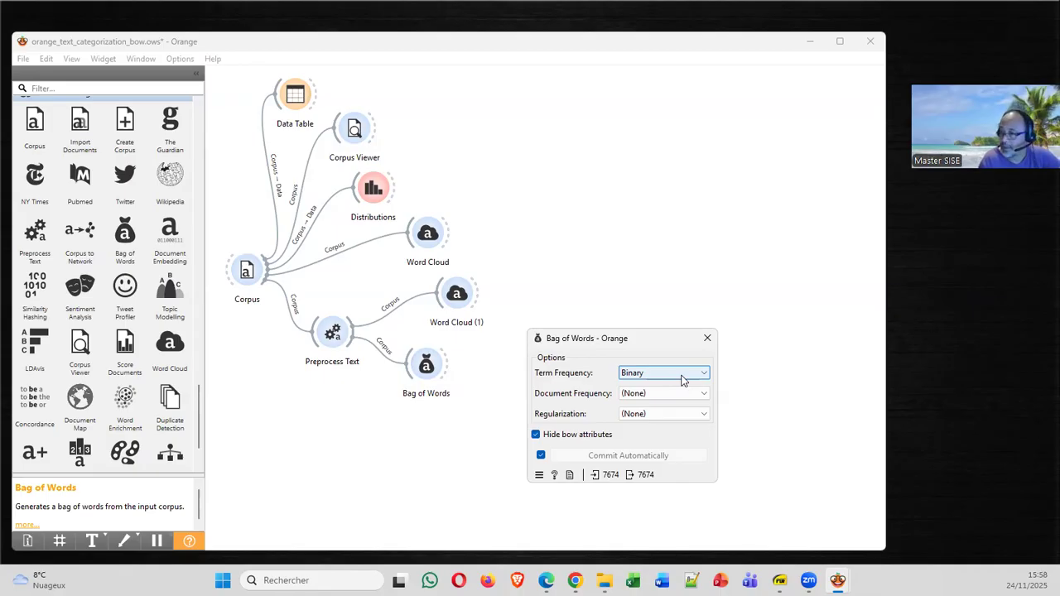
left_click(707, 338)
Add a Data Table fed by Bag of Words, view the resulting document features, and place the widget above Bag of Words
left_click_drag(198, 391, 202, 133)
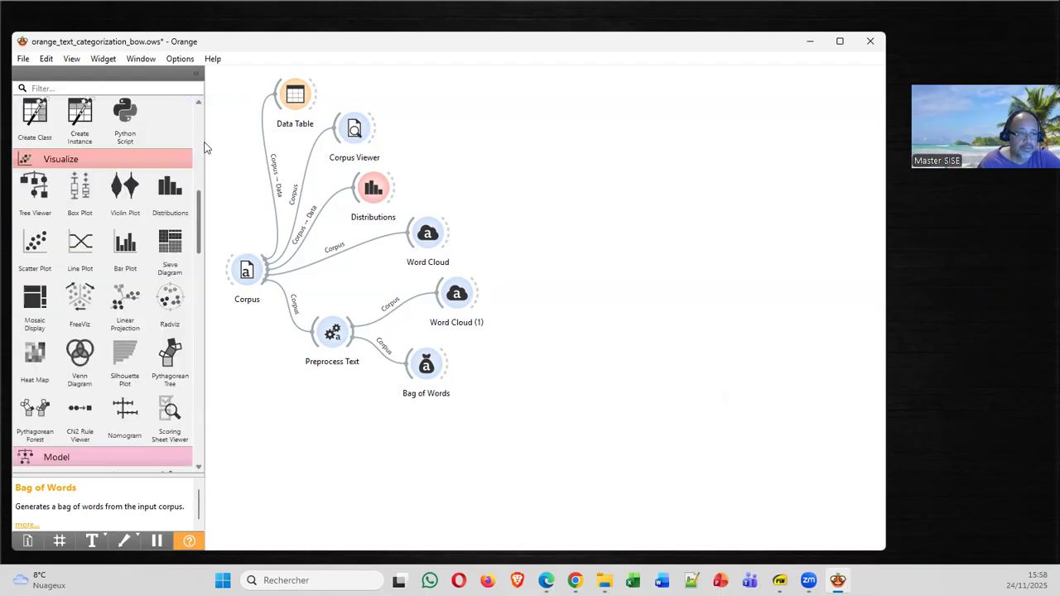
left_click_drag(35, 194, 499, 354)
double_click(505, 352)
left_click_drag(587, 217, 851, 216)
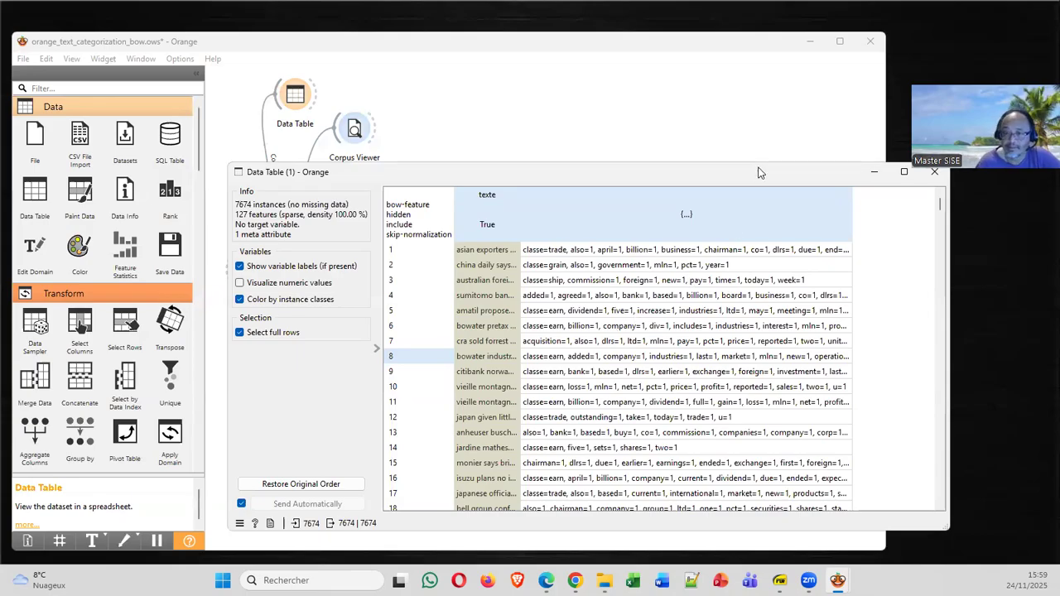
left_click_drag(759, 168, 759, 196)
left_click(866, 199)
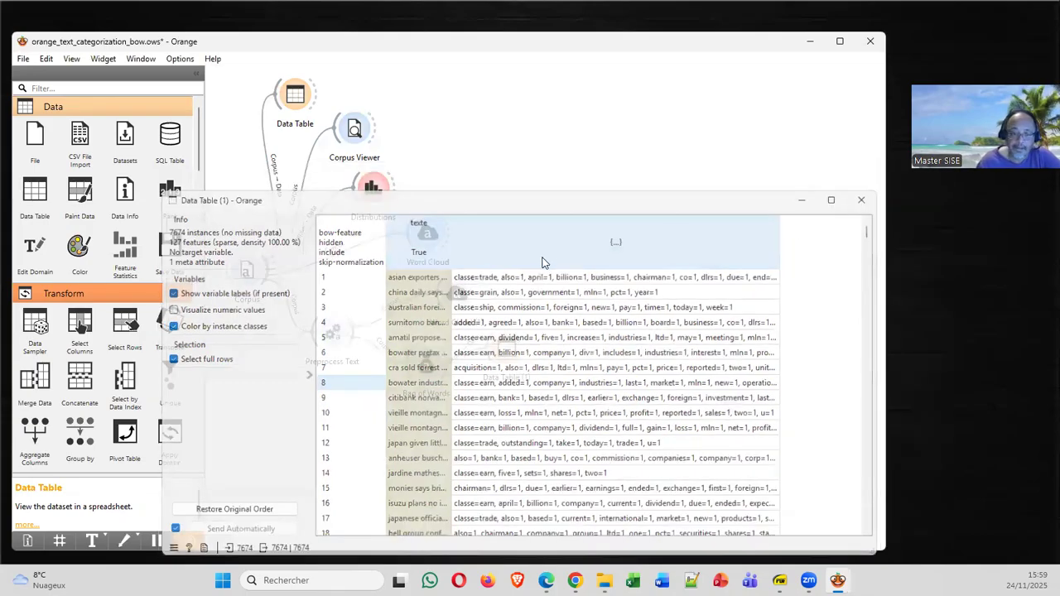
left_click_drag(510, 347, 534, 322)
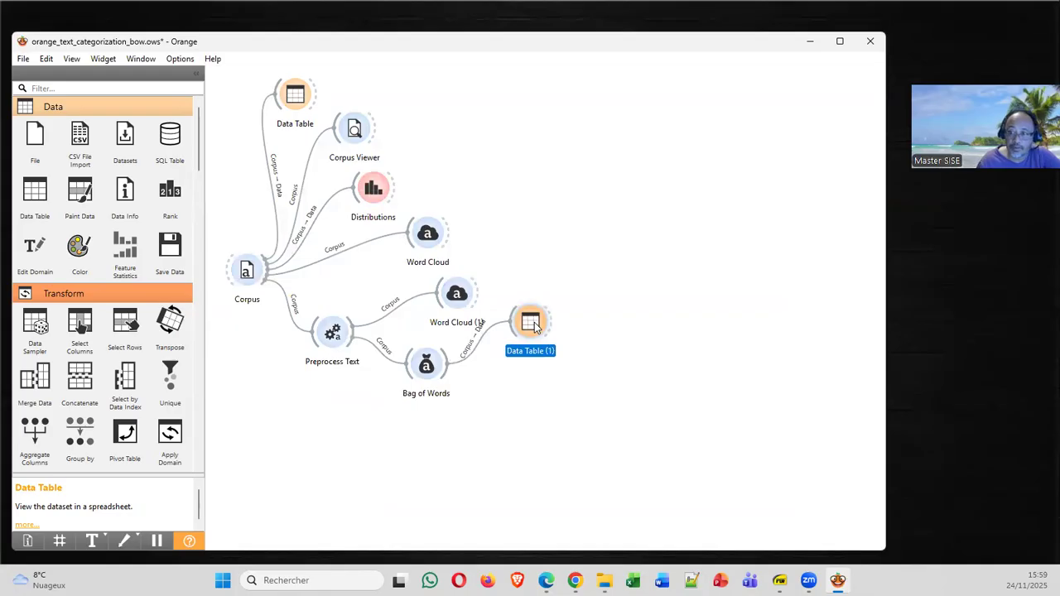
Add a Select Columns widget, connect Bag of Words to it, and open its settings
left_click(77, 327)
left_click_drag(631, 324, 512, 405)
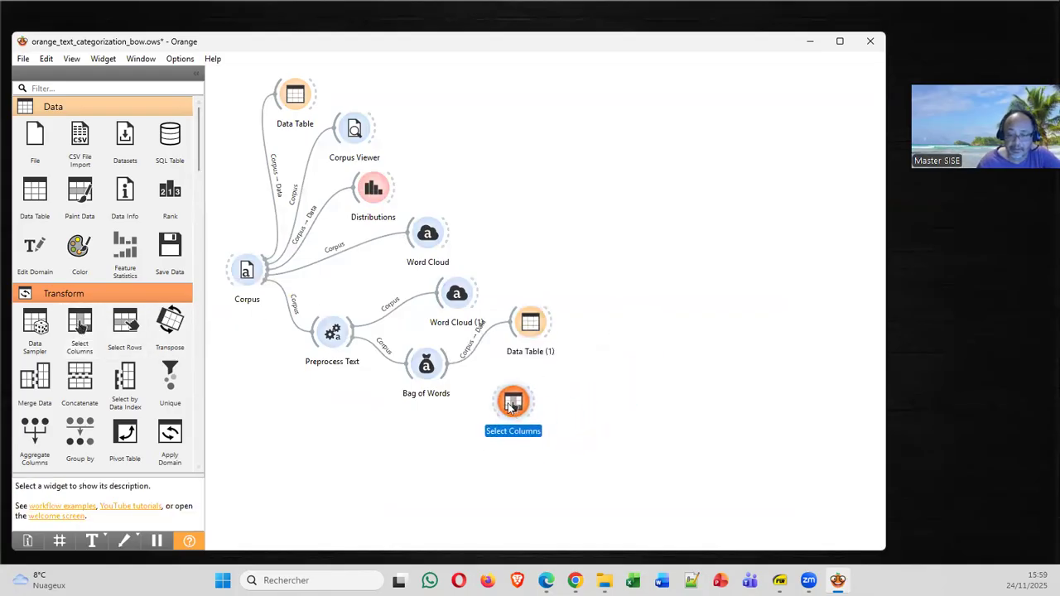
left_click_drag(445, 368, 513, 404)
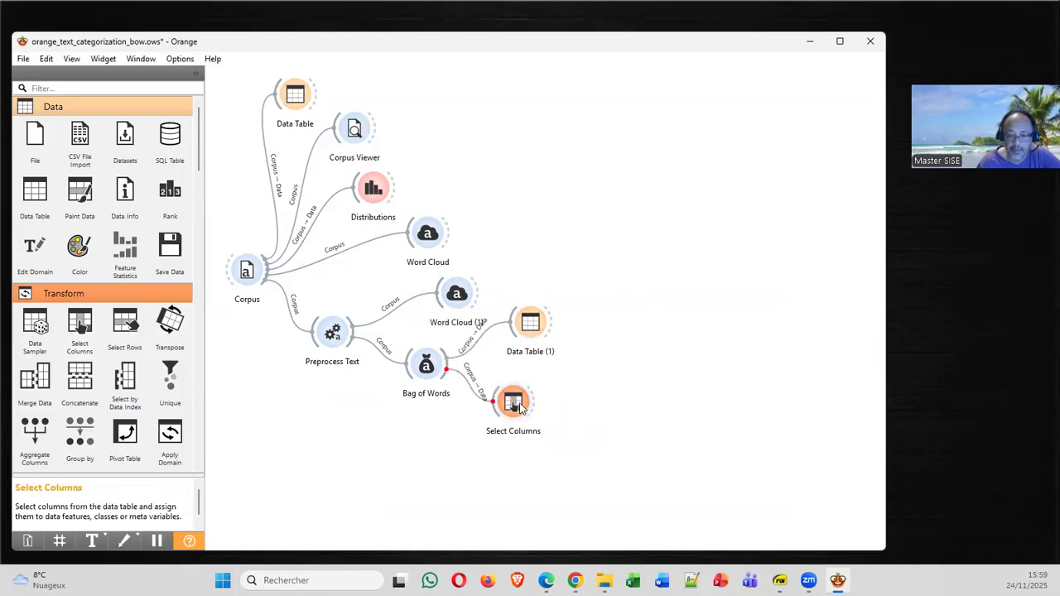
double_click(517, 404)
Move the classe variable to the ignored variables and from there into the features
left_click(714, 379)
left_click(659, 373)
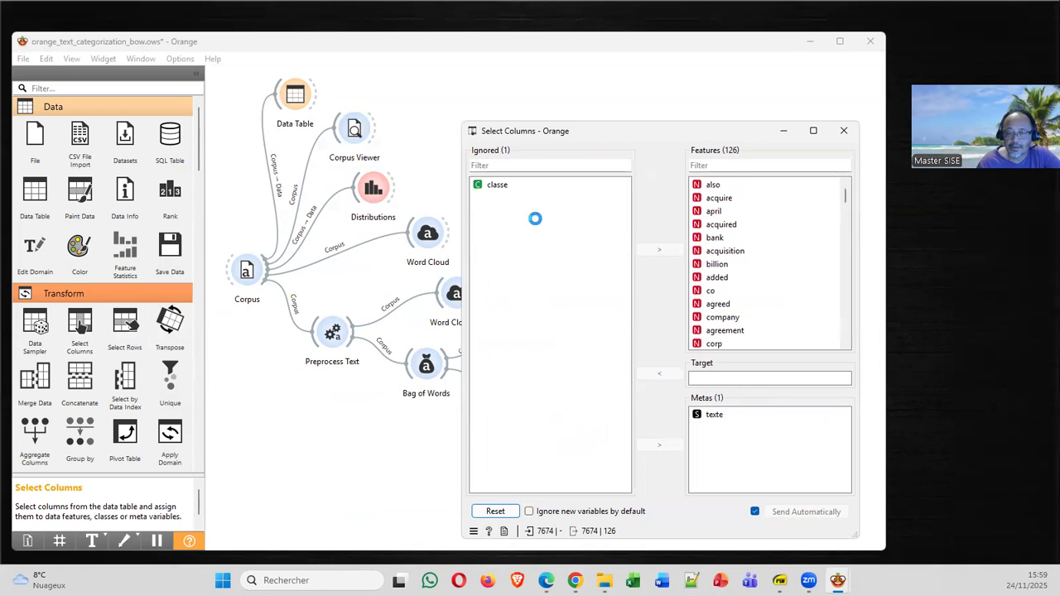
left_click(526, 185)
left_click(659, 249)
Remove classe from the features, assign it as the target variable, and close the Select Columns settings
left_click_drag(848, 199, 836, 346)
left_click(722, 331)
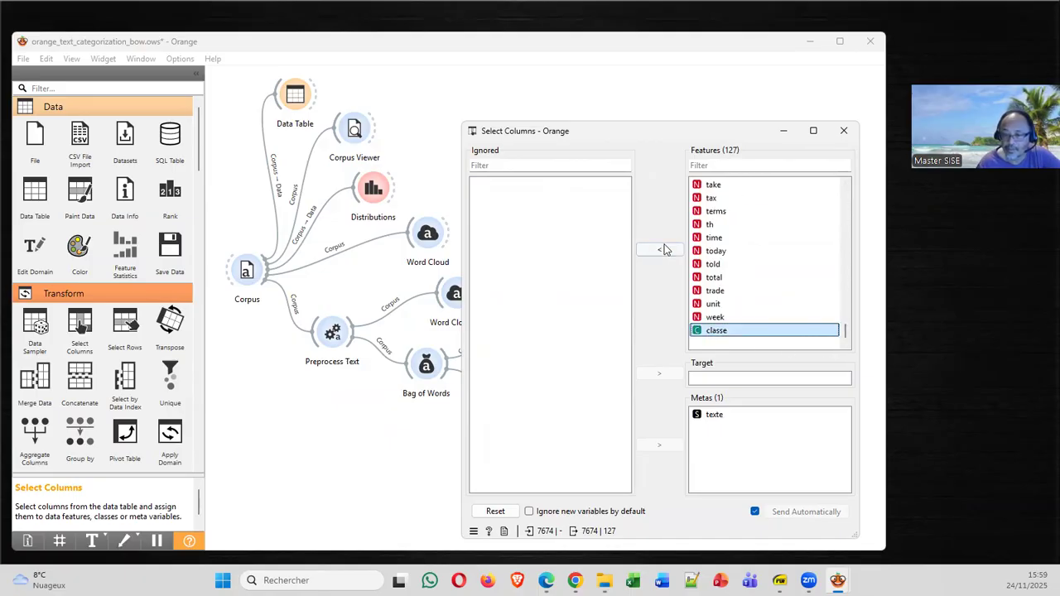
left_click(661, 249)
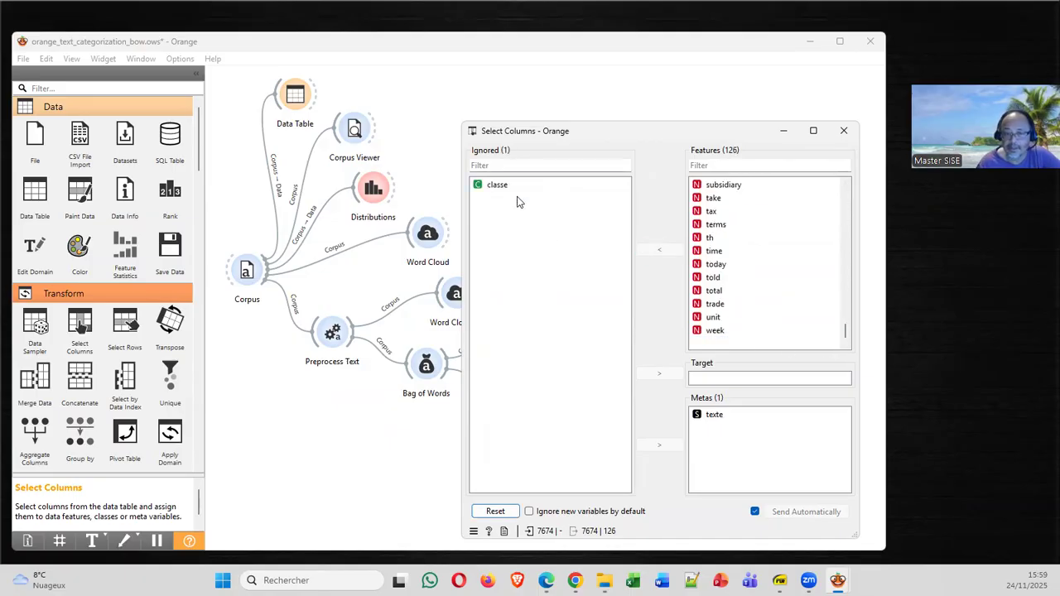
left_click(654, 375)
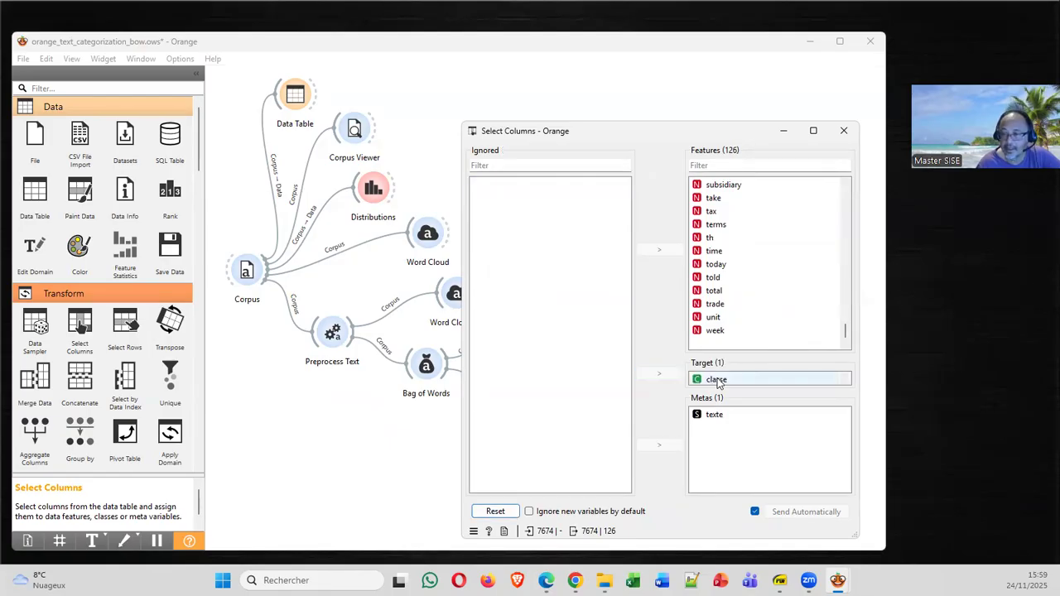
left_click(844, 131)
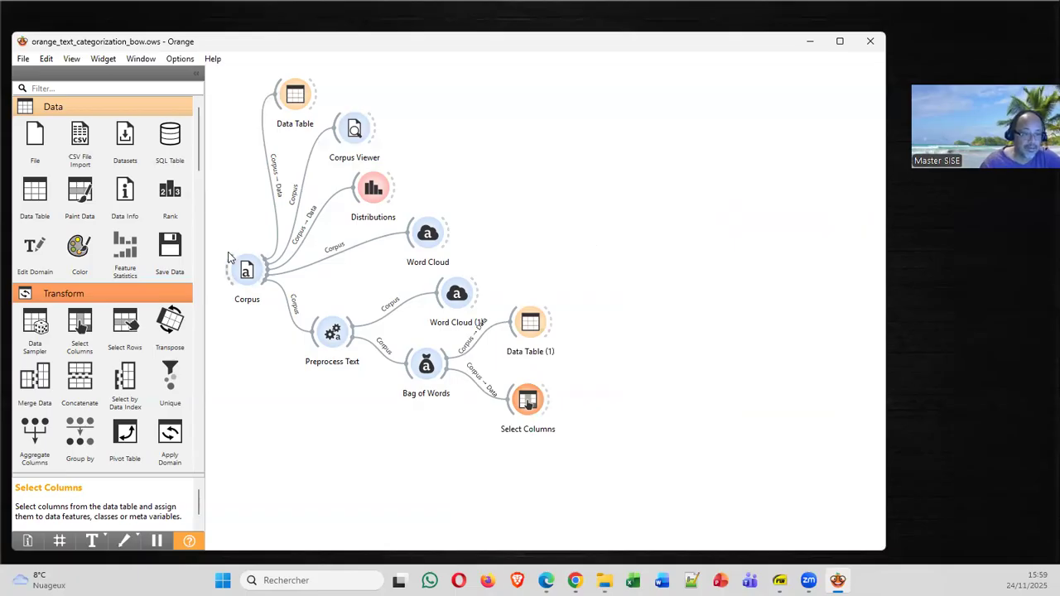
Add a Logistic Regression widget to the canvas and connect Select Columns to it
left_click_drag(199, 163, 208, 294)
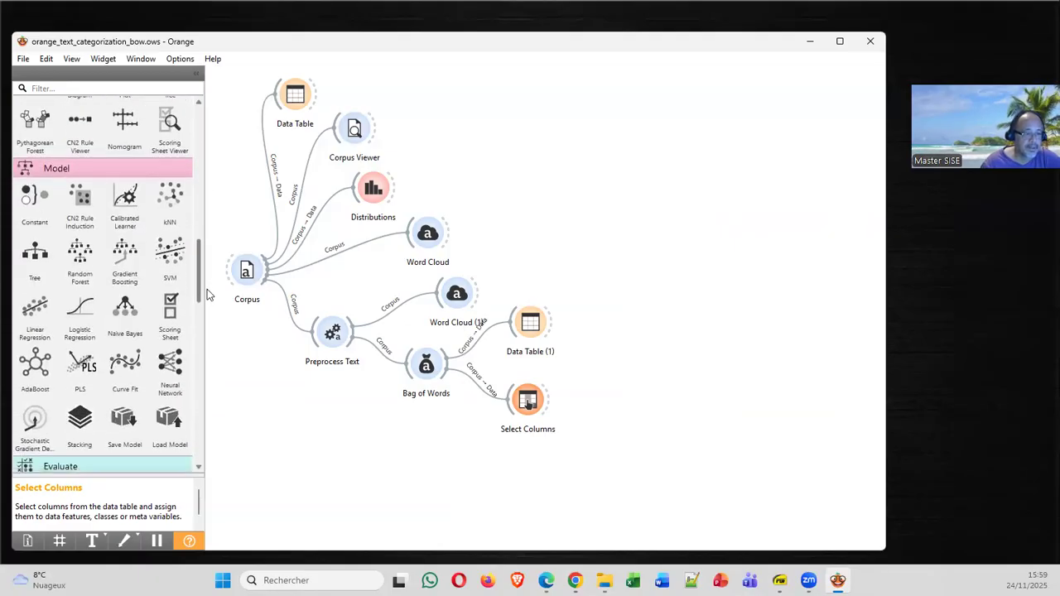
left_click_drag(80, 311, 621, 329)
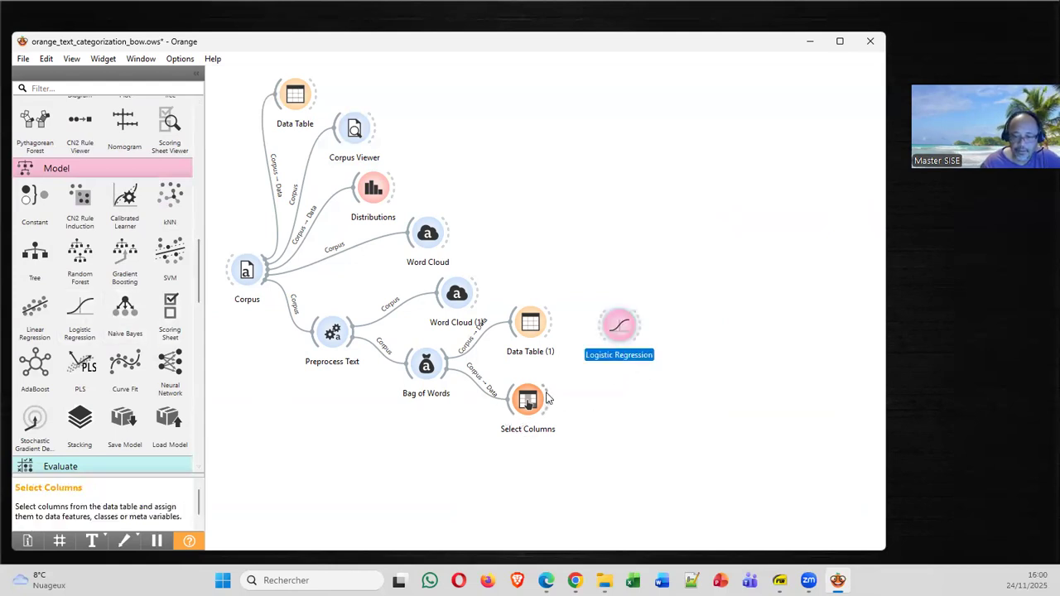
left_click_drag(547, 400, 617, 327)
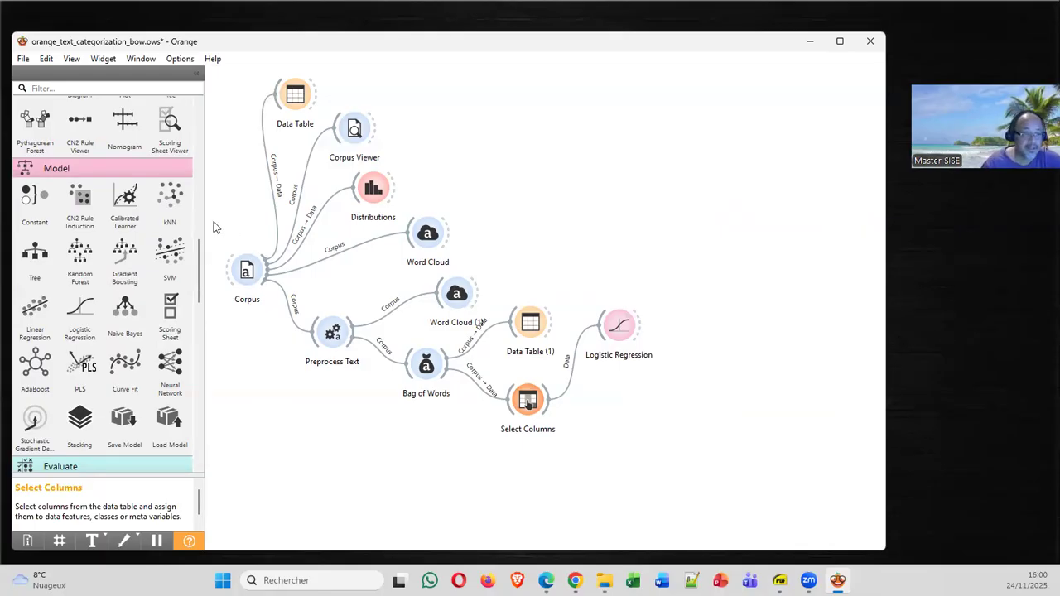
Add a Data Table widget, link Logistic Regression's Coefficients output to its Data input, and open the table
left_click_drag(199, 294, 203, 116)
left_click_drag(35, 192, 717, 284)
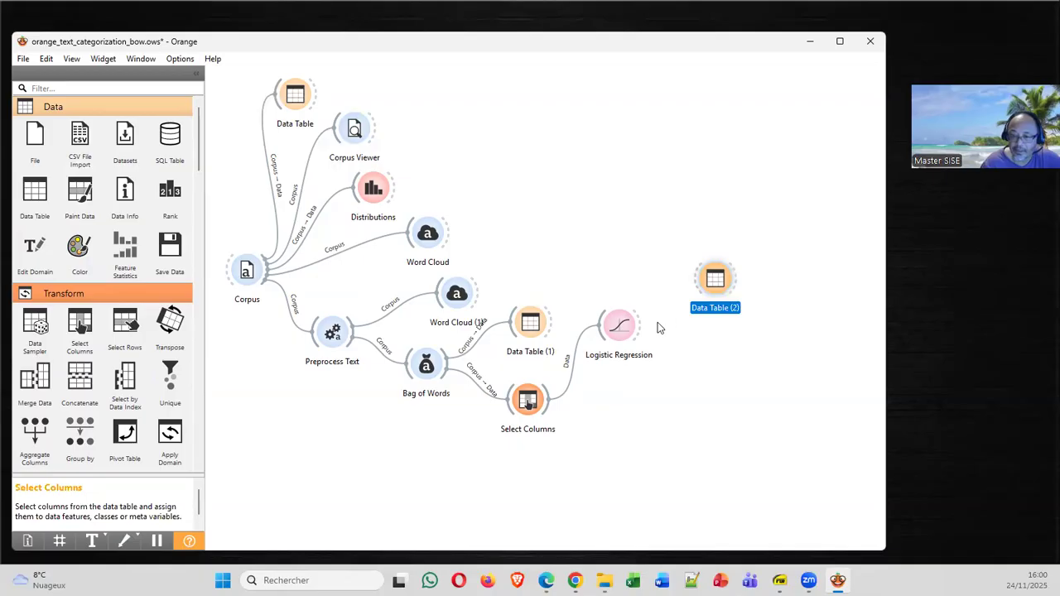
left_click_drag(642, 325, 691, 305)
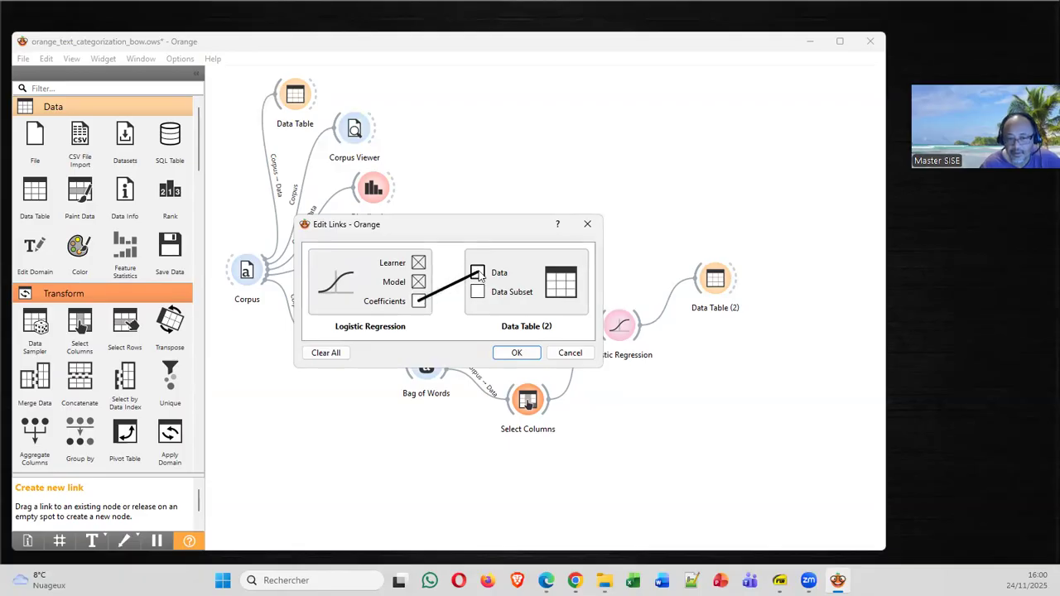
left_click(515, 353)
double_click(712, 285)
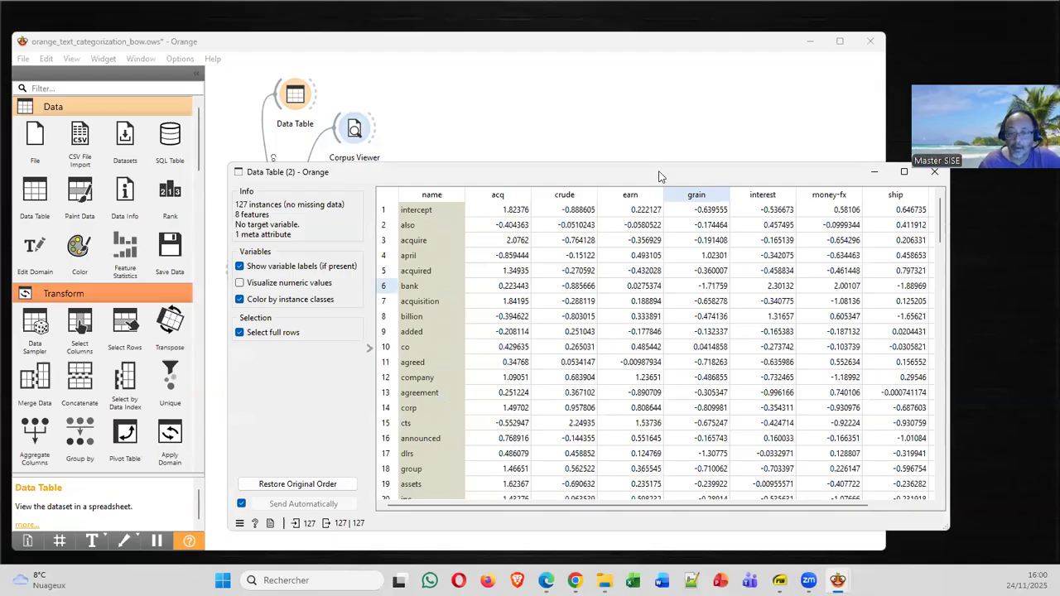
Examine the coefficients of the words acquire, also and april for each class, and close the table
left_click_drag(660, 176, 595, 177)
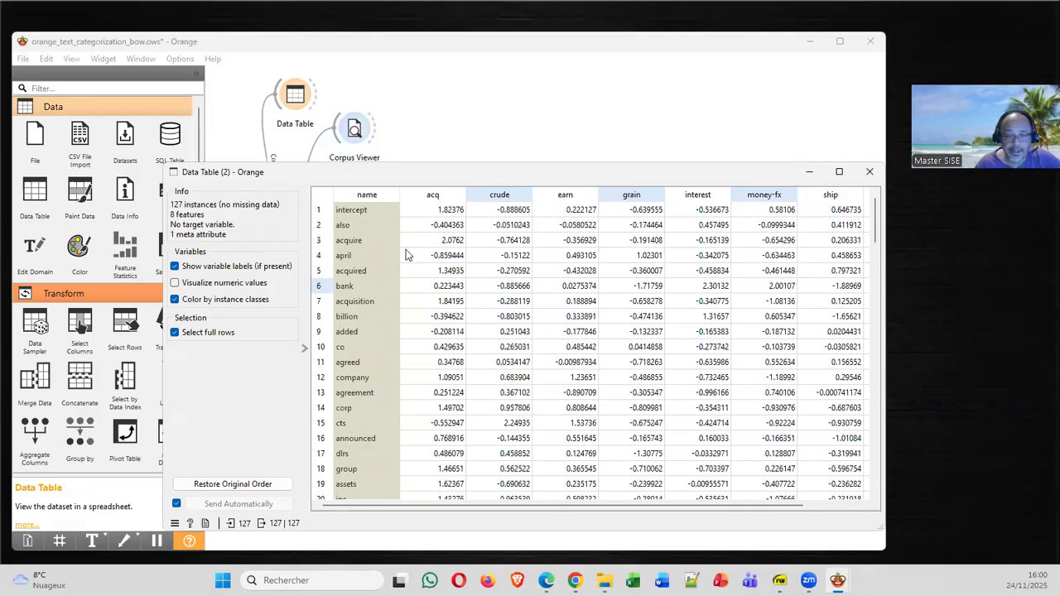
left_click(439, 242)
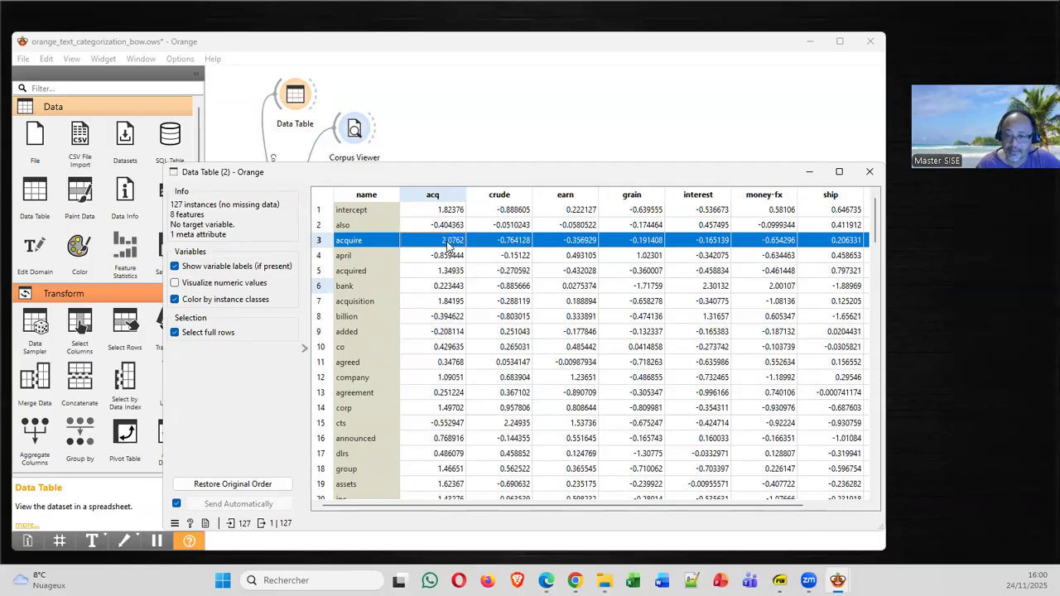
left_click(378, 229)
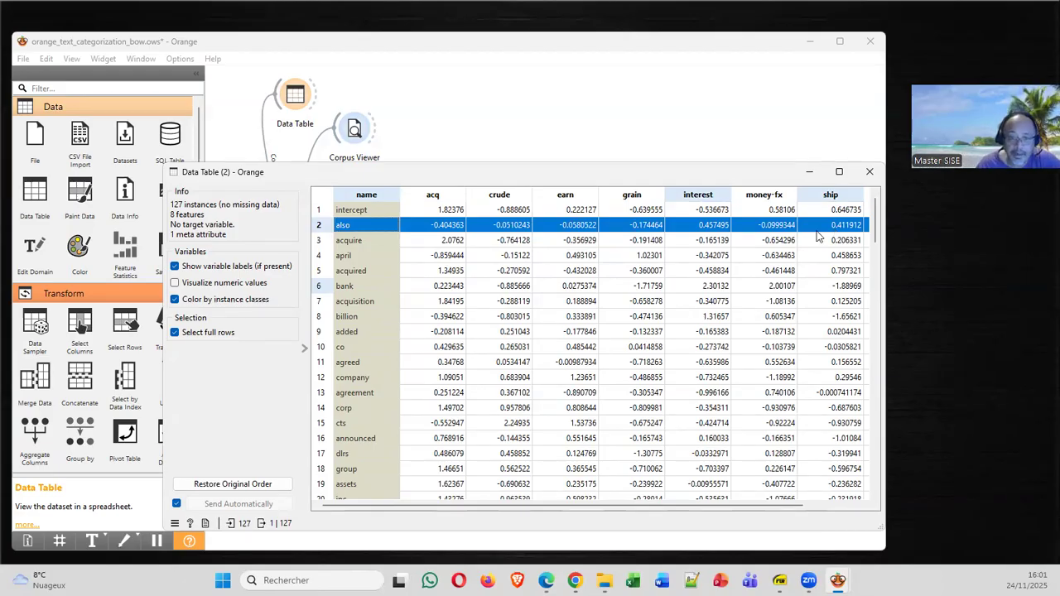
left_click(430, 258)
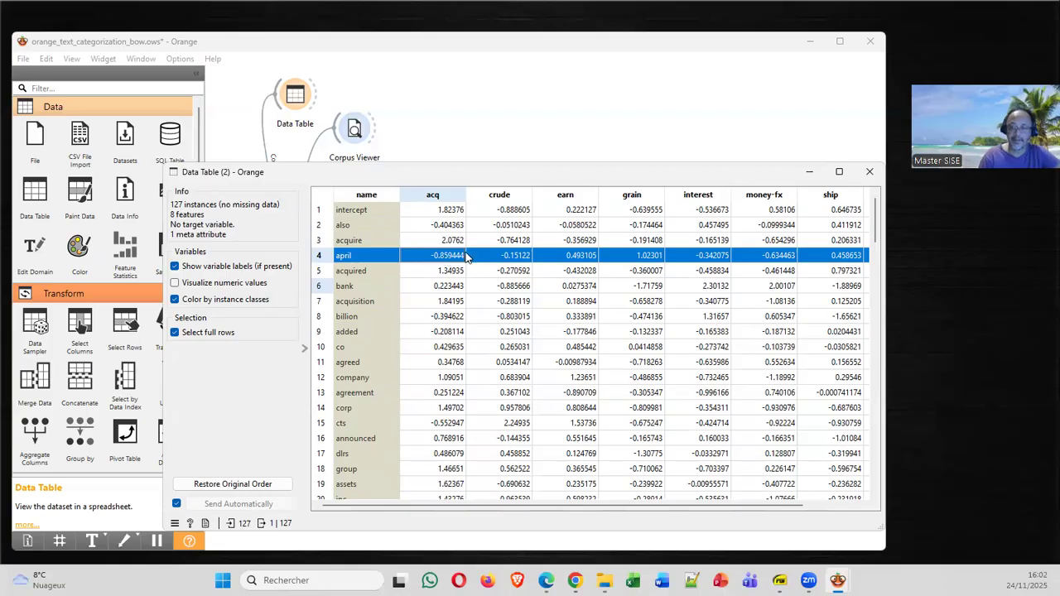
left_click_drag(880, 316, 875, 213)
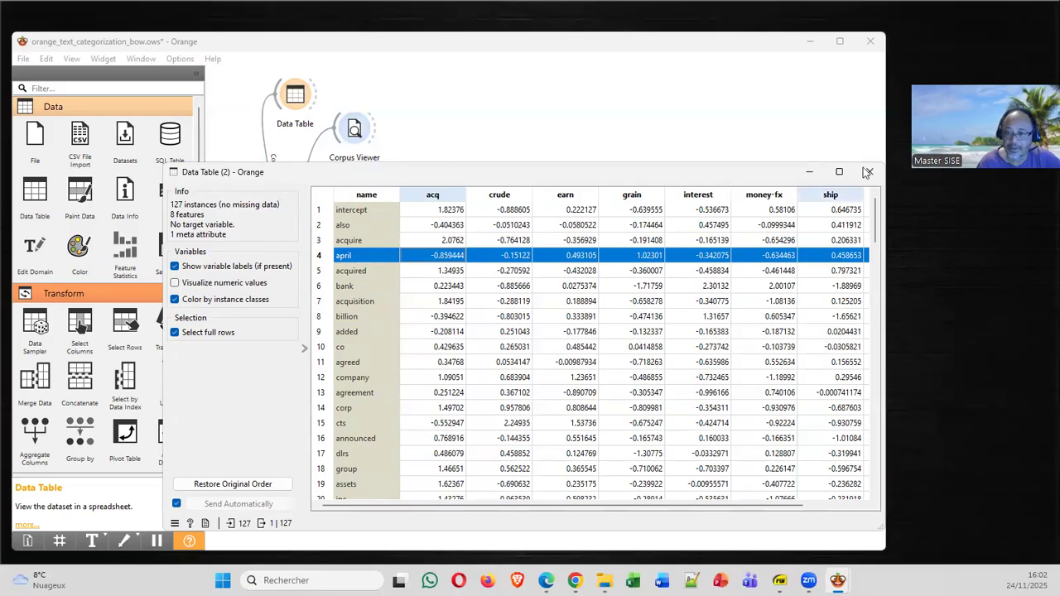
left_click_drag(732, 174, 732, 174)
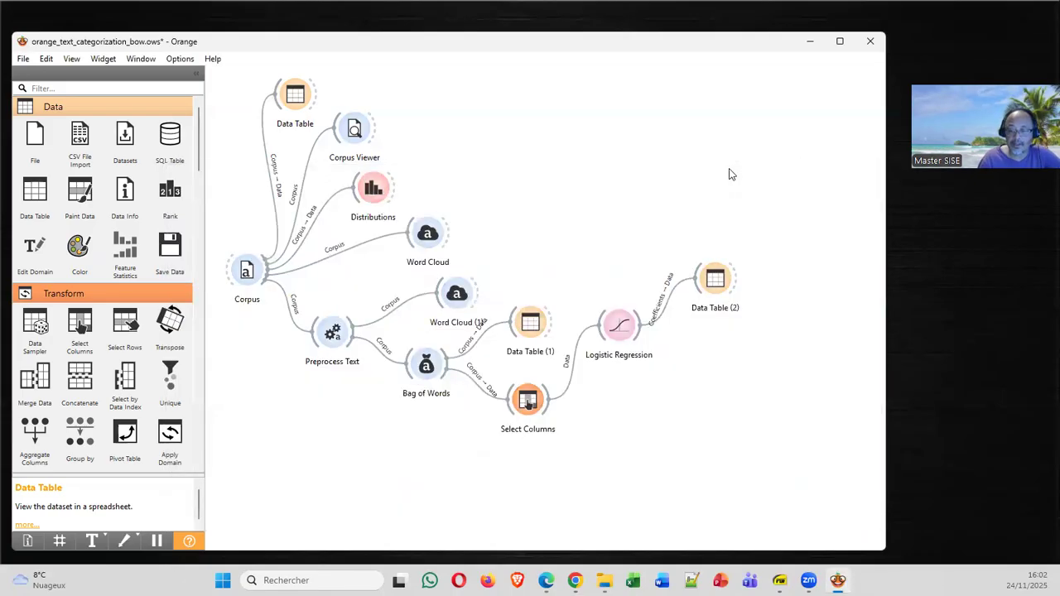
Add a Test and Score widget to the canvas, check its random sampling repeat count and training set size, and close it
left_click(627, 316)
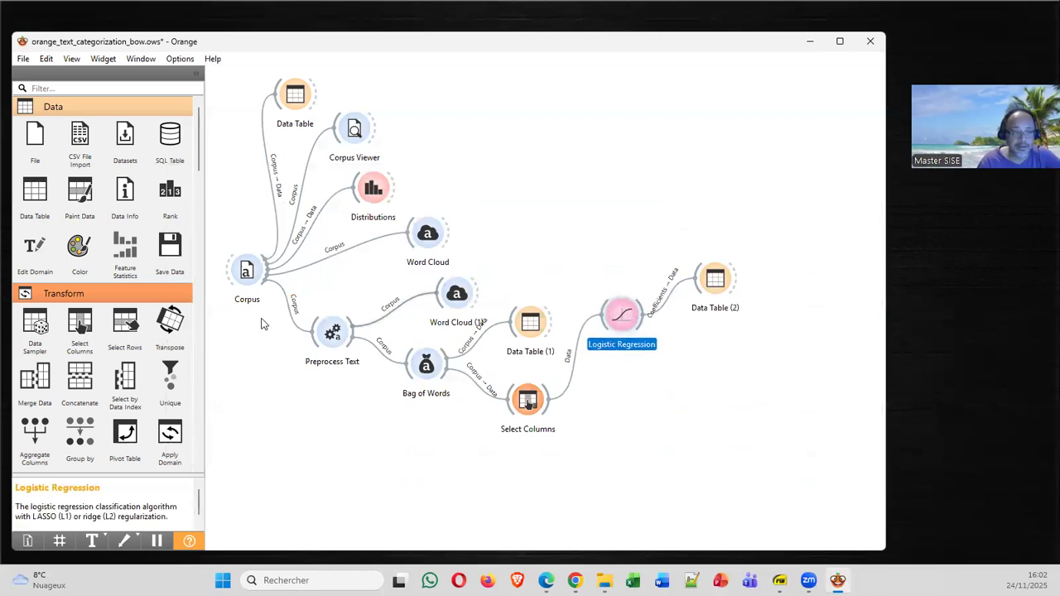
left_click_drag(202, 189, 202, 338)
left_click_drag(34, 240, 638, 418)
double_click(638, 415)
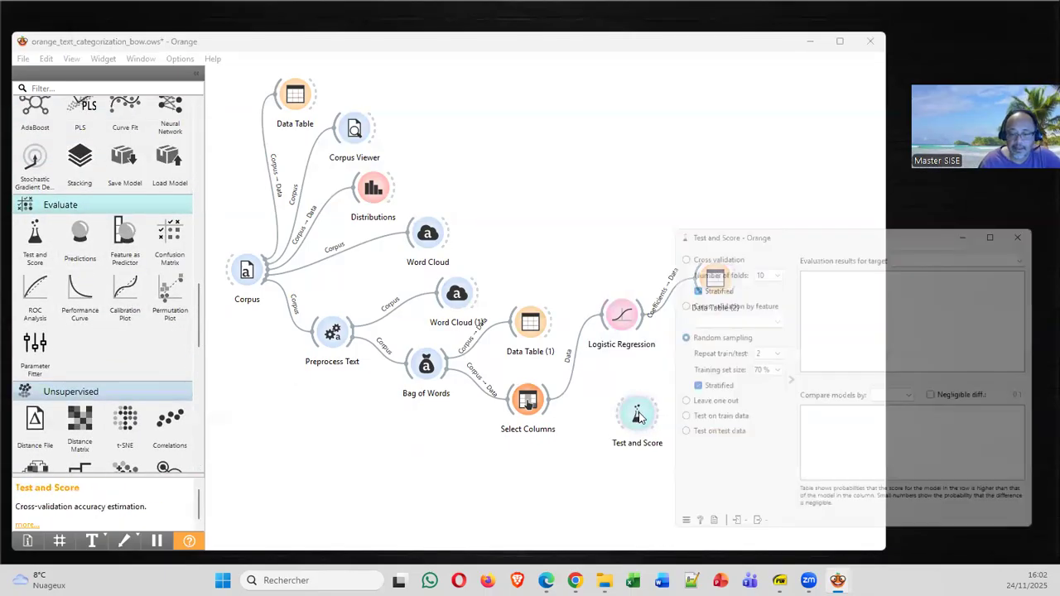
left_click(770, 351)
left_click(772, 362)
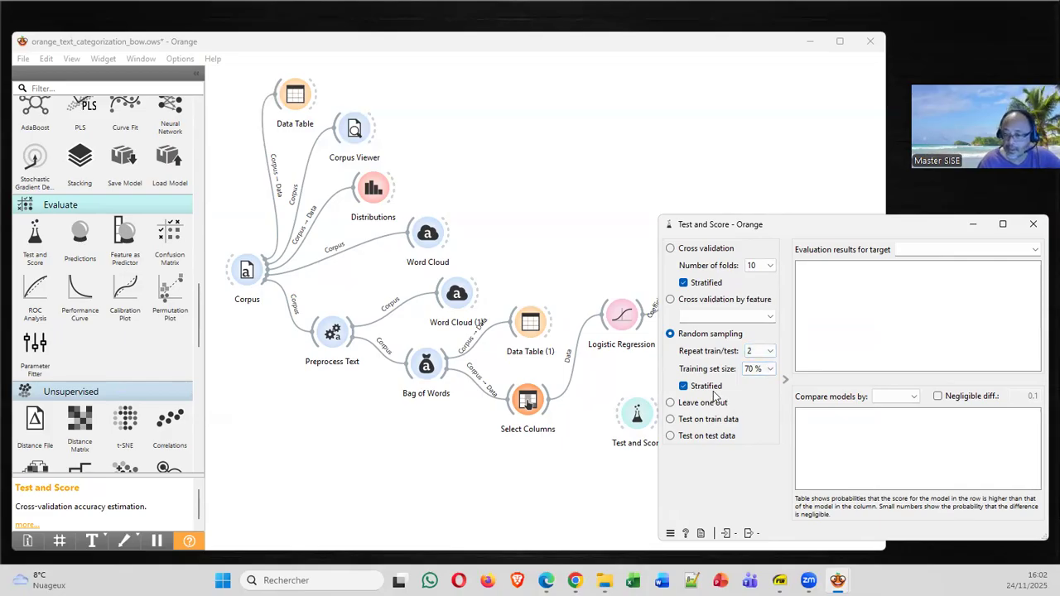
left_click(1032, 225)
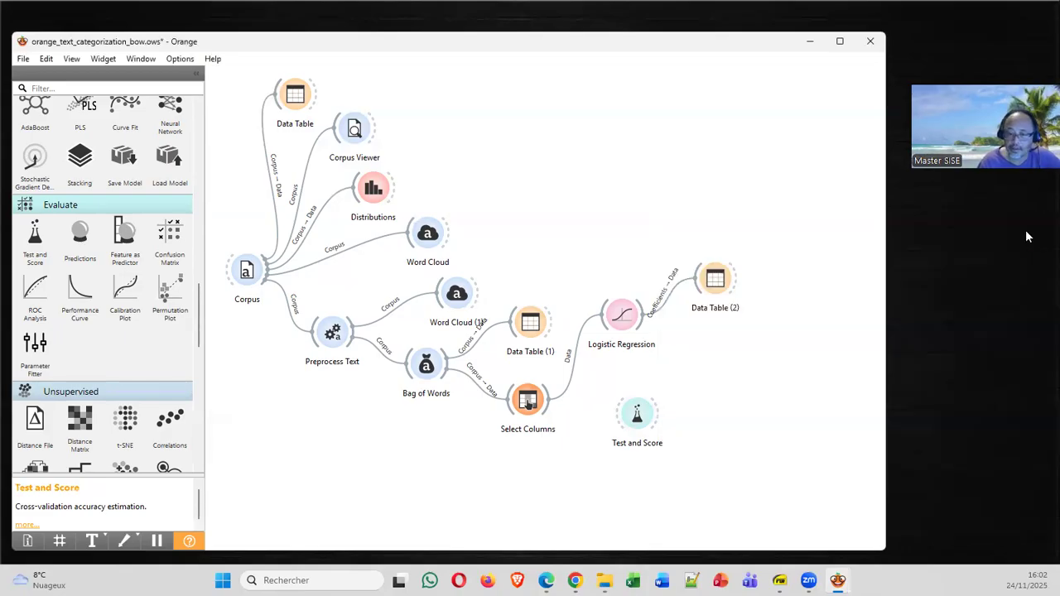
Add a second Logistic Regression widget, connect it and Select Columns to Test and Score, and open the evaluation results
scroll(191, 230, "up", 10)
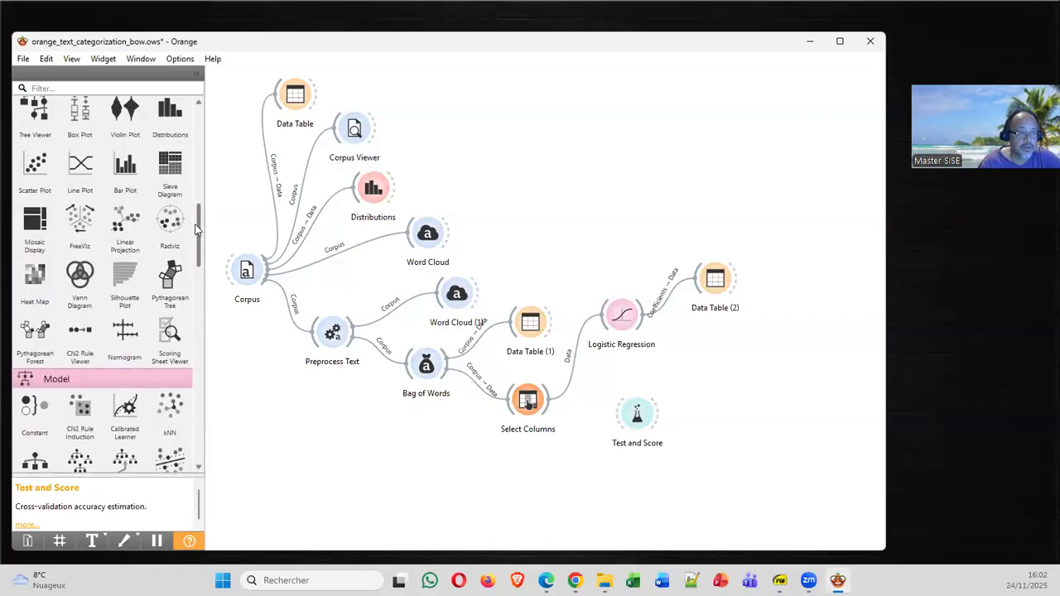
scroll(190, 230, "down", 5)
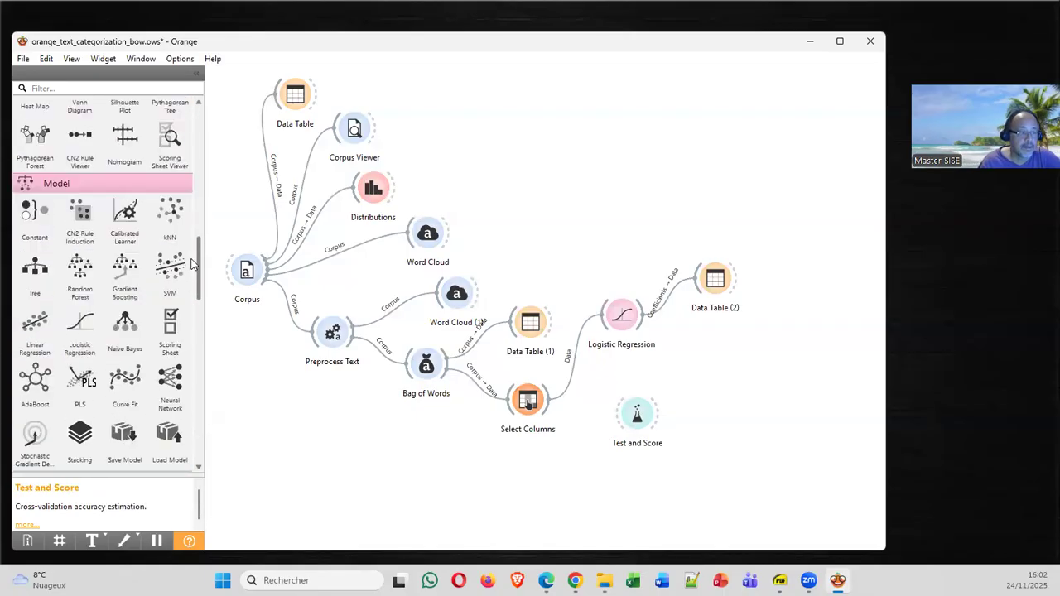
left_click_drag(82, 331, 531, 471)
left_click_drag(546, 410, 634, 414)
left_click_drag(553, 472, 634, 414)
double_click(637, 414)
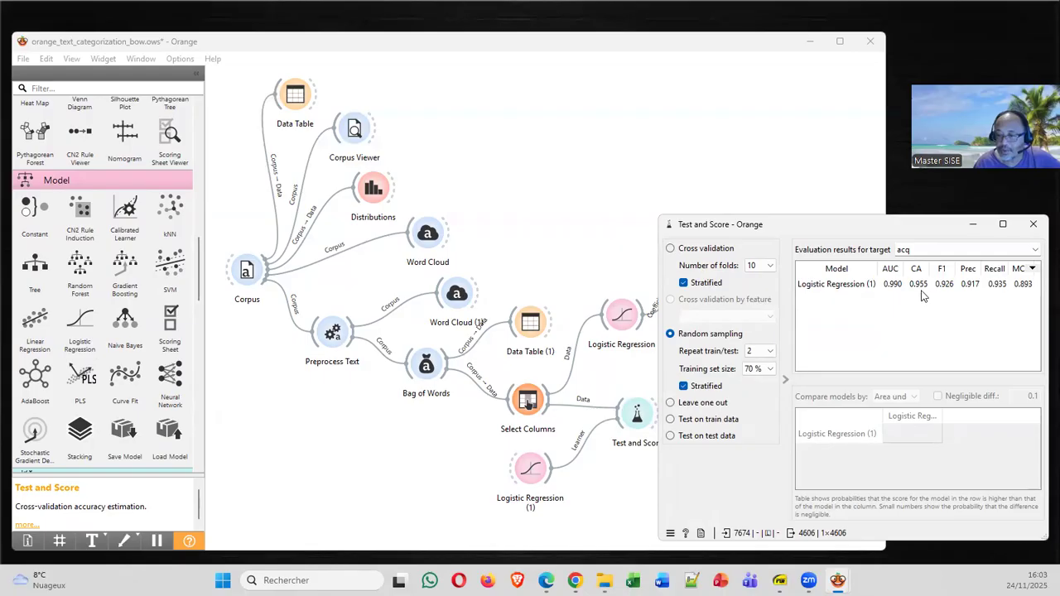
Review the evaluation scores averaged over classes and for the grain class, ending on the average over classes
left_click(949, 254)
left_click(952, 264)
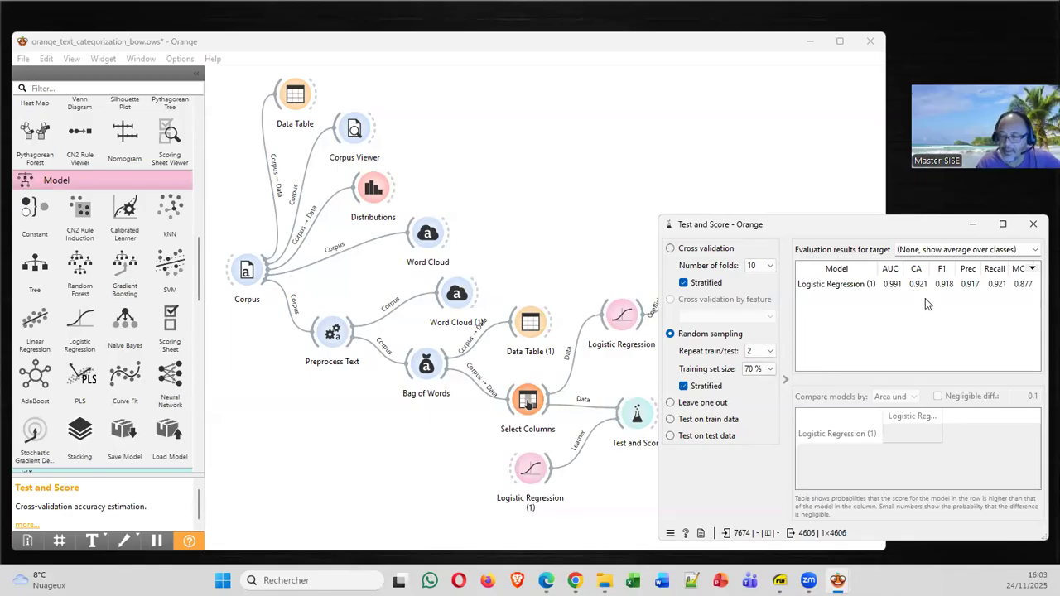
left_click(952, 250)
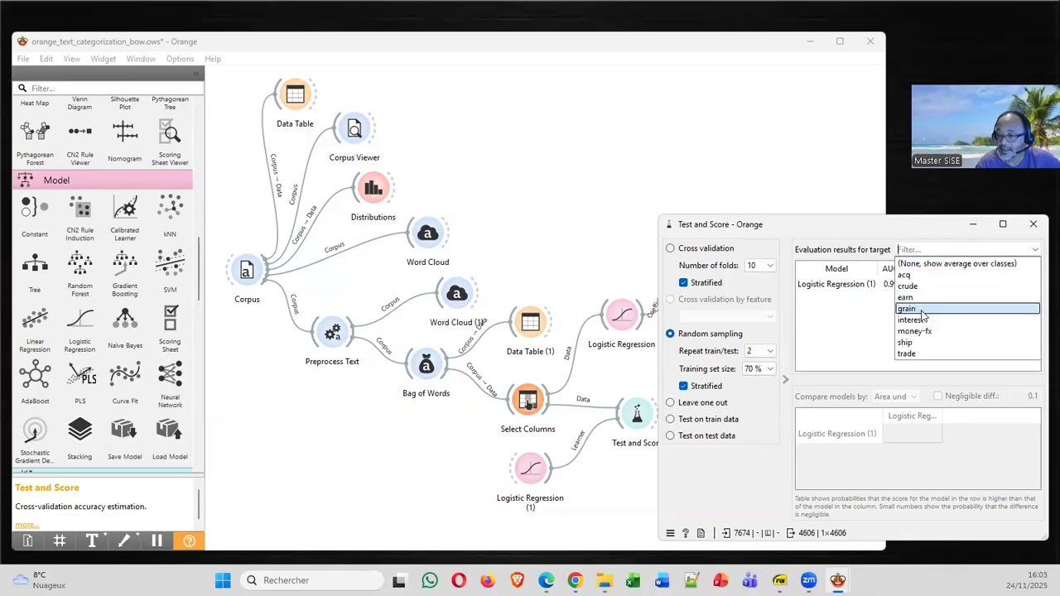
left_click(922, 309)
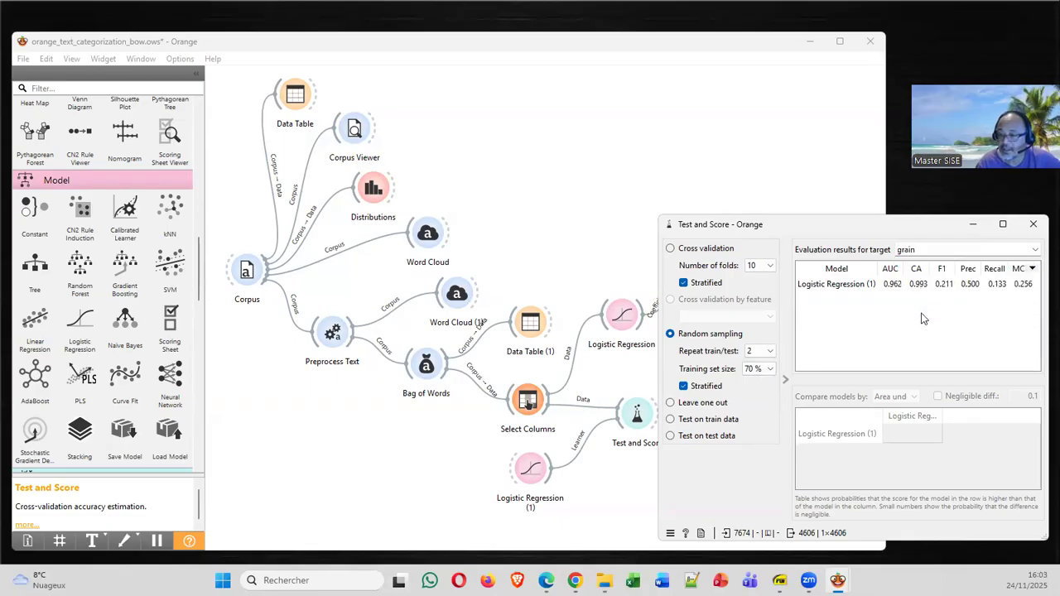
left_click(983, 254)
left_click(947, 267)
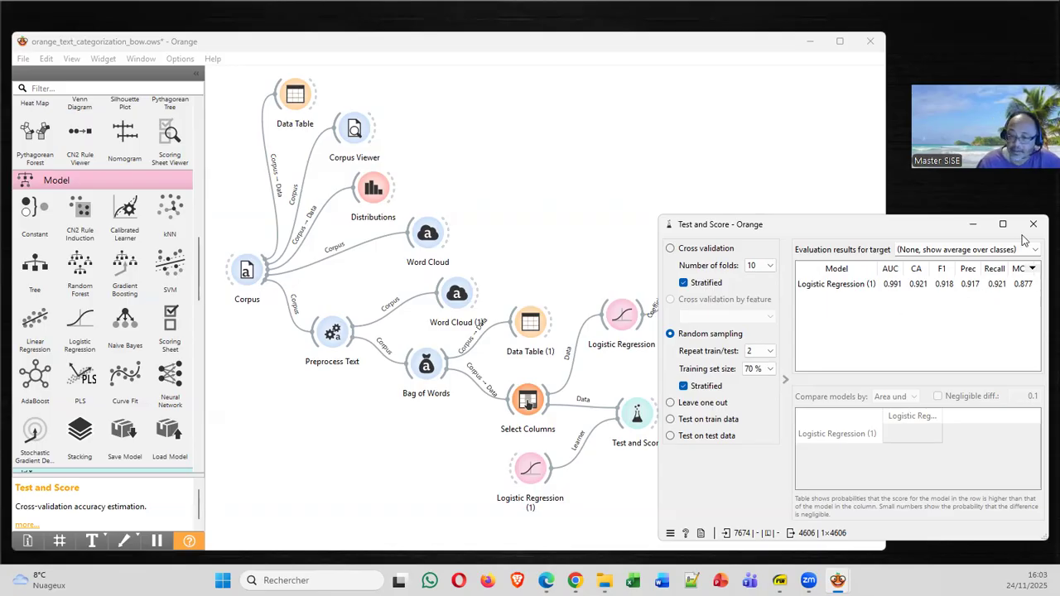
Skim the Test and Score online documentation, minimize the browser, and close the Test and Score window
left_click(685, 533)
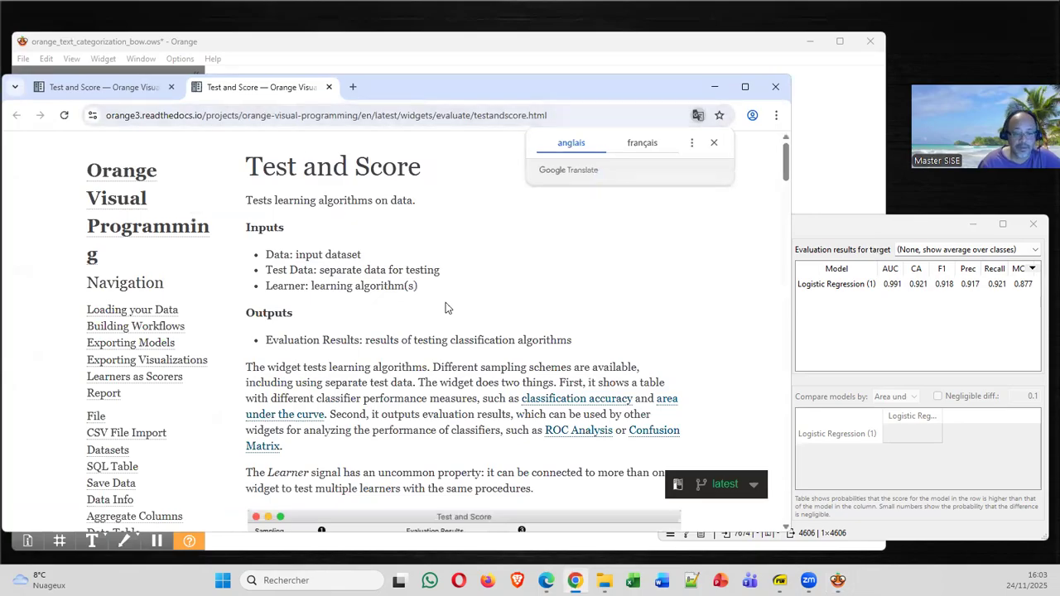
scroll(447, 305, "down", 3)
scroll(509, 305, "down", 3)
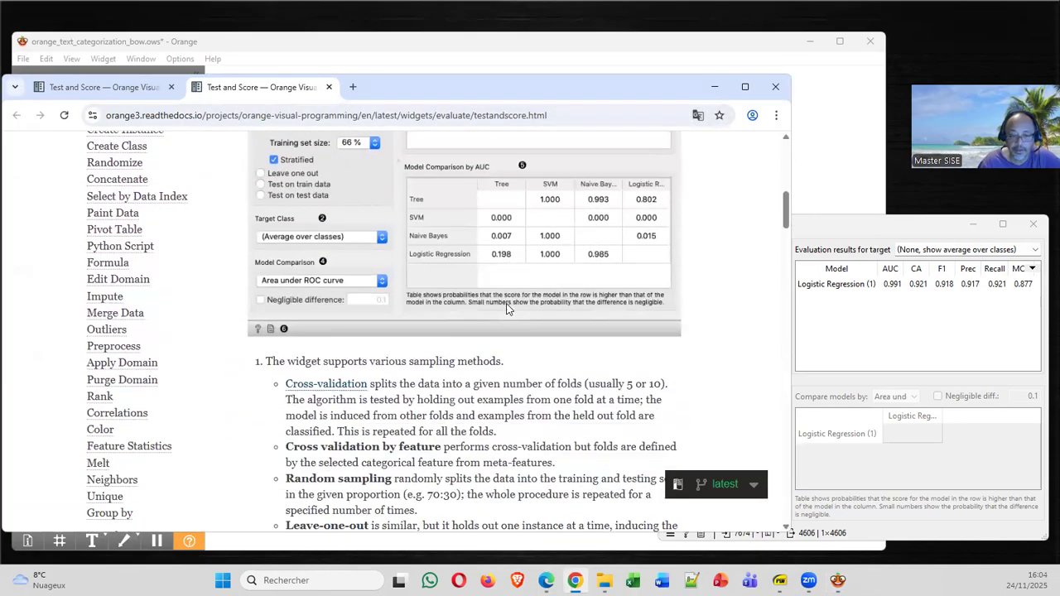
left_click(714, 86)
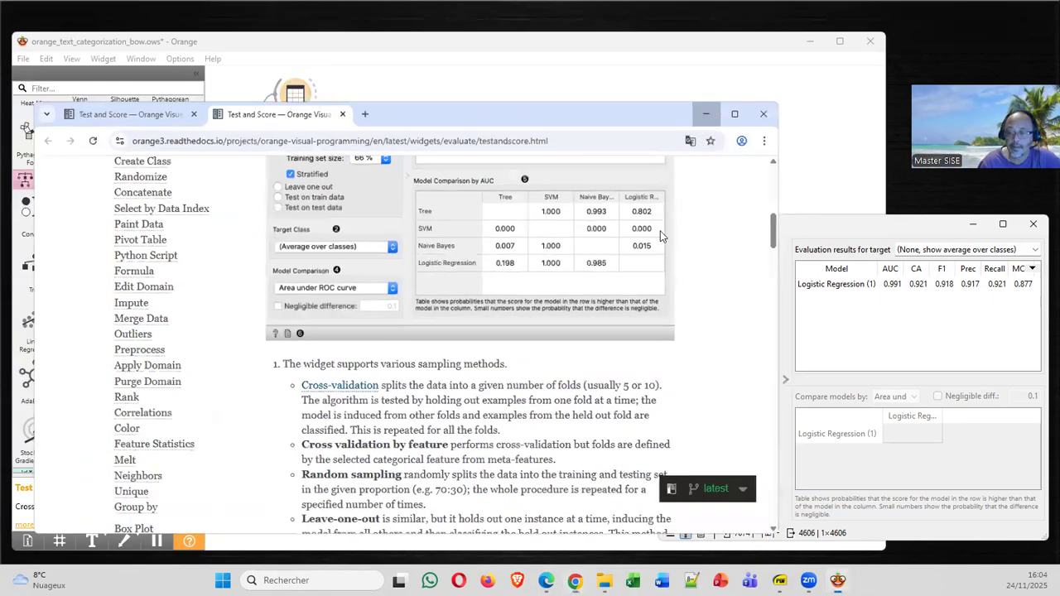
left_click(1033, 226)
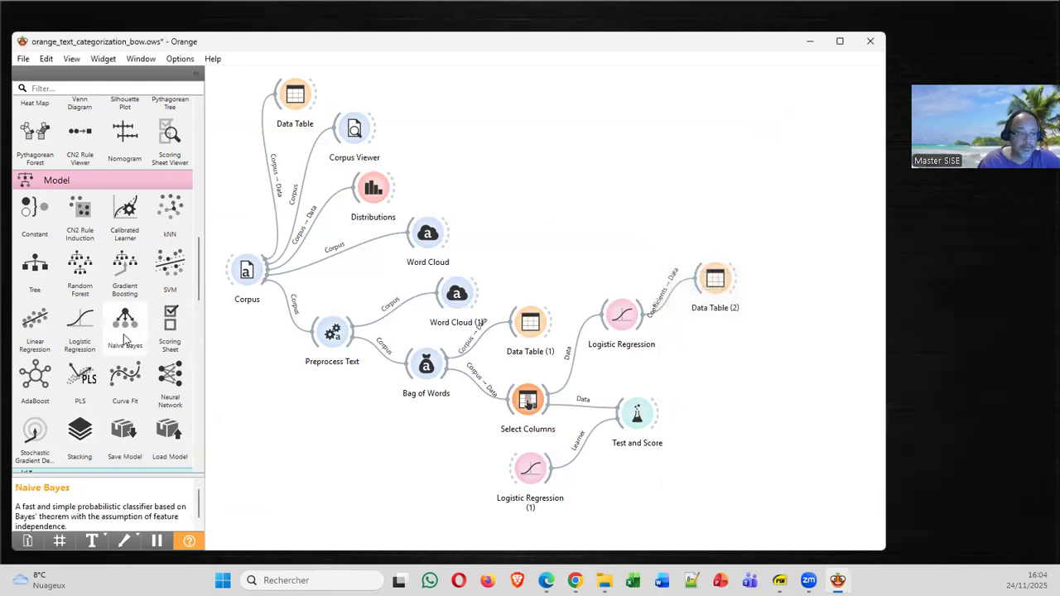
Add a Confusion Matrix widget, connect Test and Score to it, and open the matrix
scroll(201, 280, "down", 4)
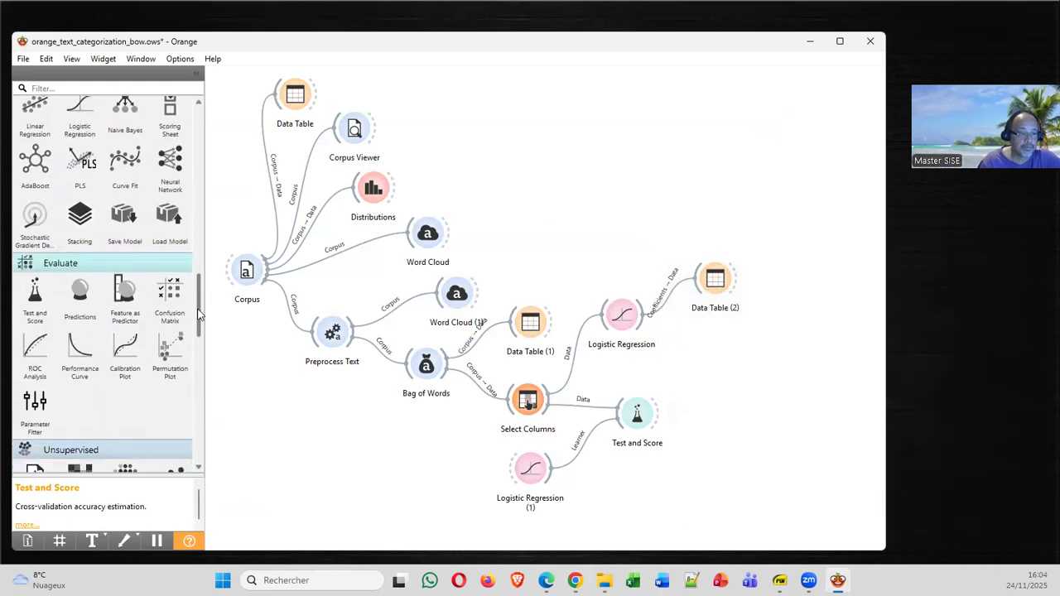
left_click_drag(170, 286, 729, 408)
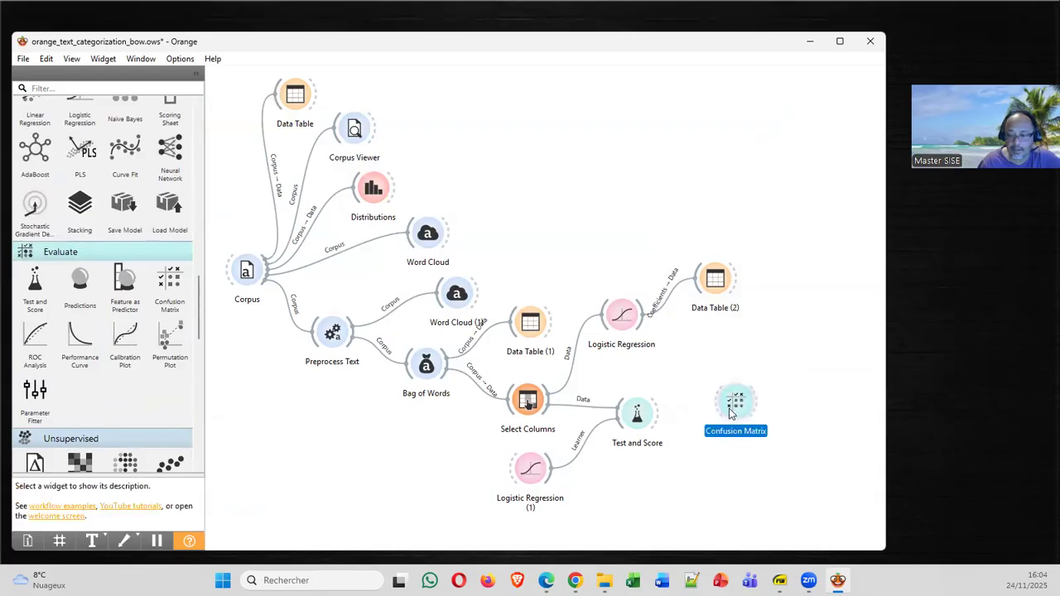
left_click_drag(660, 413, 743, 413)
double_click(741, 410)
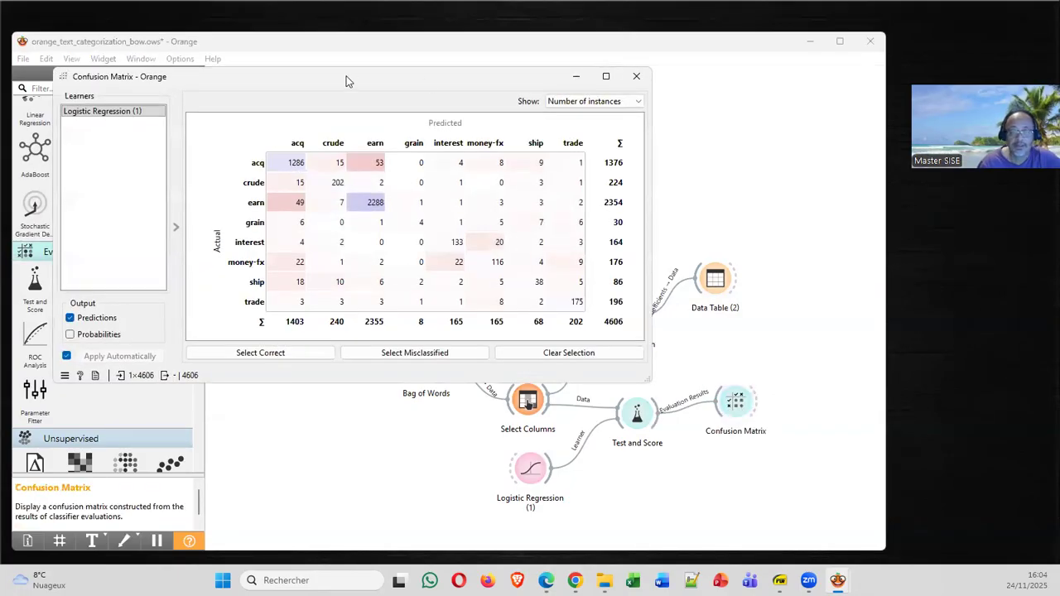
left_click_drag(347, 81, 719, 222)
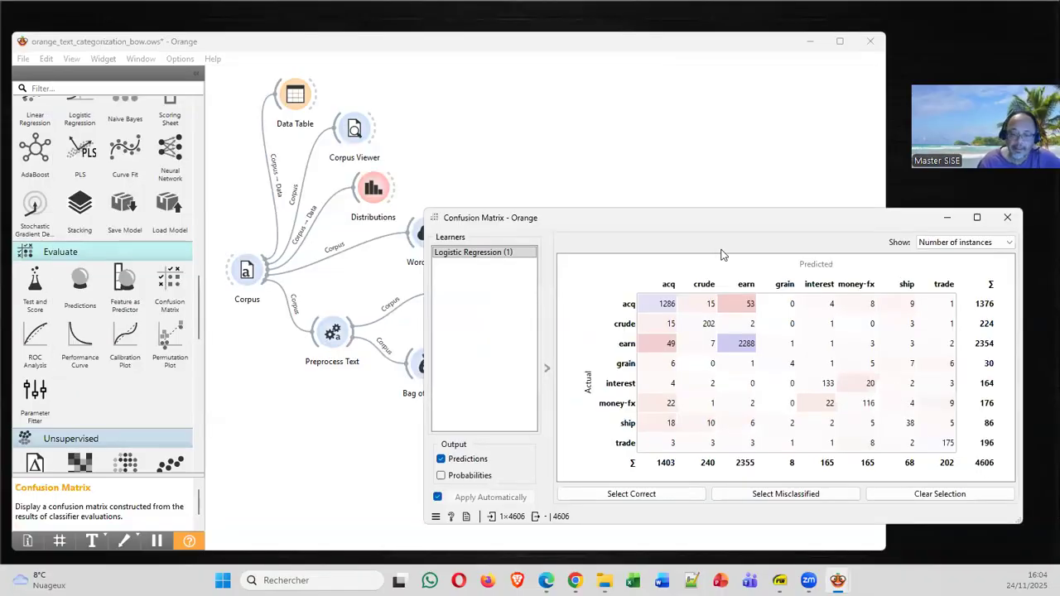
Arrange the Test and Score and Confusion Matrix windows so both results can be read side by side
left_click(949, 216)
left_click(647, 423)
double_click(647, 423)
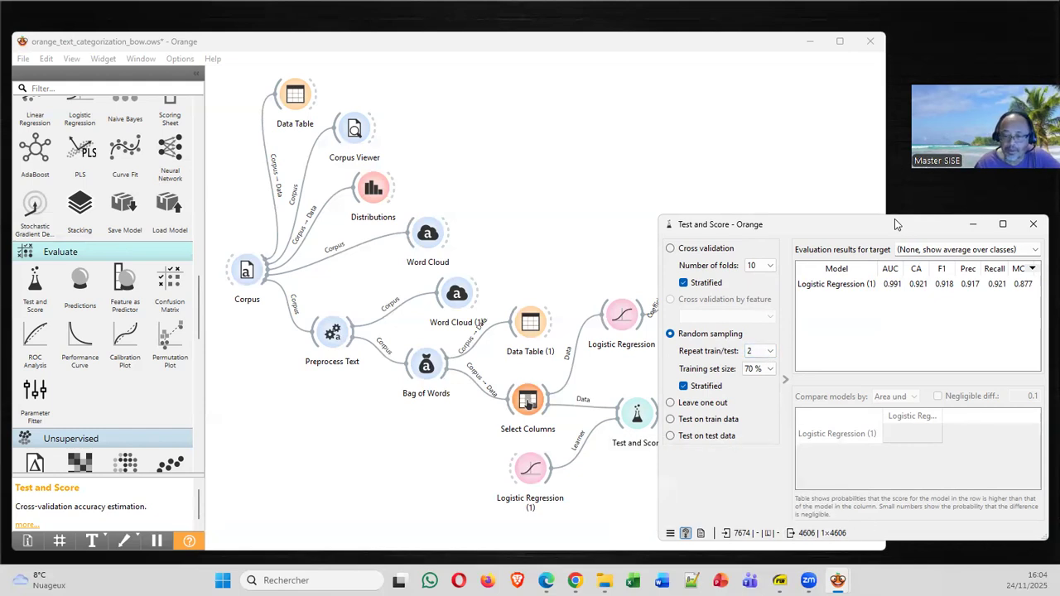
left_click_drag(894, 218, 342, 209)
double_click(757, 405)
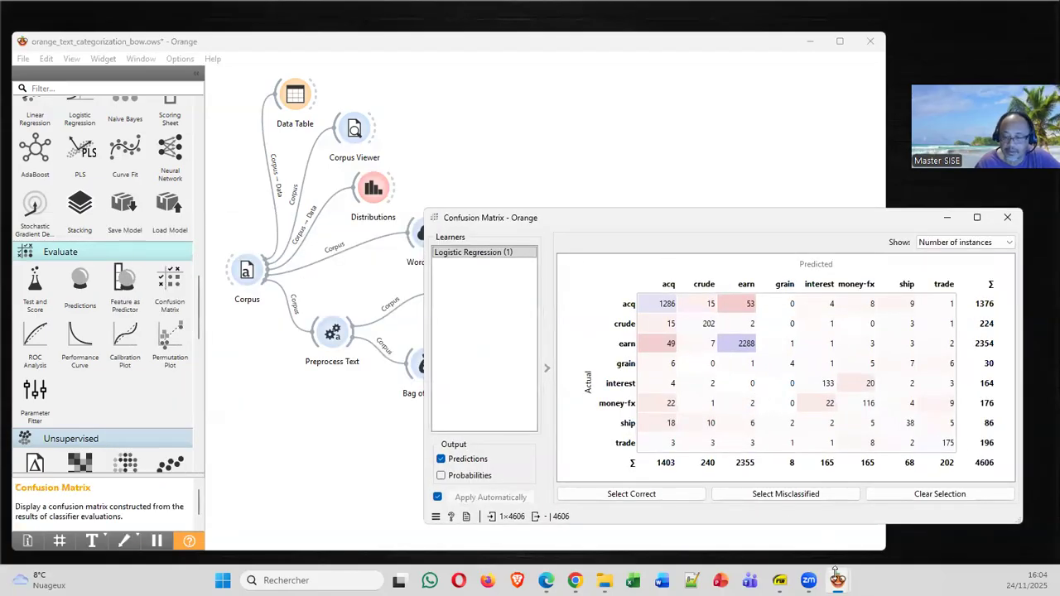
mouse_move(837, 579)
left_click(952, 512)
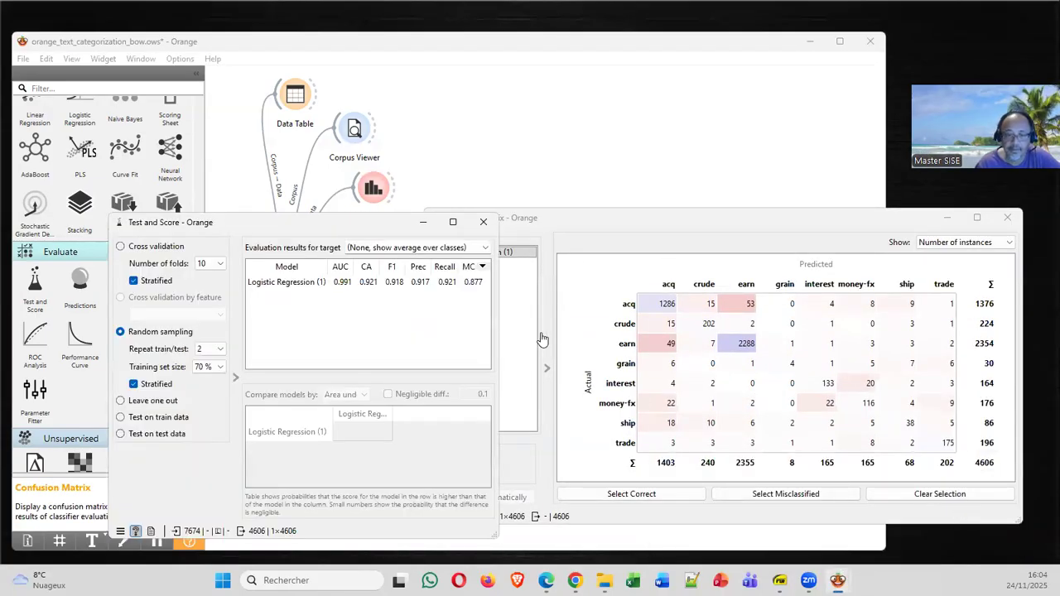
Show the evaluation scores for the grain class and highlight its predicted column and actual row in the confusion matrix
left_click(446, 250)
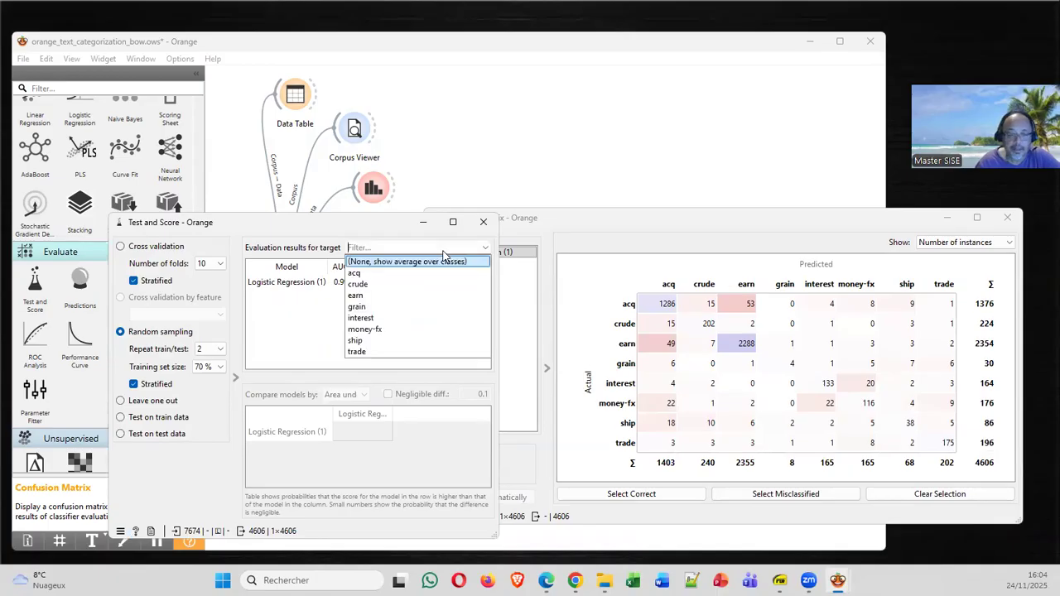
left_click(372, 308)
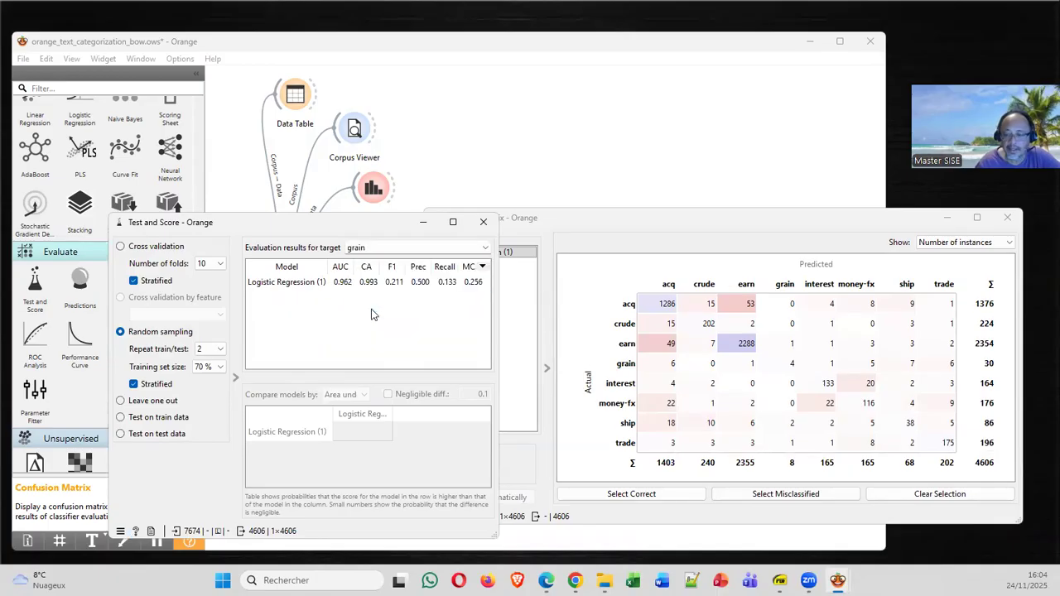
left_click(785, 286)
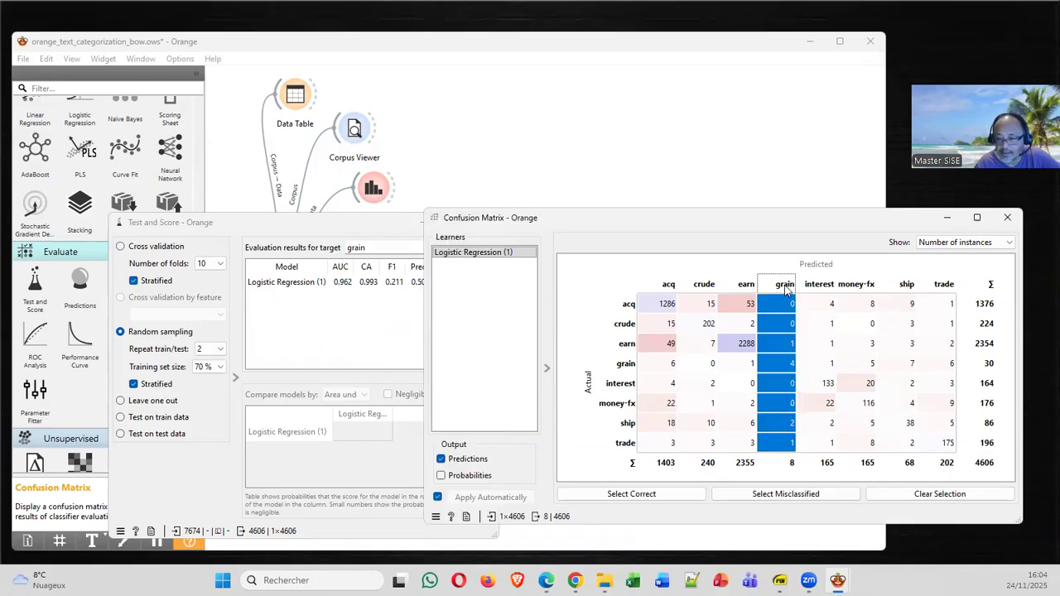
left_click(625, 364)
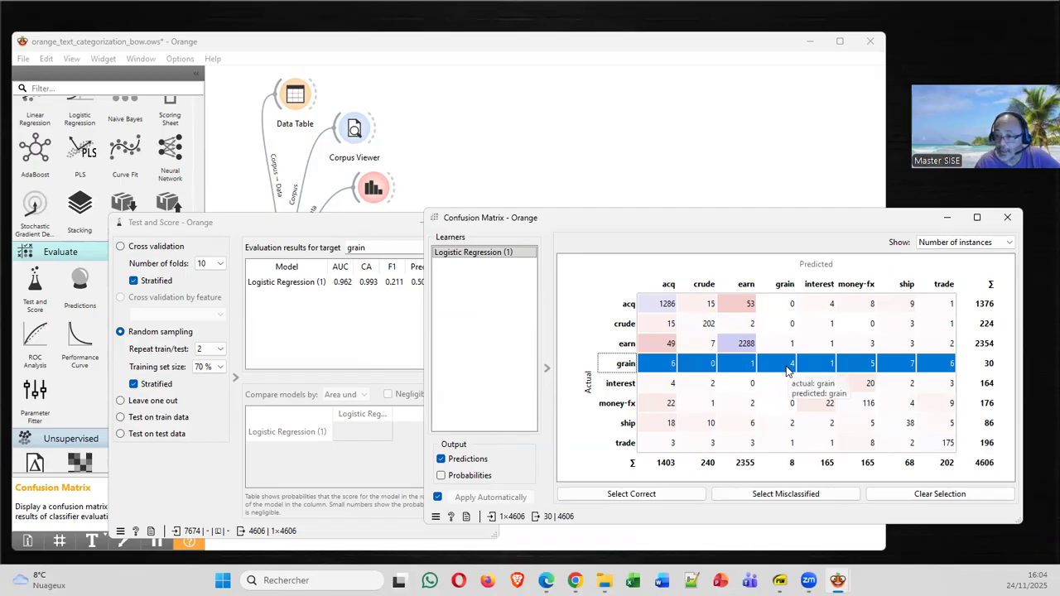
Place Test and Score beside the Confusion Matrix to check the grain scores against the highlighted predicted grain column, and clear the selection
left_click(340, 230)
left_click_drag(339, 225, 251, 221)
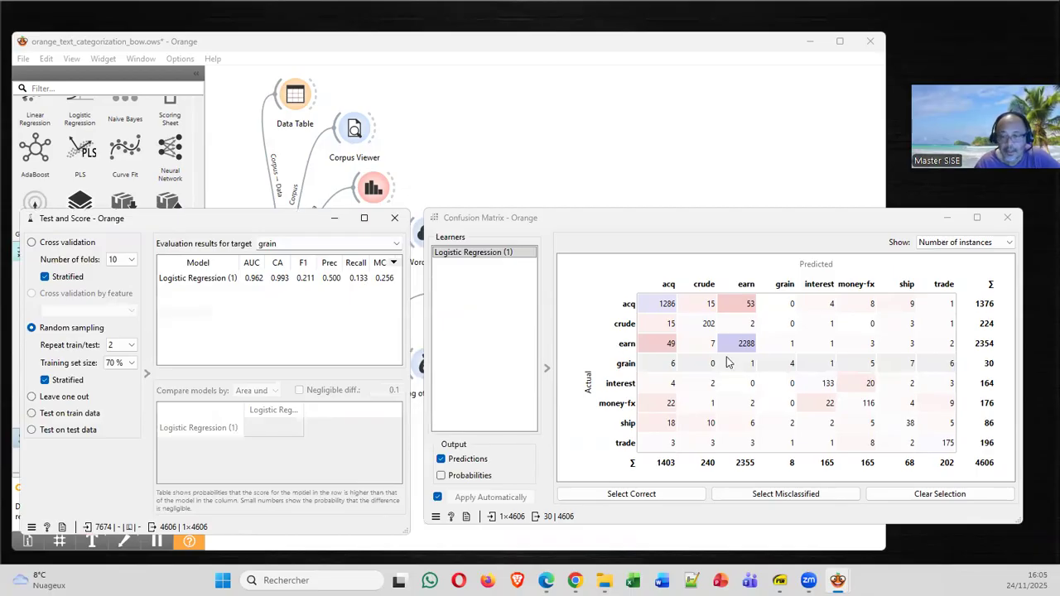
left_click(782, 288)
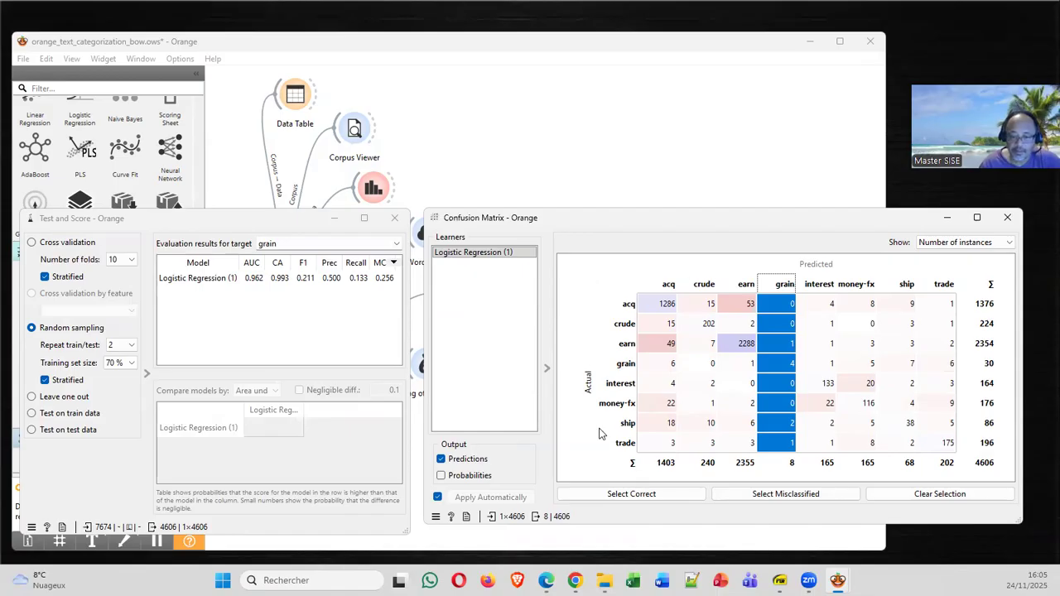
left_click(891, 492)
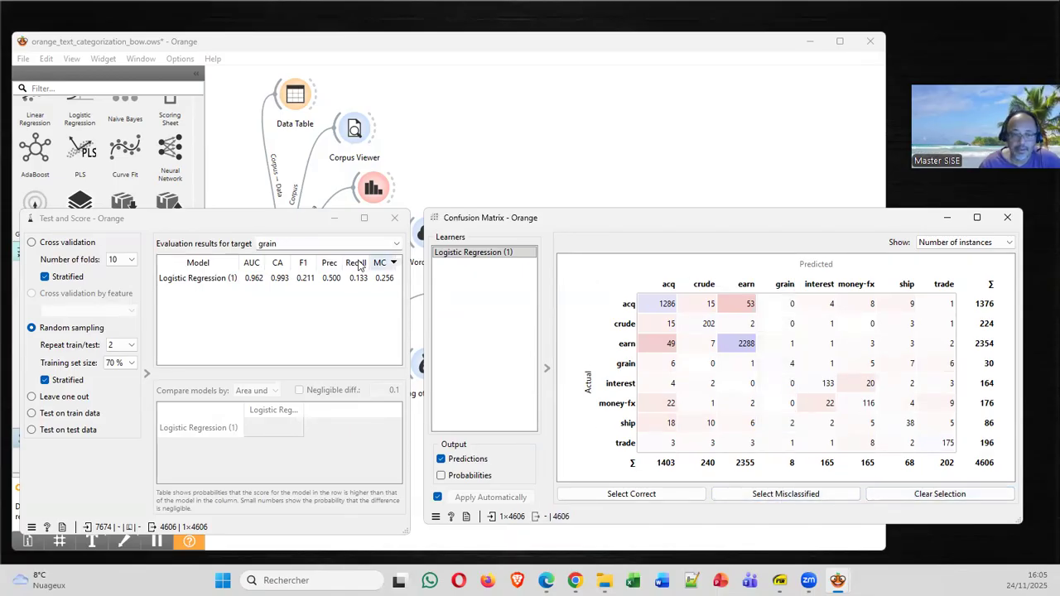
Set the evaluation target back to the average over classes and close the Confusion Matrix and Test and Score windows
left_click(338, 244)
left_click(308, 256)
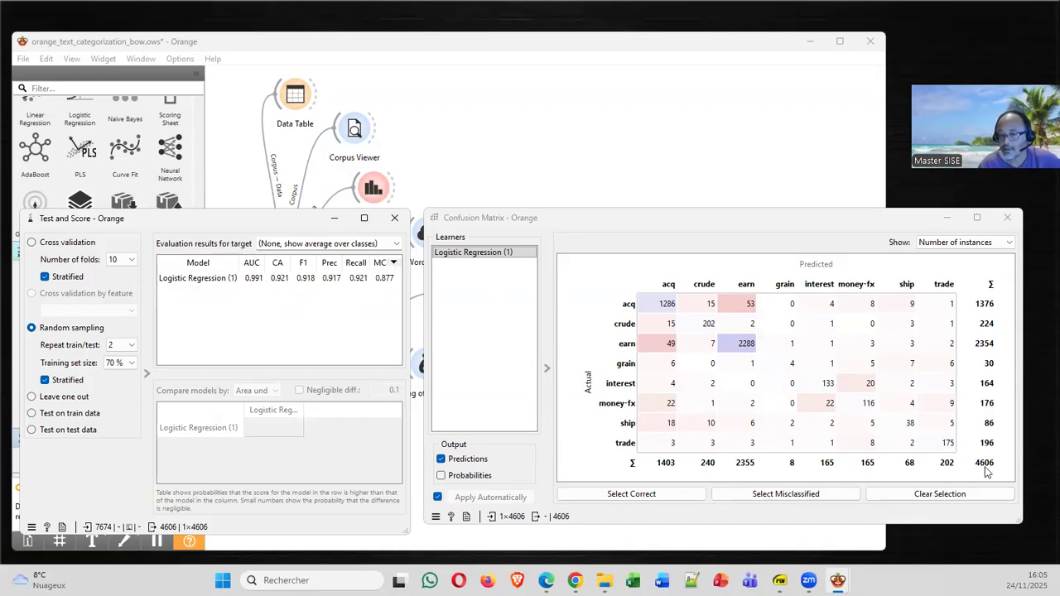
left_click(1006, 217)
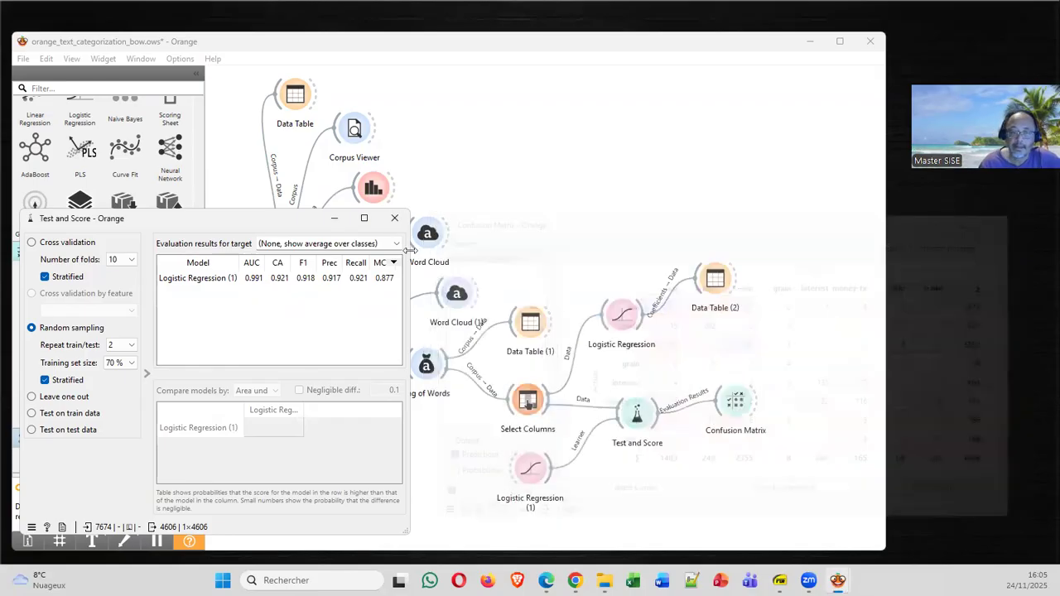
left_click(394, 217)
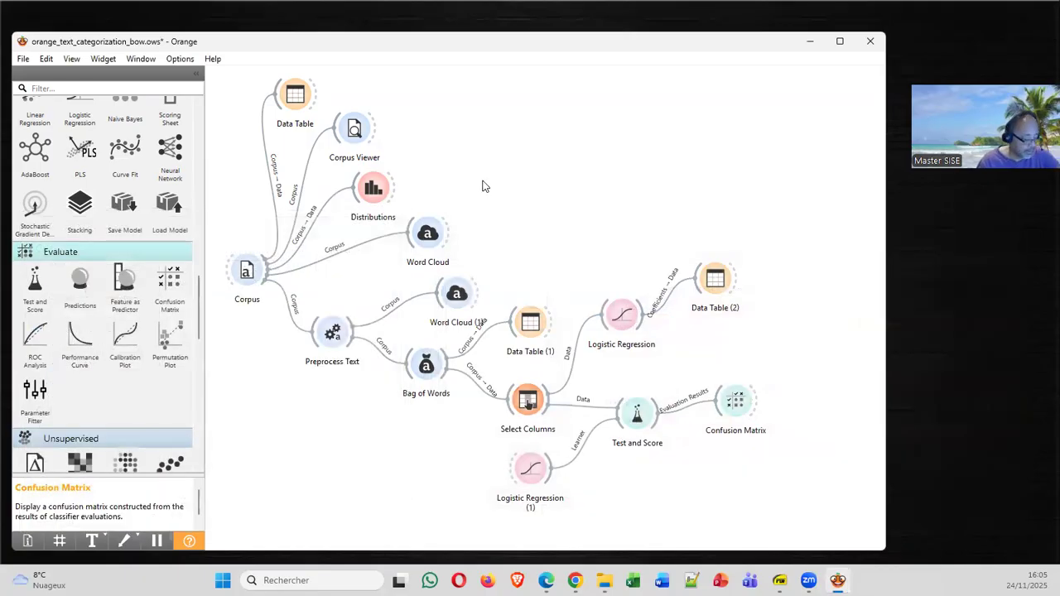
Switch to the browser and look through the Text Mining YouTube playlists from Orange Data Mining and MASTER 2 SISE DATA SCIENCE
left_click(546, 580)
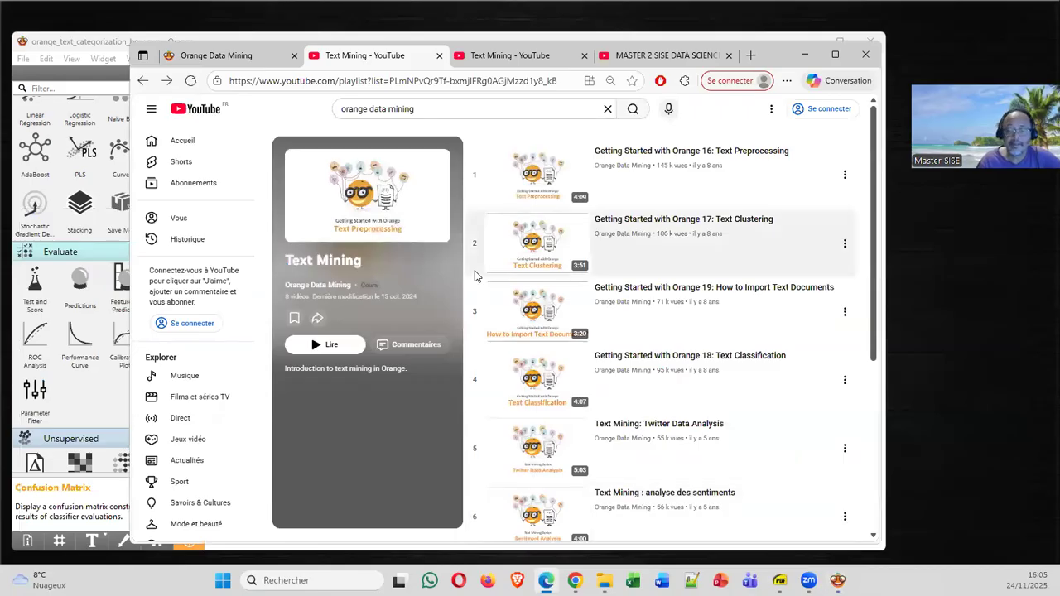
scroll(876, 168, "down", 4)
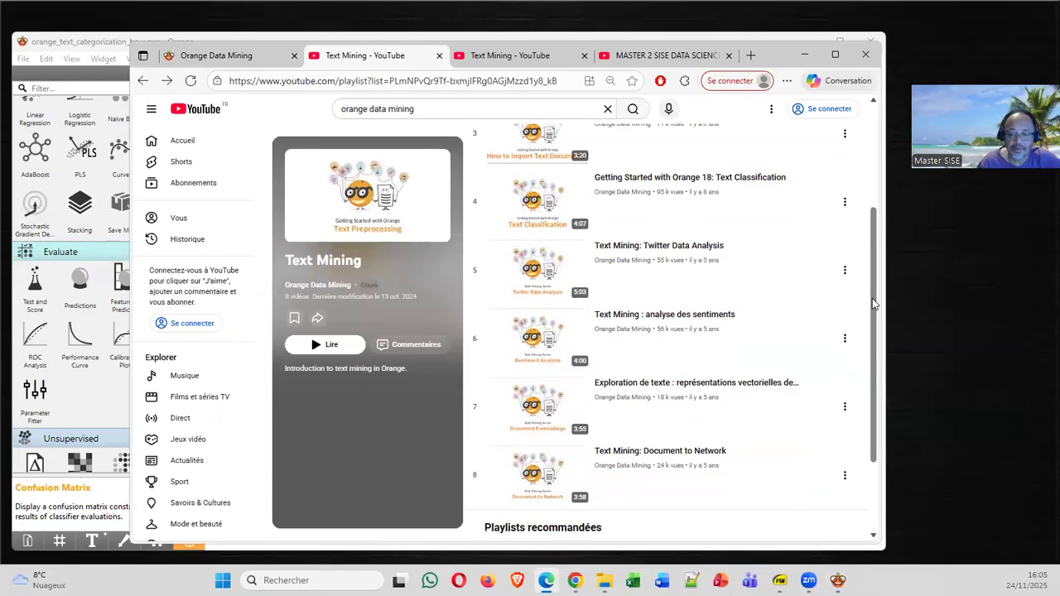
scroll(869, 139, "up", 4)
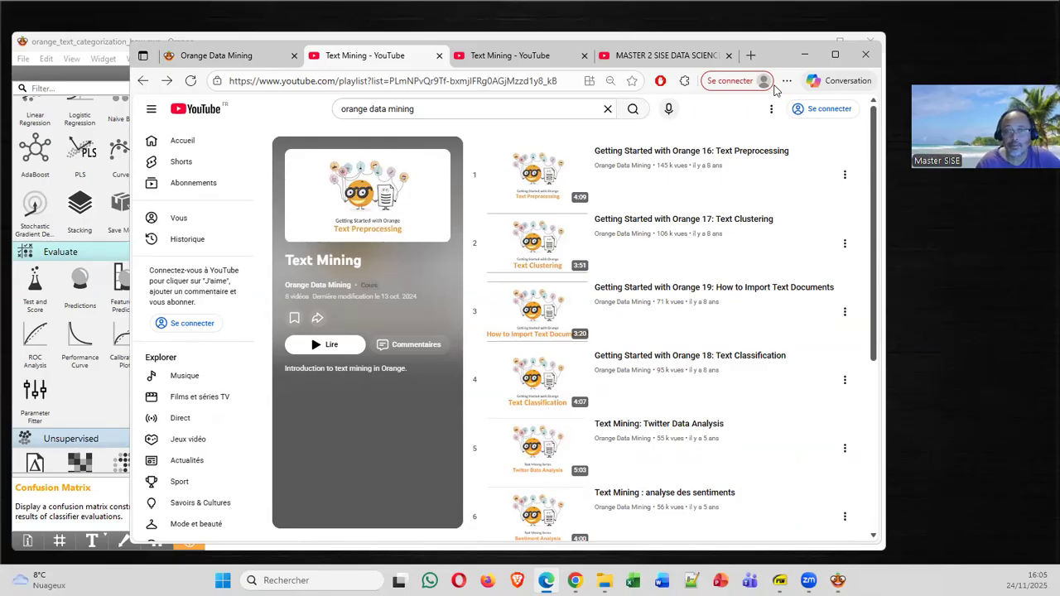
left_click(519, 55)
left_click_drag(875, 418, 884, 135)
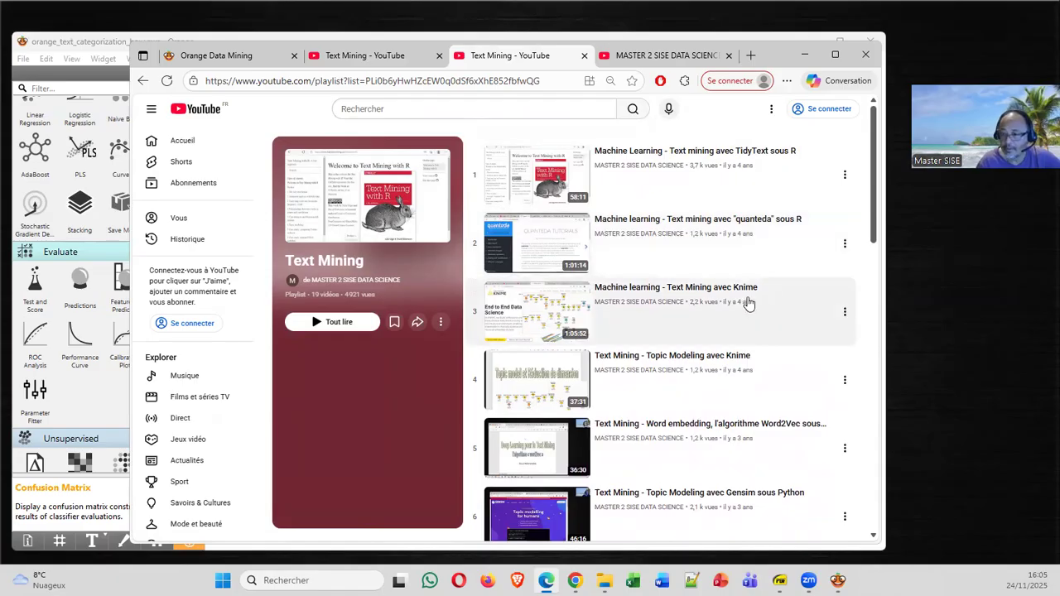
left_click_drag(874, 181, 873, 542)
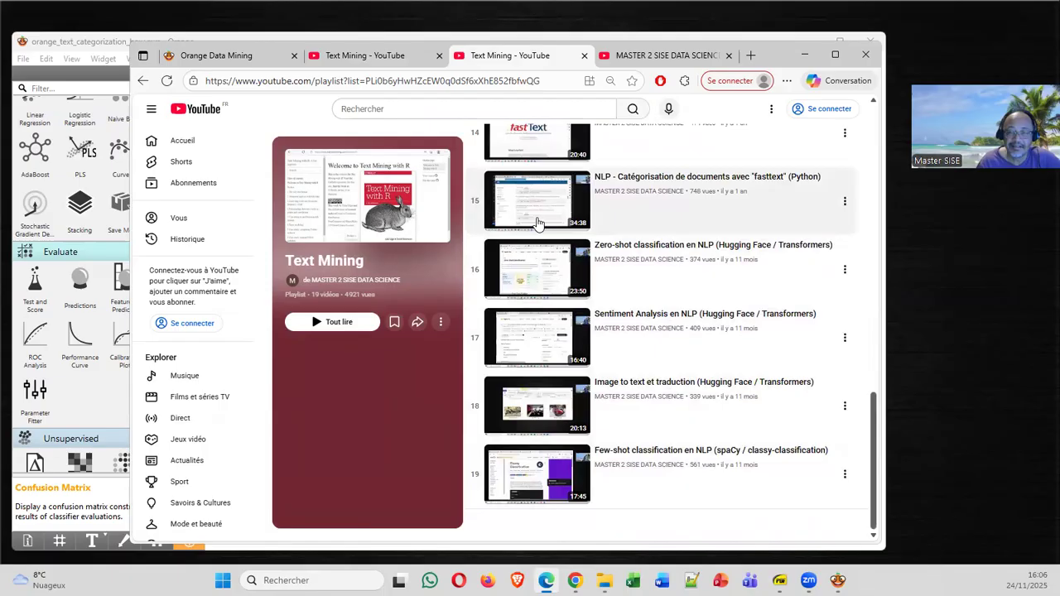
left_click(377, 56)
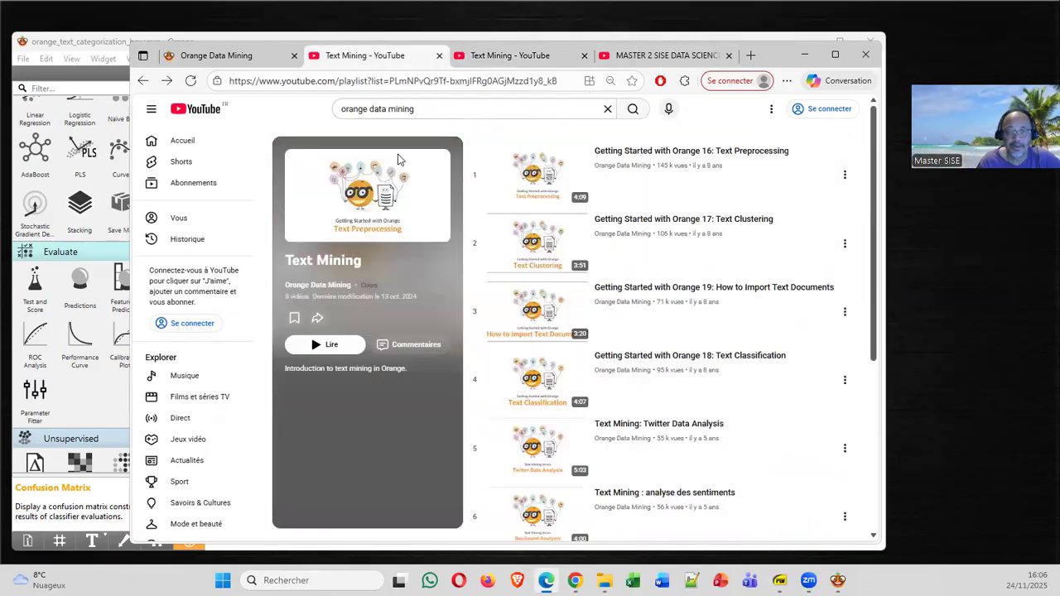